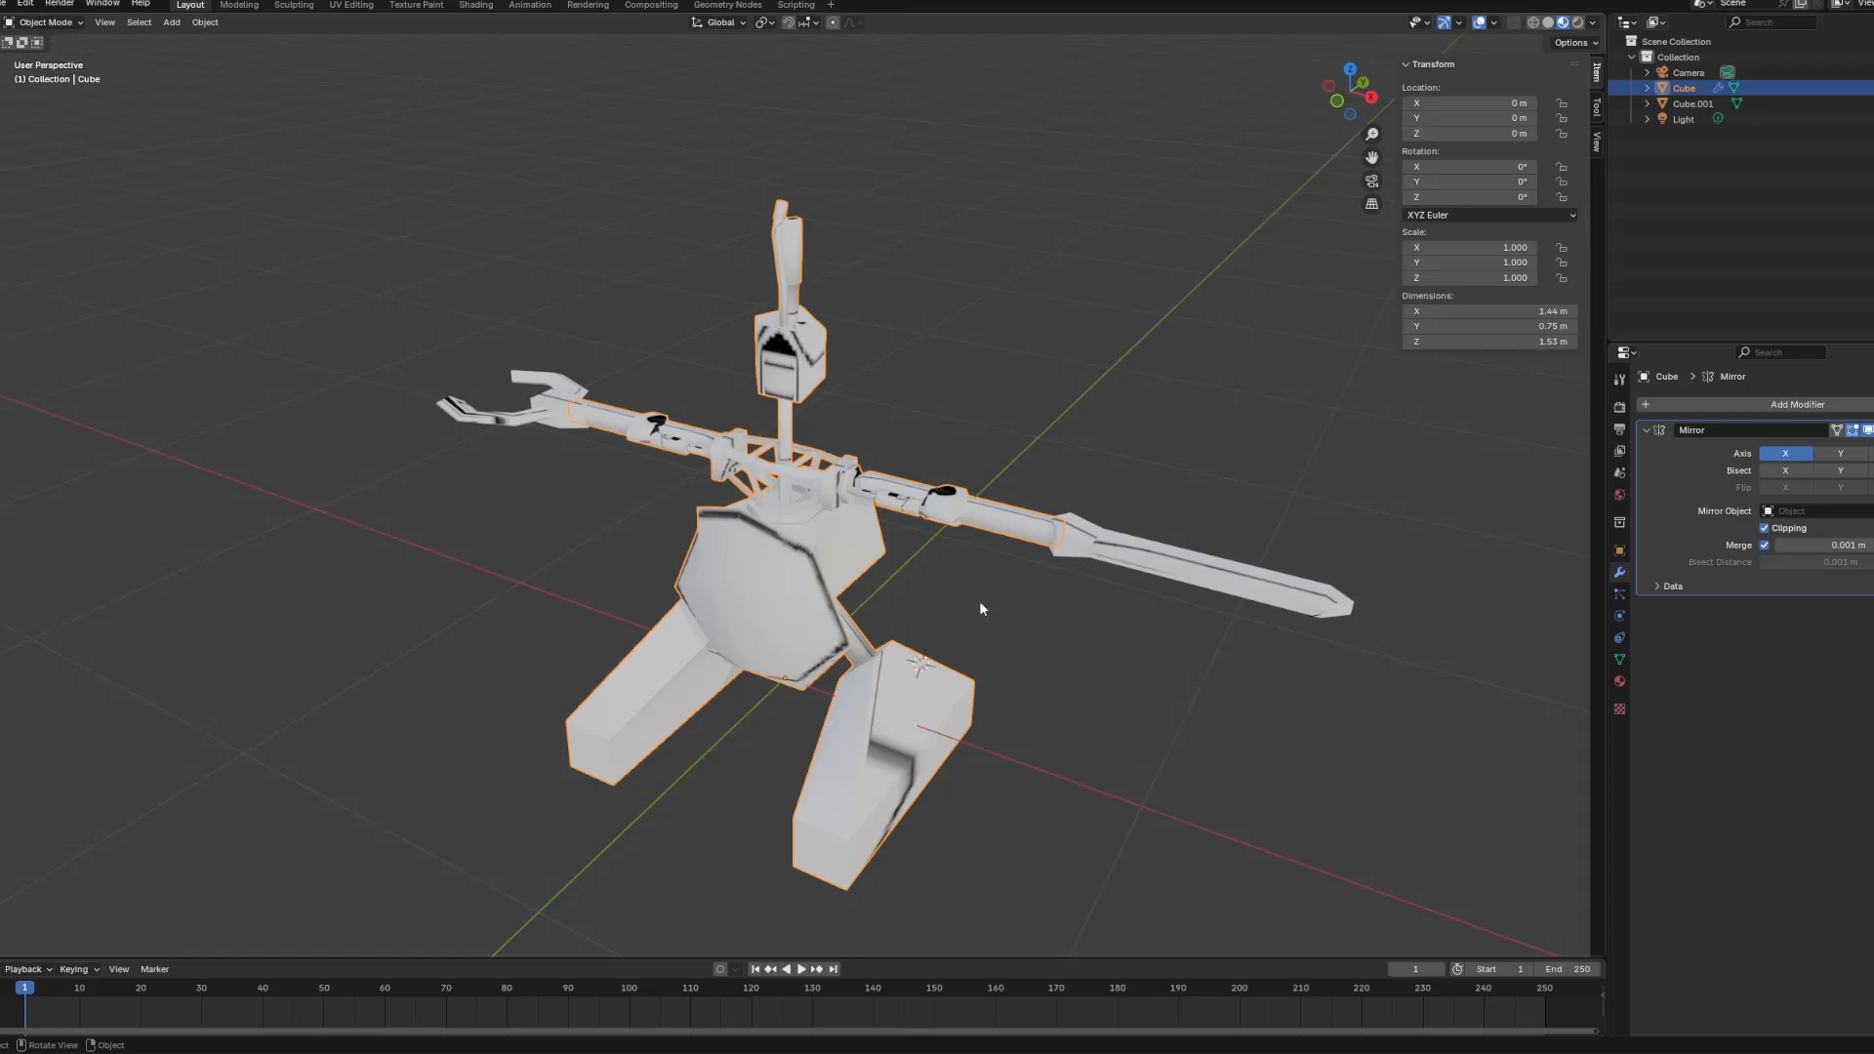
Step: Examine the robot model's arms, torso and head up close from the front and back
scroll(977, 617, "up", 6)
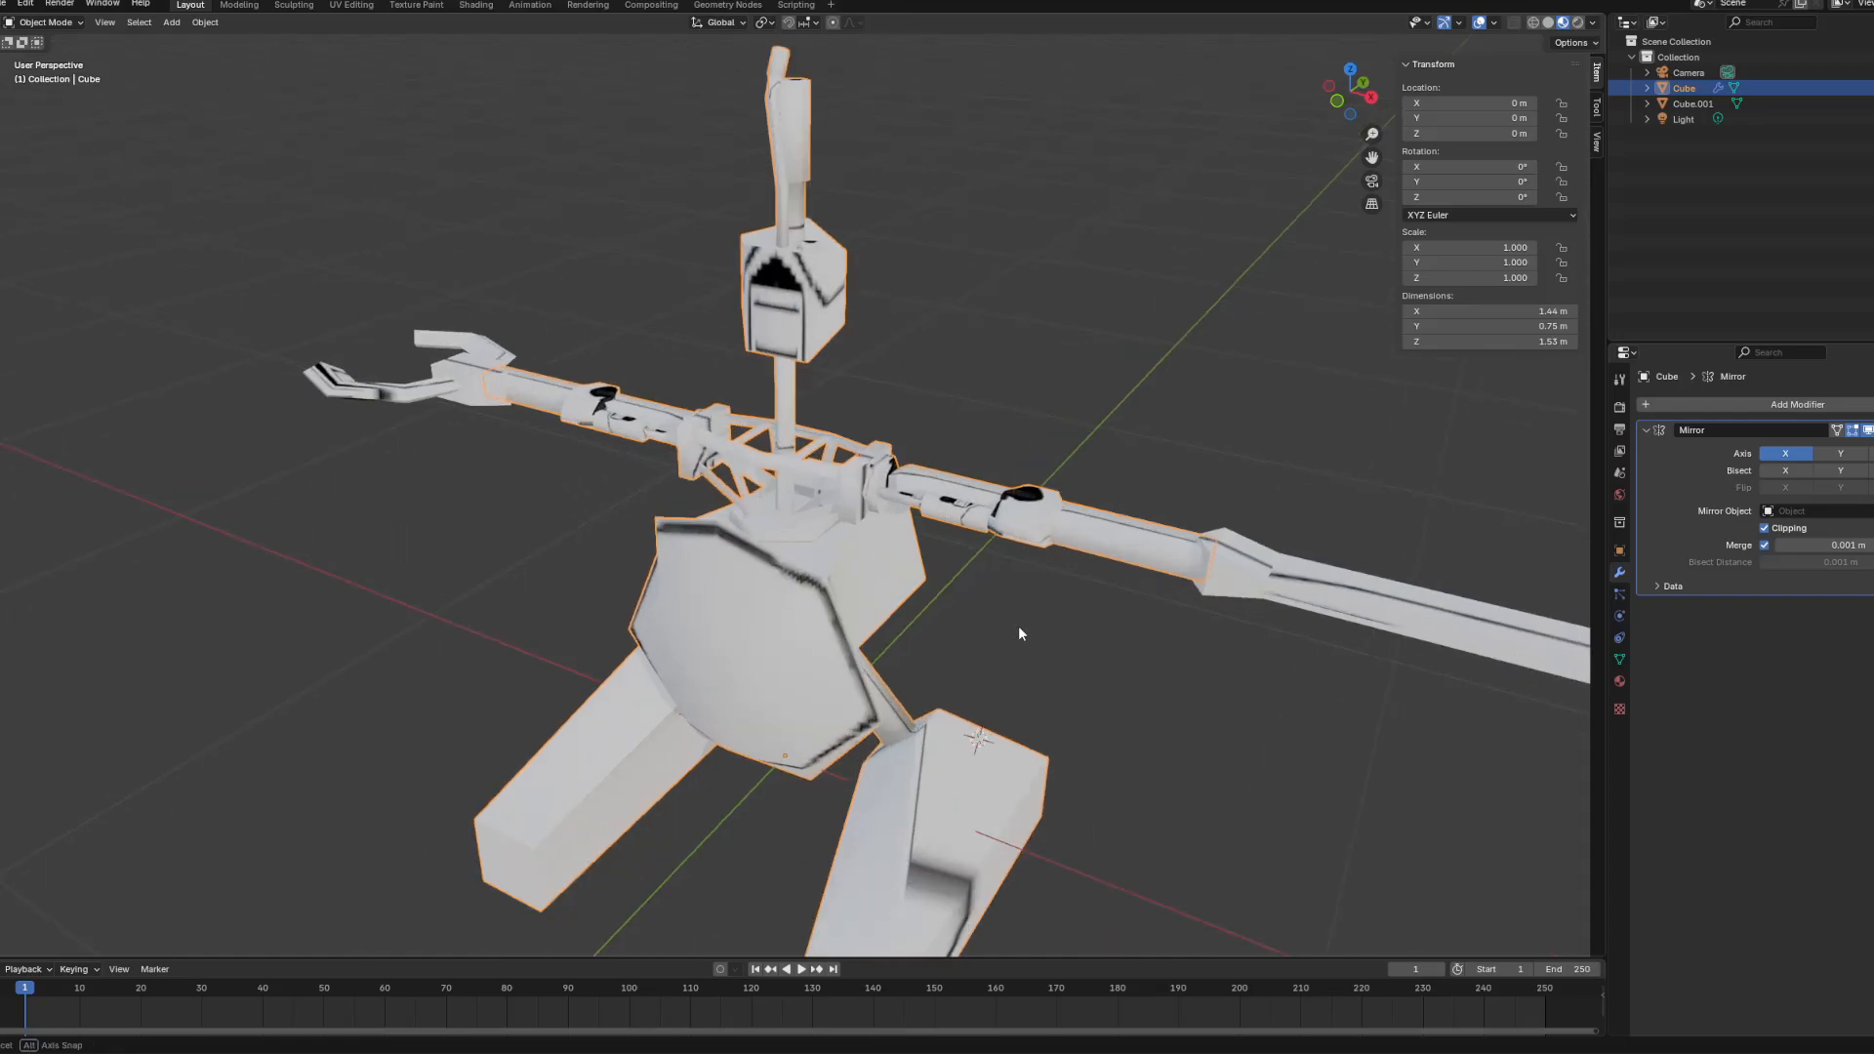
mouse_move(980, 622)
middle_mouse_down()
mouse_move(1062, 635)
mouse_move(908, 681)
mouse_move(1096, 640)
mouse_move(1138, 657)
mouse_move(986, 641)
mouse_move(1091, 717)
mouse_move(980, 612)
middle_mouse_up()
scroll(1050, 654, "up", 4)
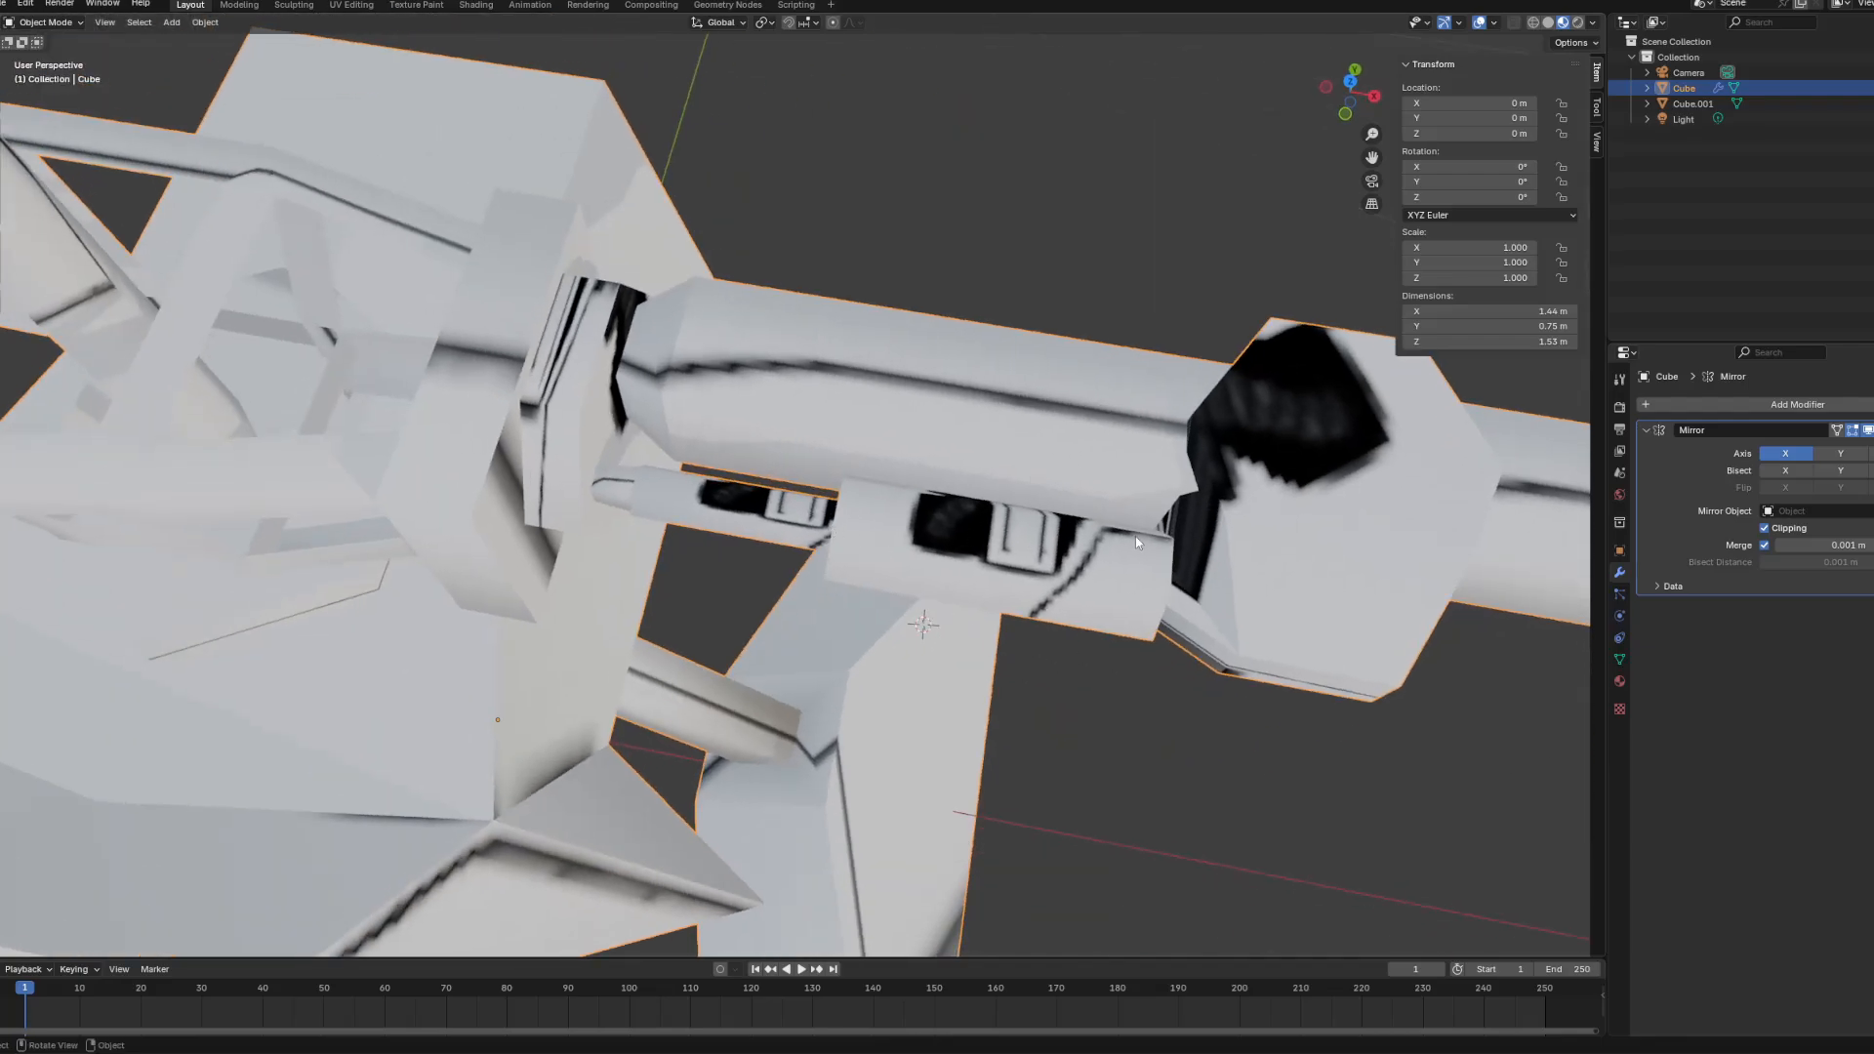
scroll(1136, 543, "down", 4)
middle_click_drag(894, 613, 806, 461)
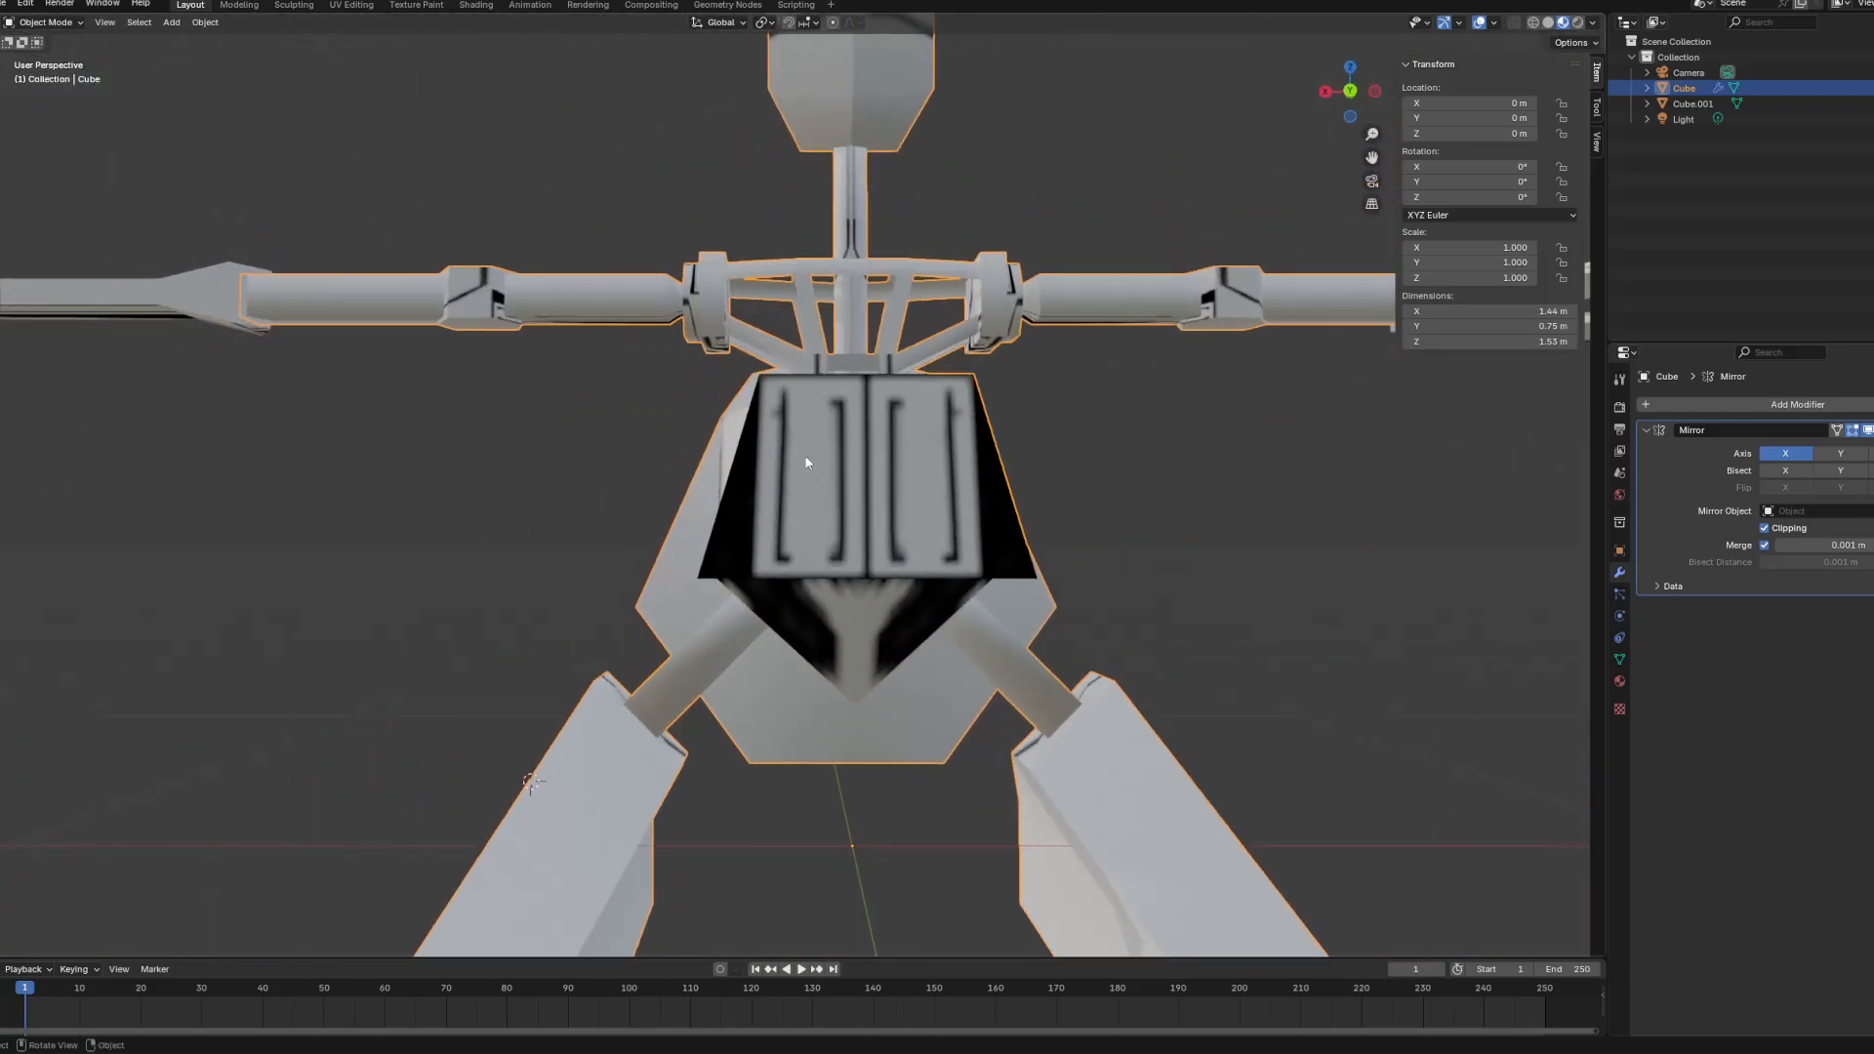
middle_click_drag(861, 517, 796, 654)
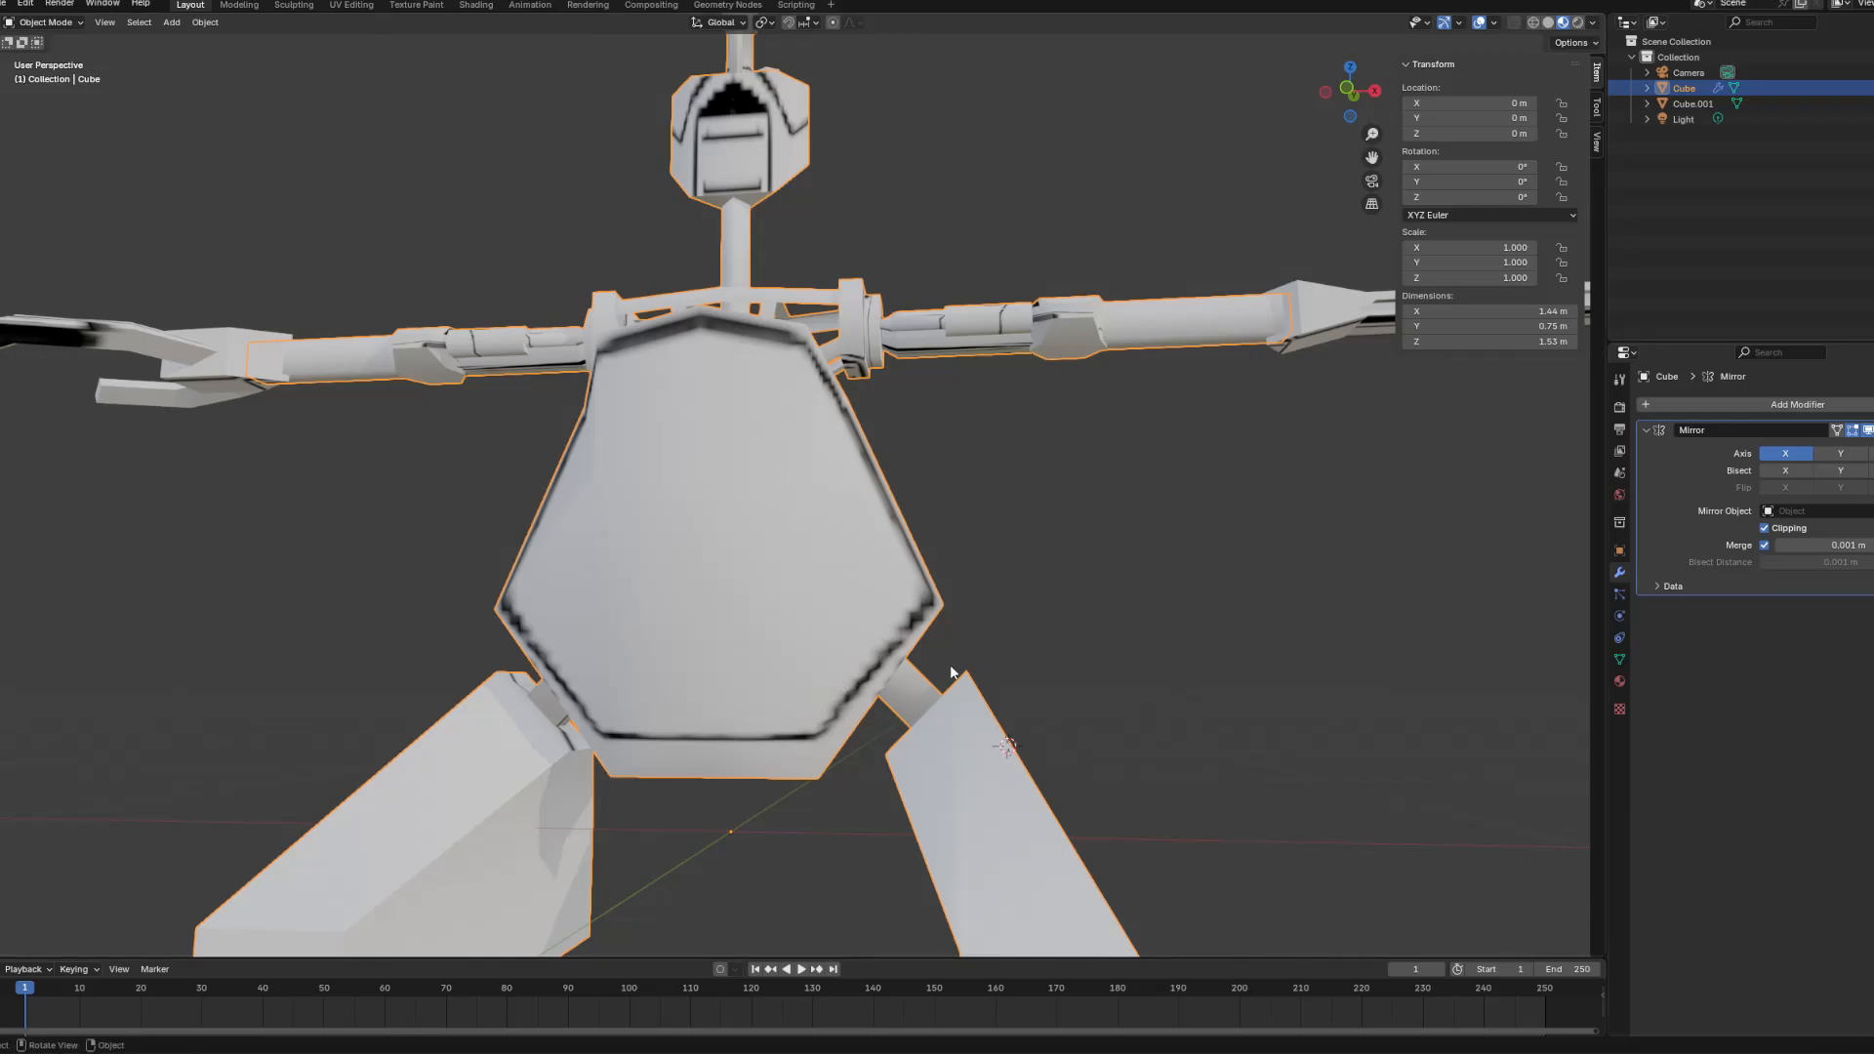
middle_click_drag(949, 468, 949, 551)
scroll(949, 685, "up", 3)
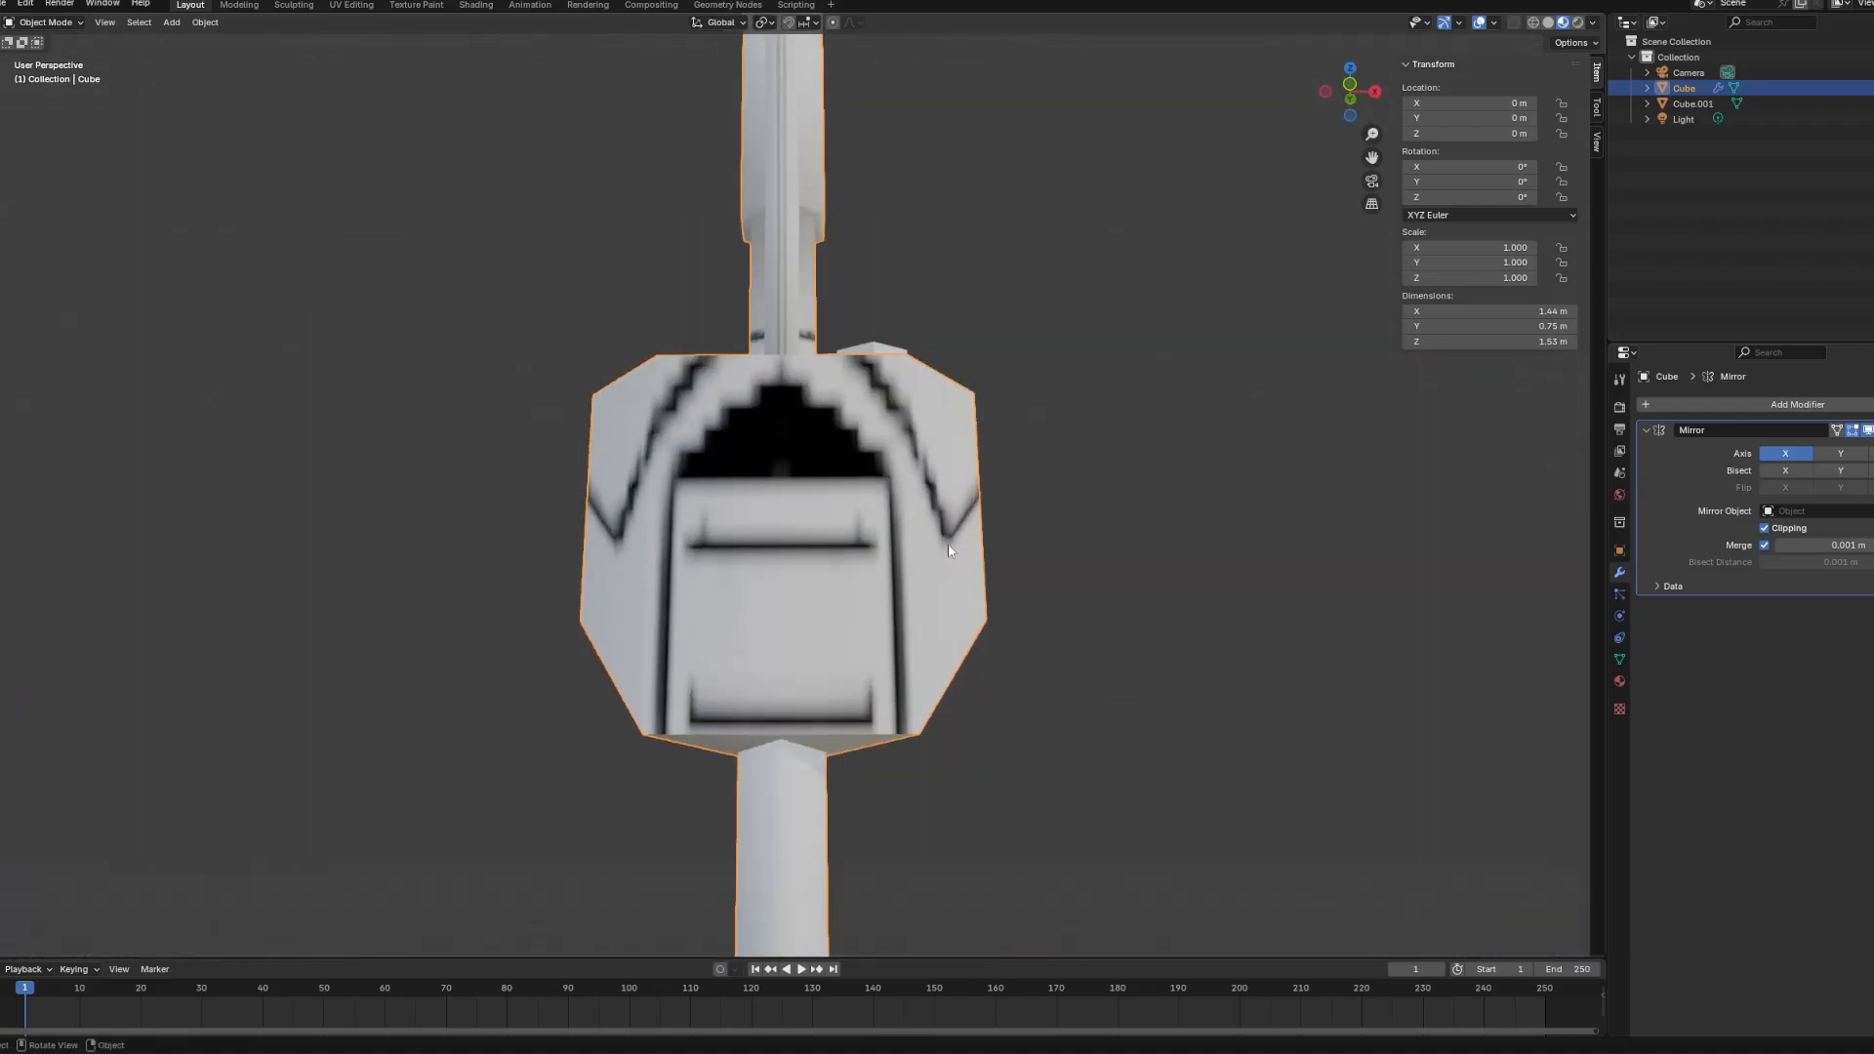
middle_click_drag(576, 517, 871, 525)
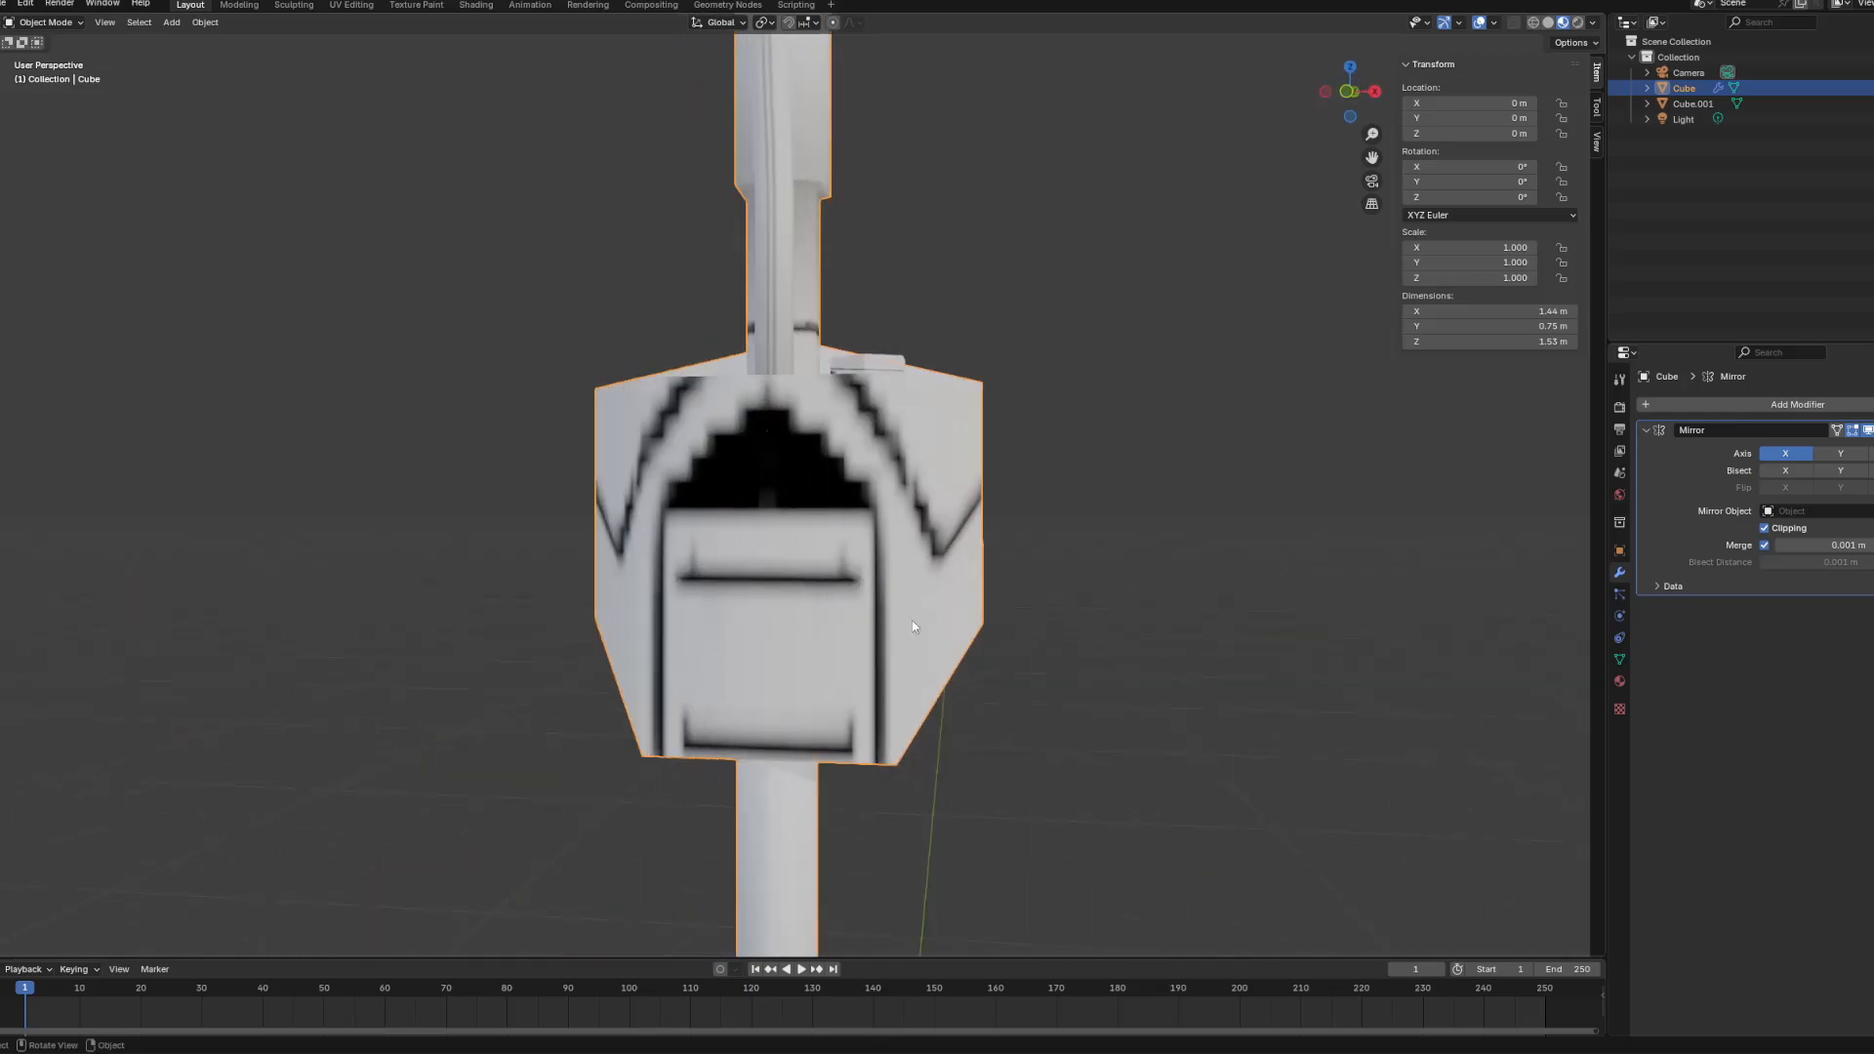
Step: Examine the torso from the side and the truss frame between the shoulders and the waist plate
scroll(913, 627, "down", 8)
middle_click_drag(981, 750, 806, 502, "shift")
scroll(934, 584, "up", 3)
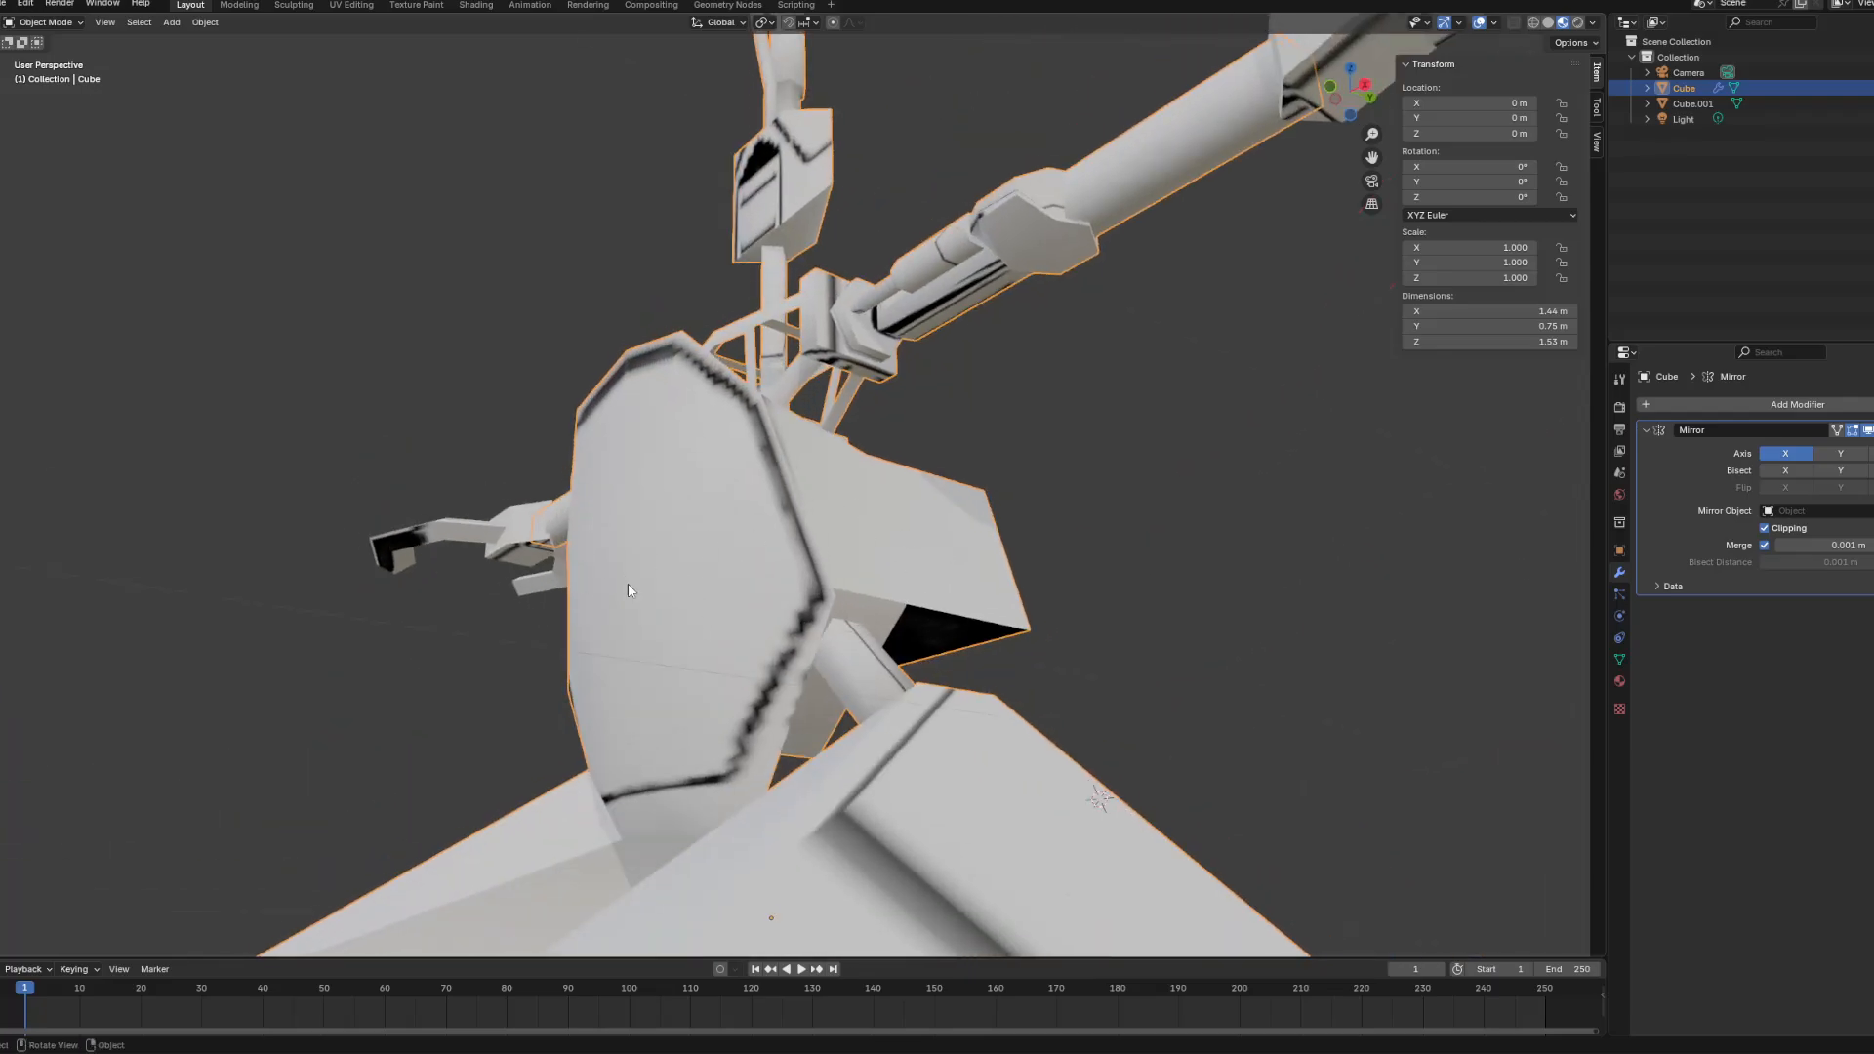
middle_click_drag(716, 551, 868, 604)
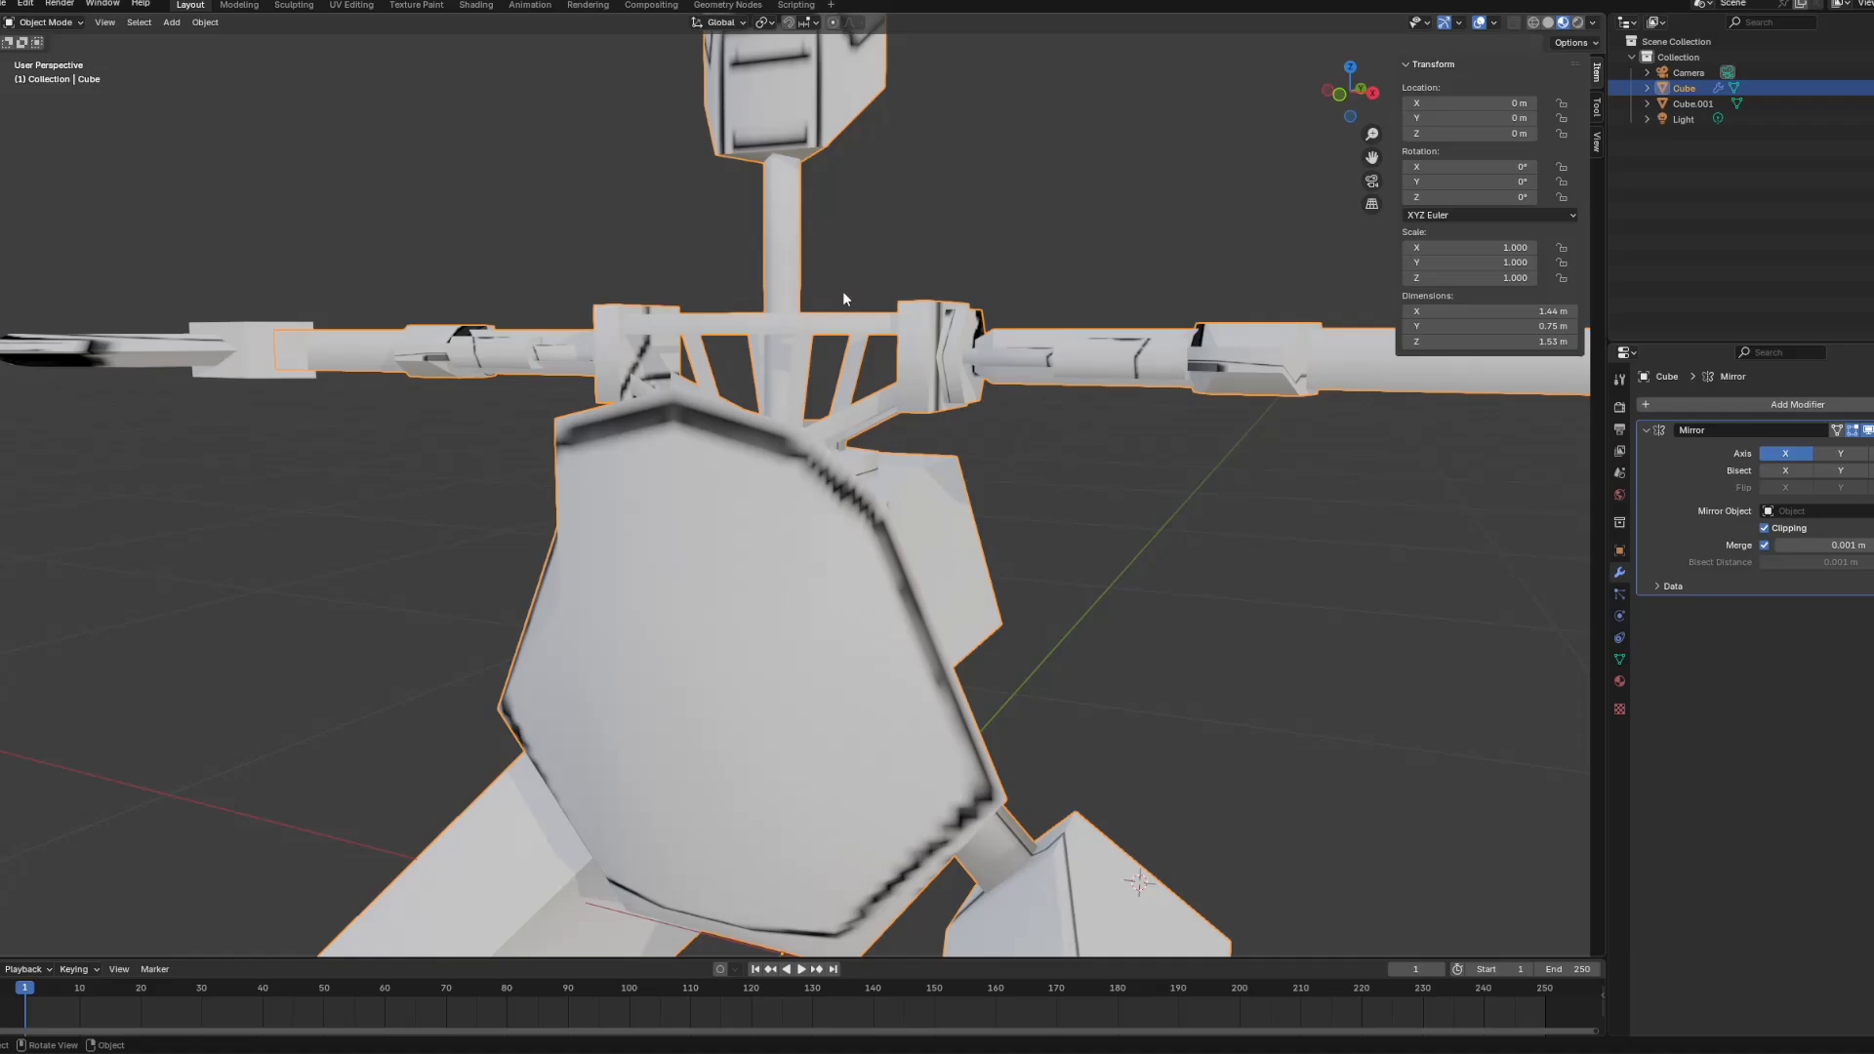
middle_click_drag(844, 298, 863, 565)
scroll(872, 491, "up", 3)
scroll(832, 464, "up", 2)
scroll(840, 430, "up", 3)
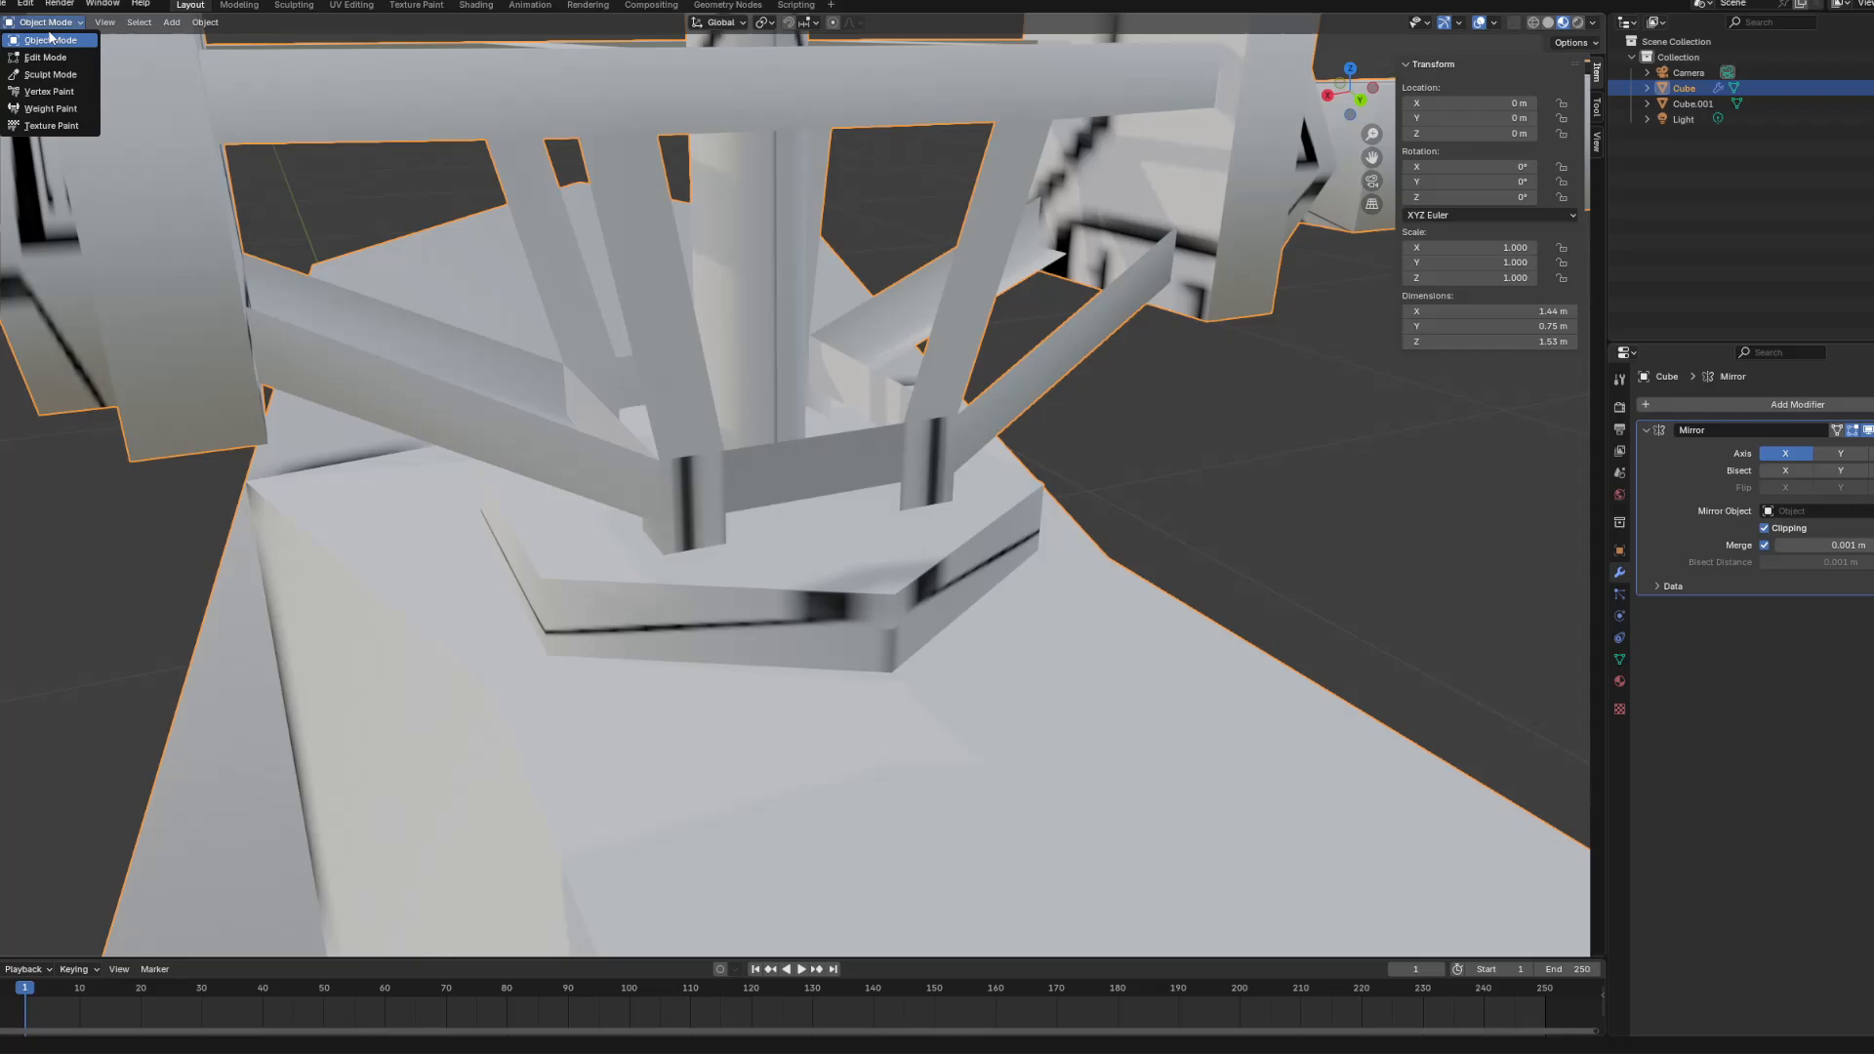
Step: Enter Edit Mode on the robot mesh with face selection and select a face on the neck column
left_click(45, 56)
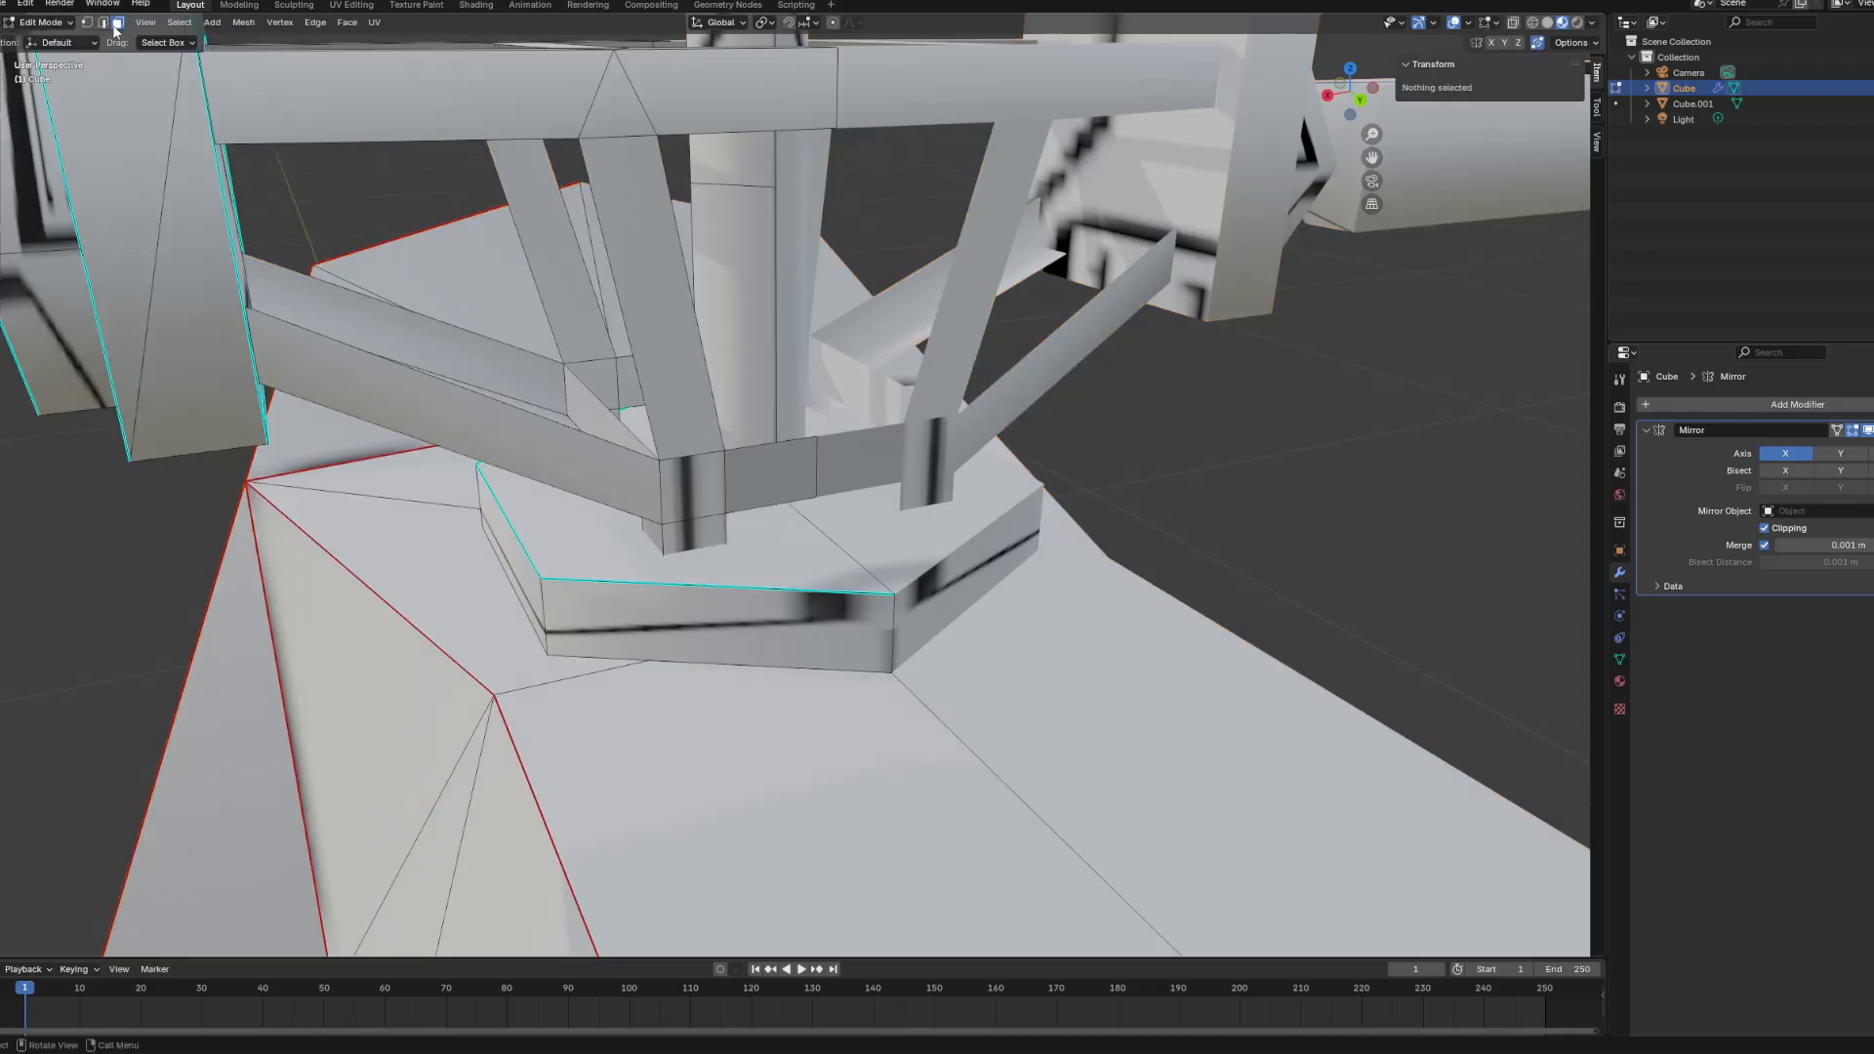
left_click(778, 551)
left_click(734, 421)
Step: Try to rotate the faces of the neck column, truss frame and arm above the torso
scroll(754, 433, "down", 3)
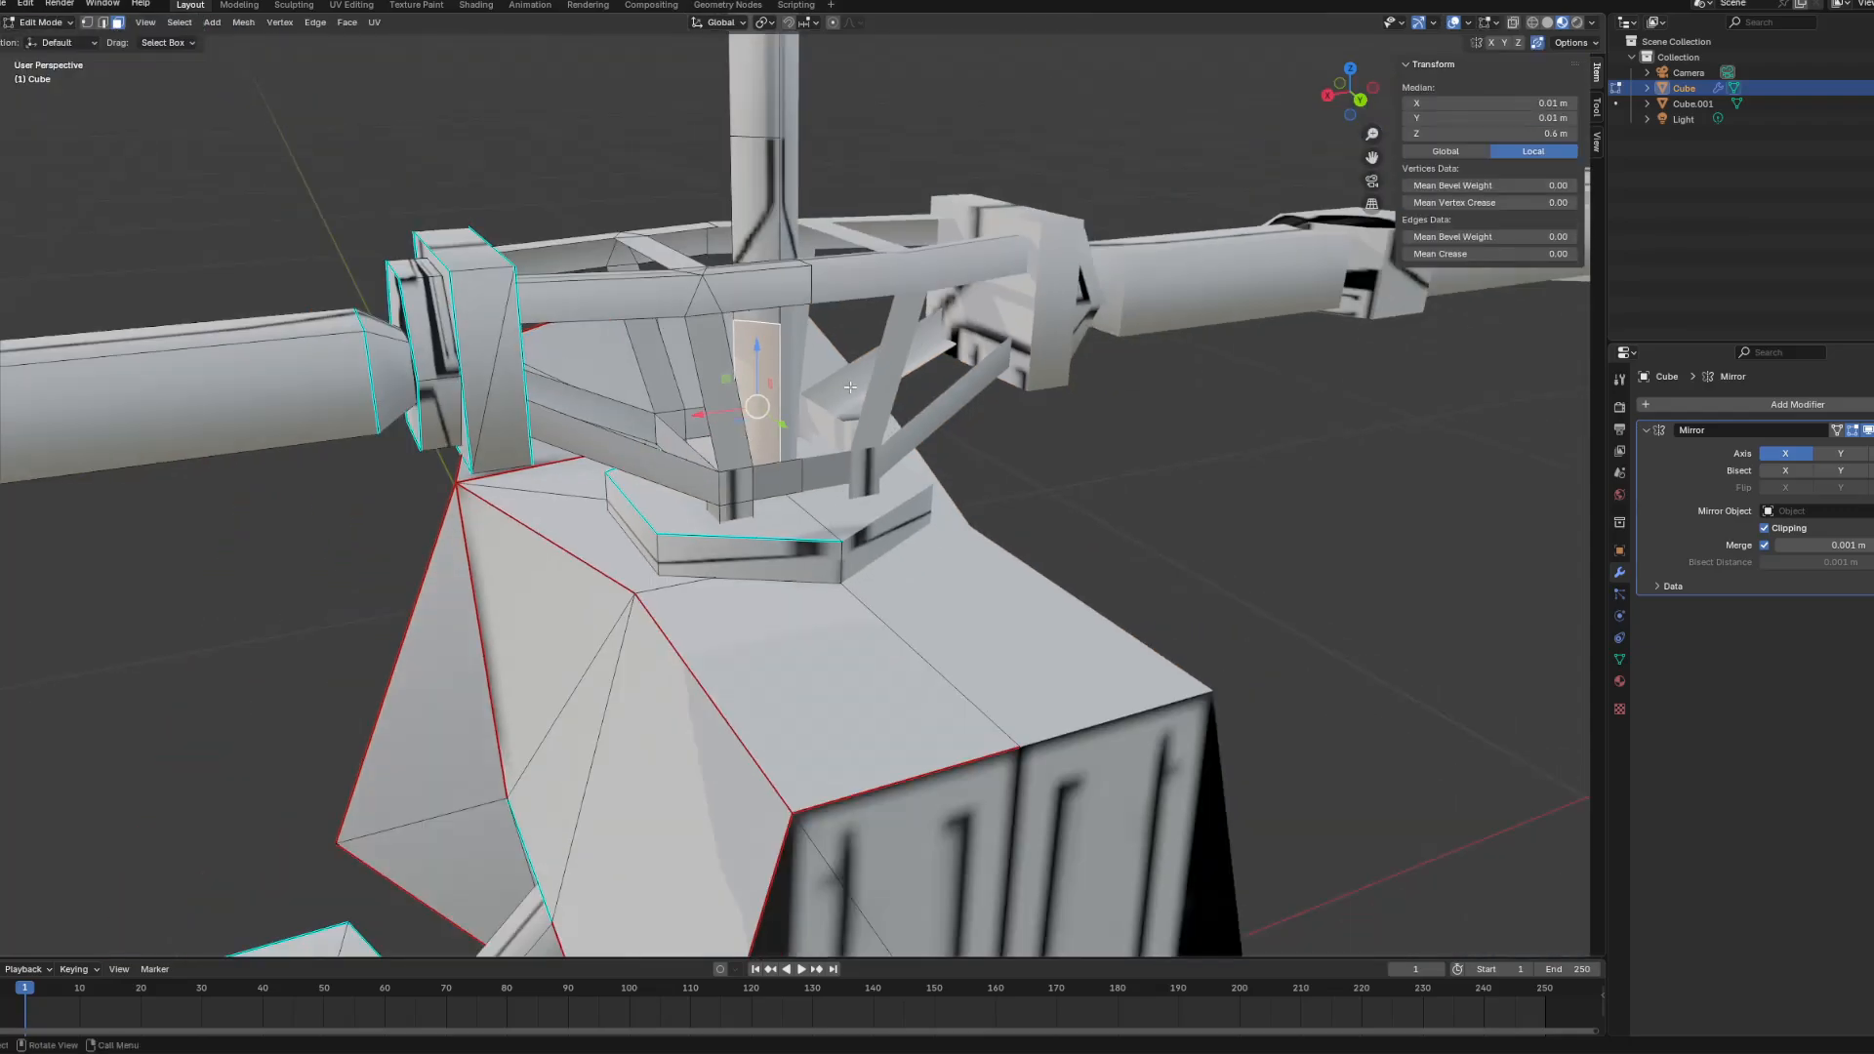
scroll(850, 388, "down", 4)
right_click_drag(627, 168, 392, 375, "ctrl")
scroll(653, 532, "up", 6)
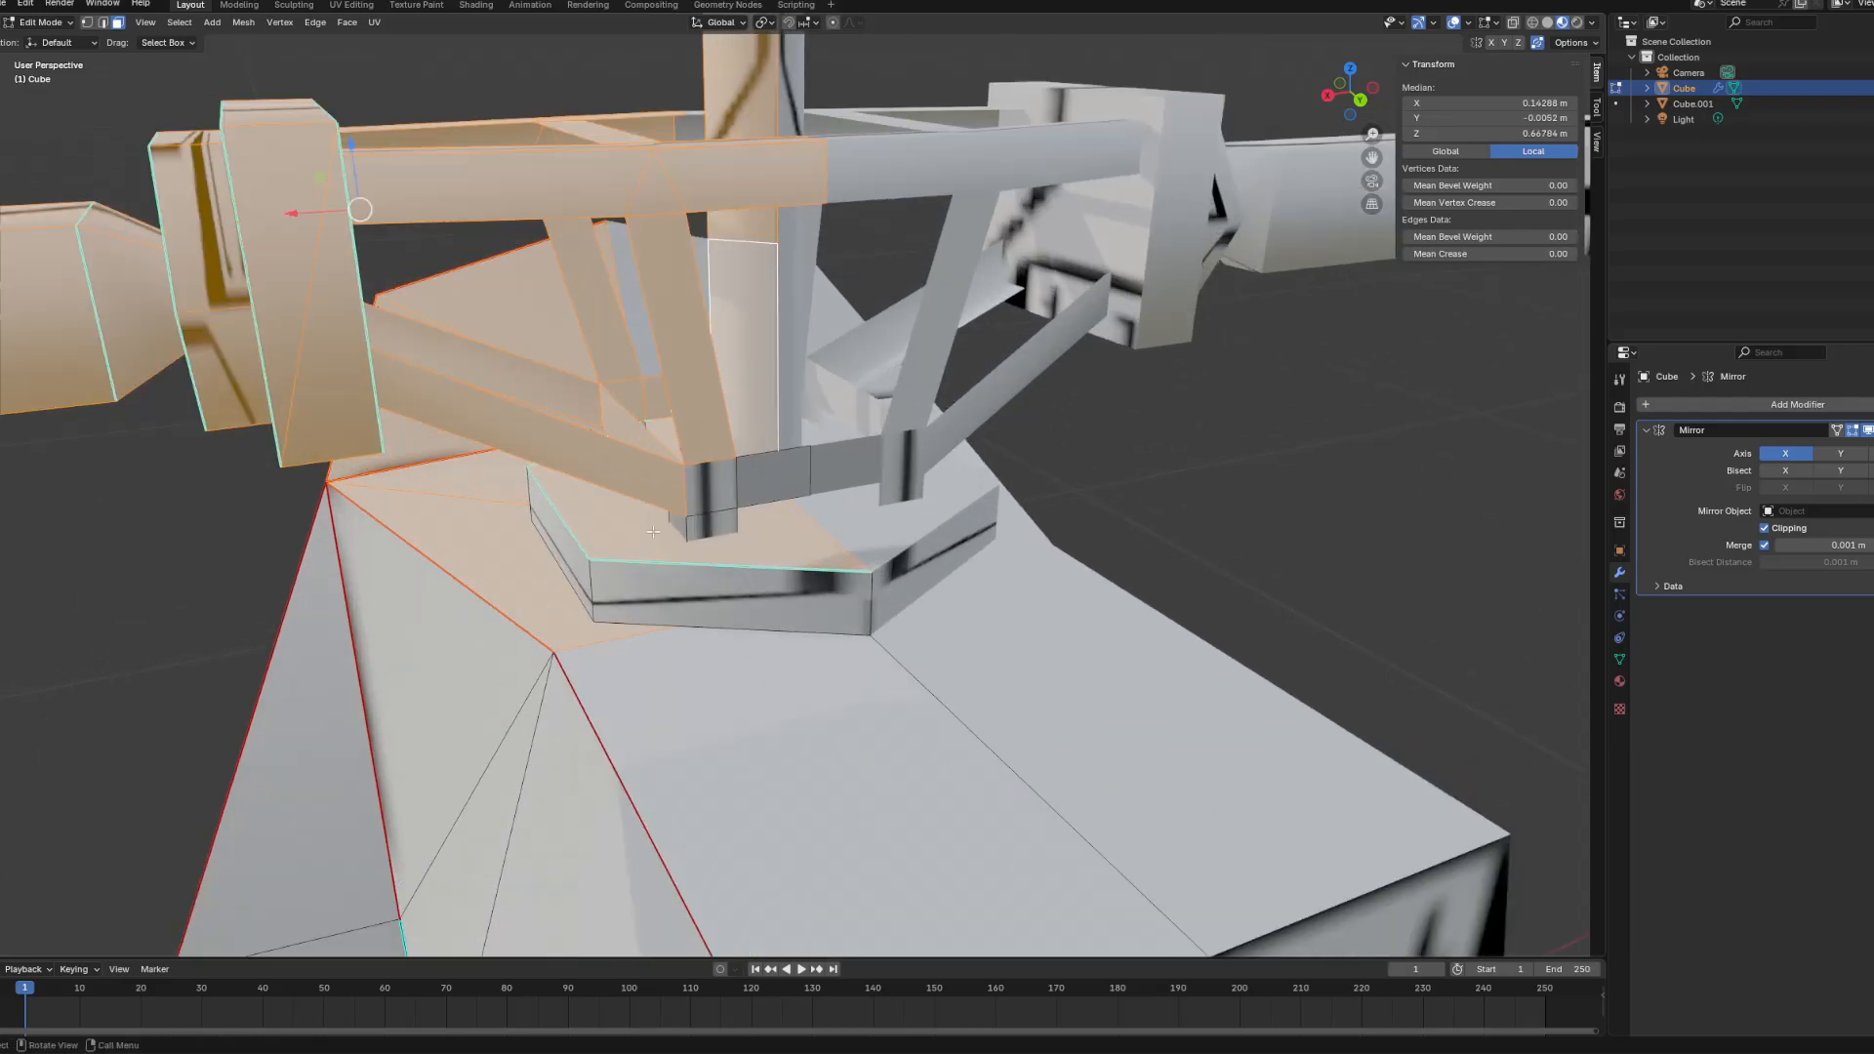
key("g")
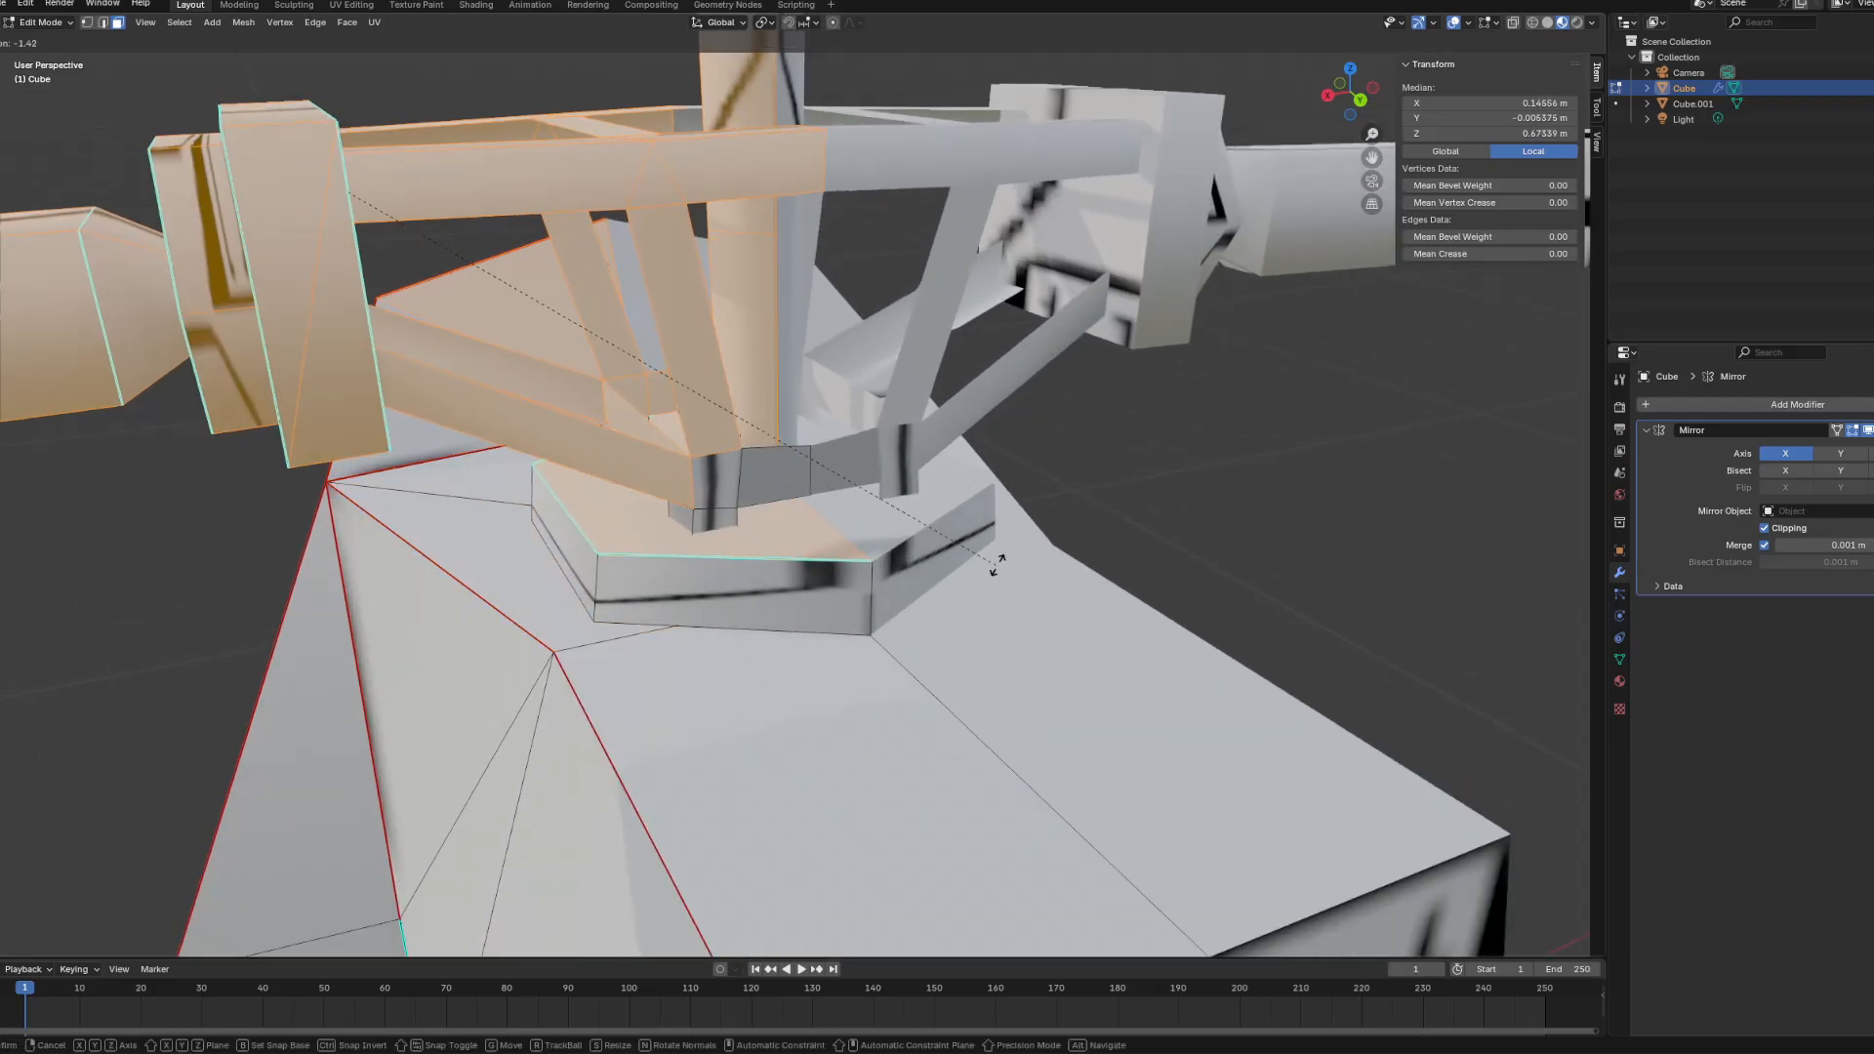
right_click(840, 578)
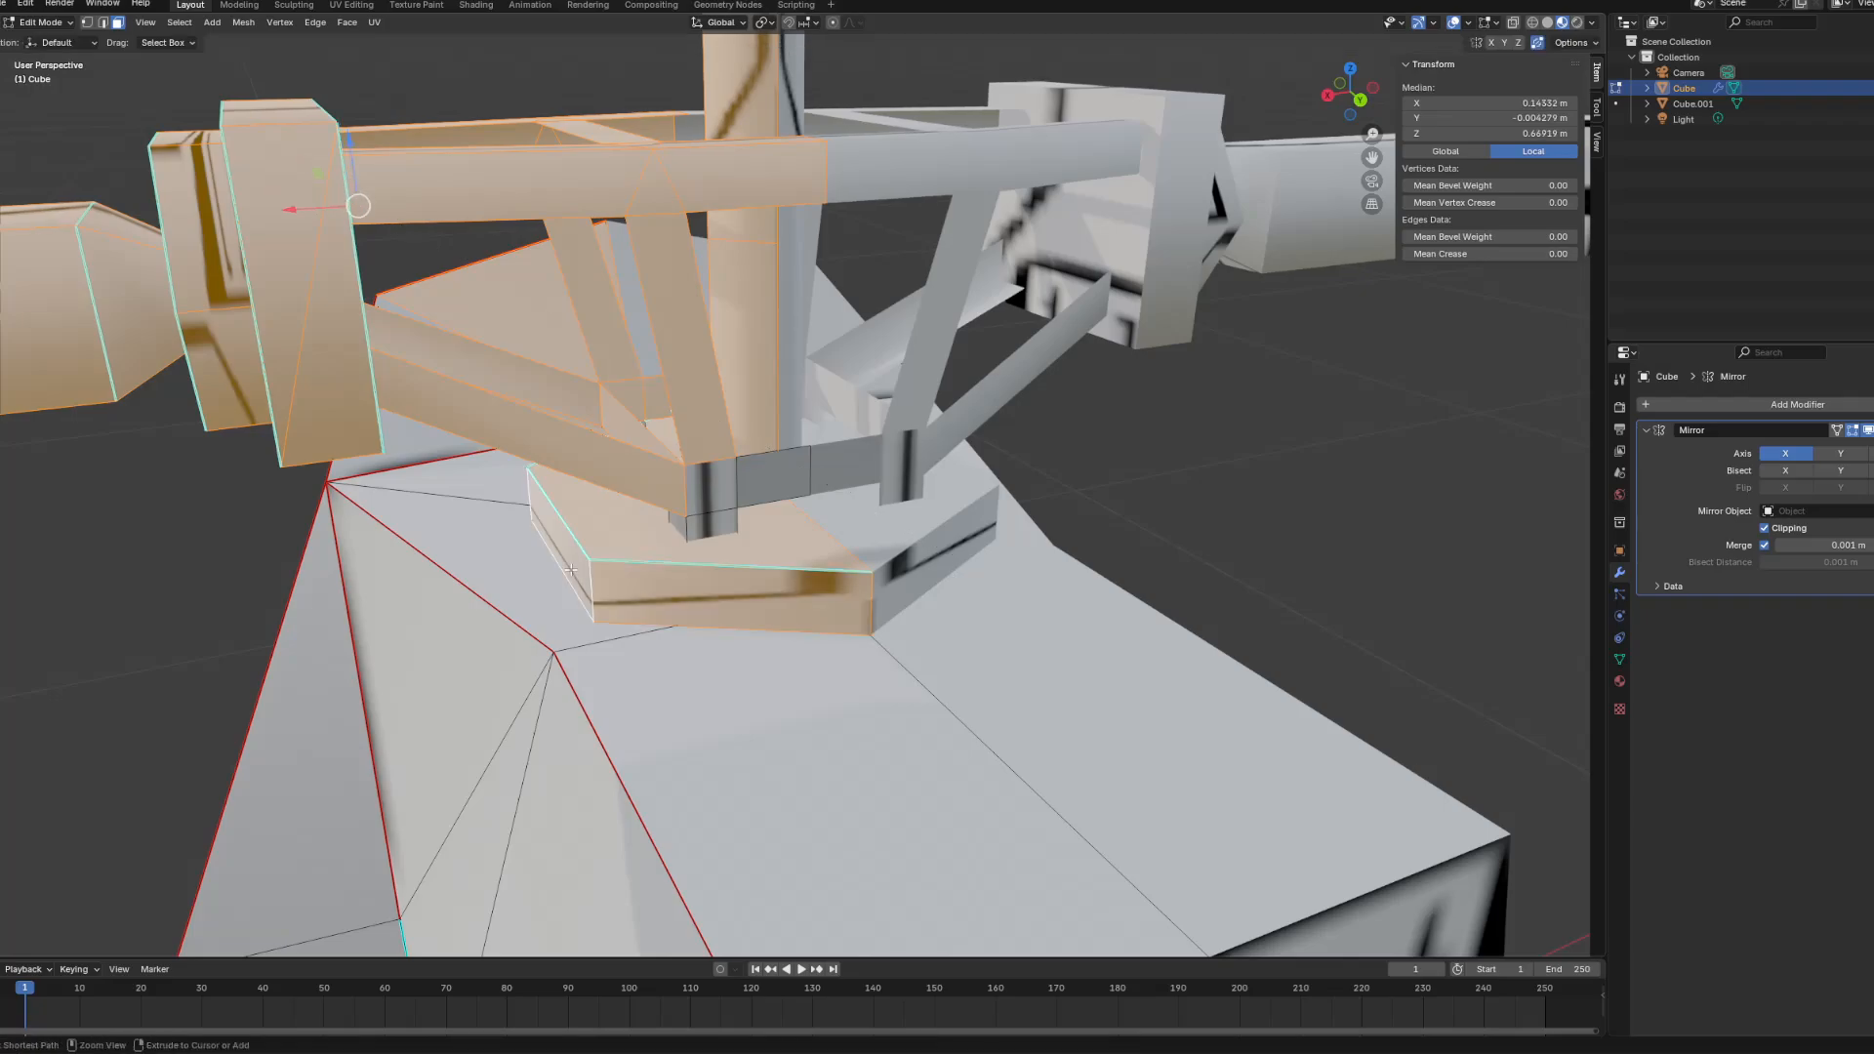
Step: Try to rotate the waist plate together with the truss, neck and arm by growing the selection from the plate's top face
left_click(654, 552)
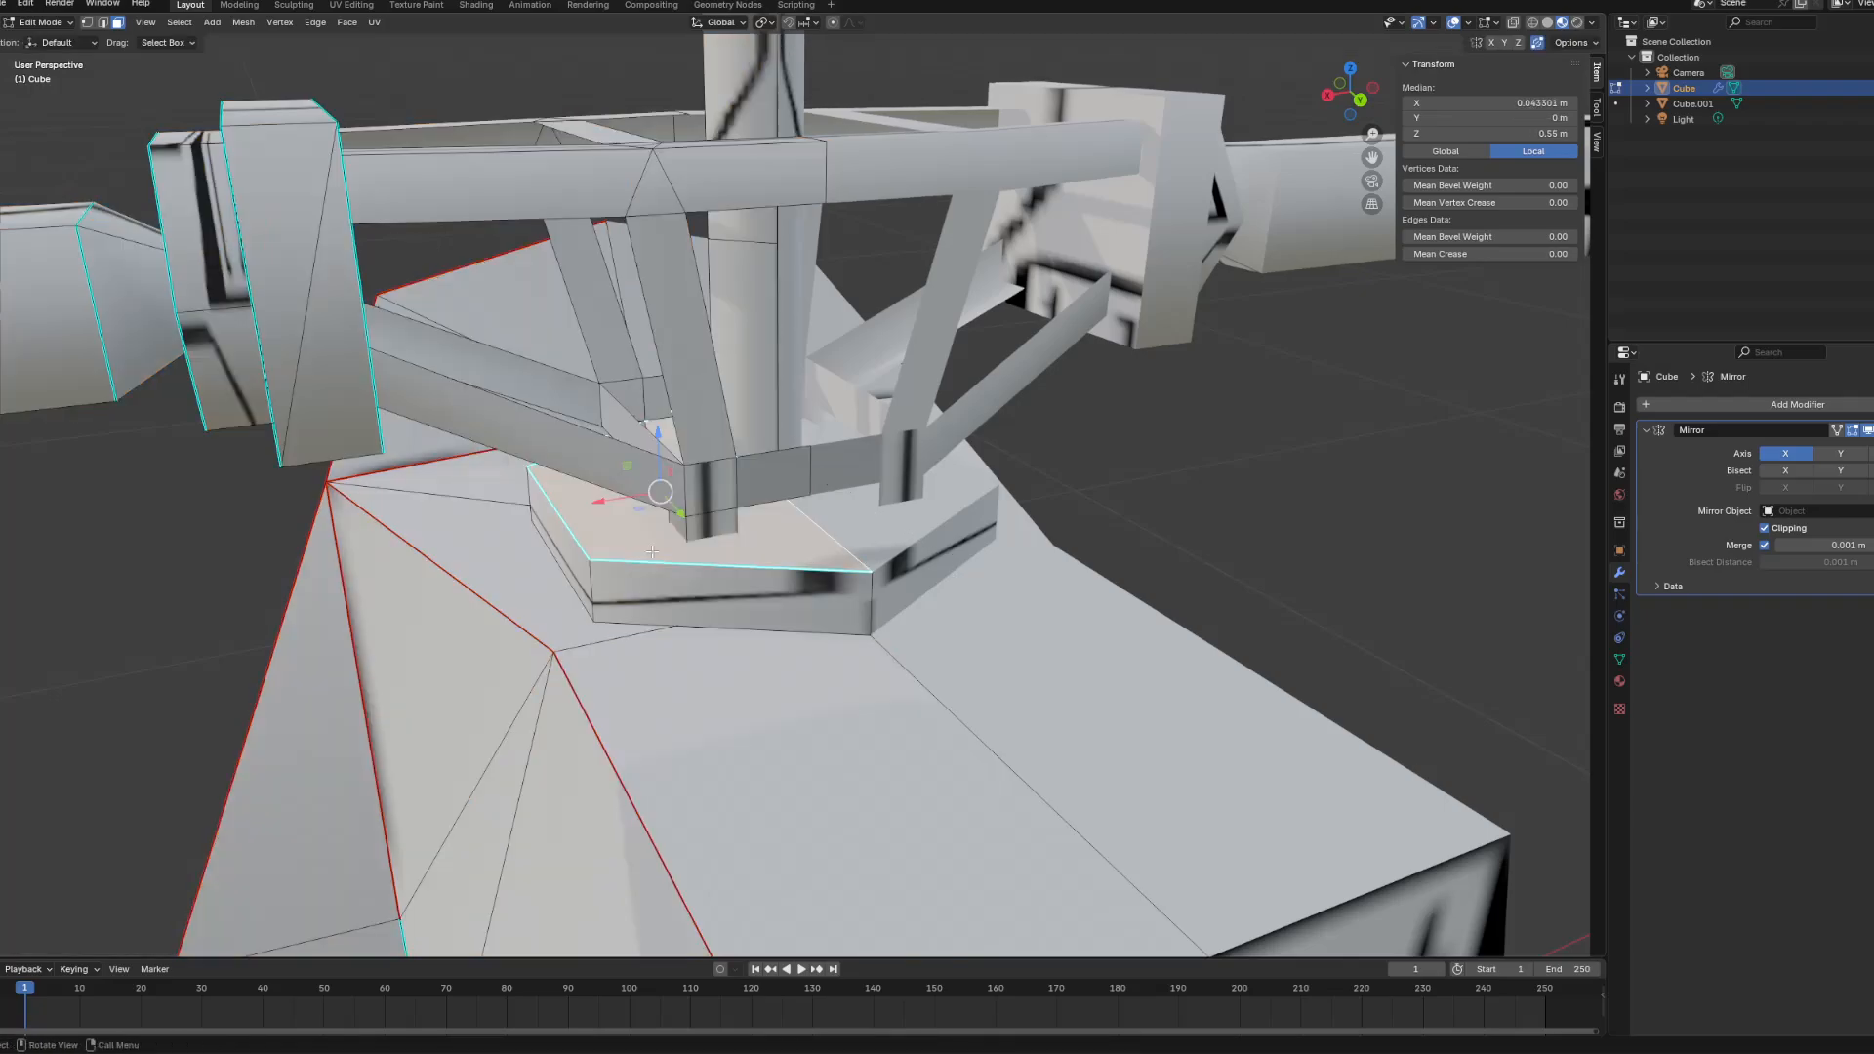
key("ctrl+KP_Add")
key("ctrl+KP_Add")
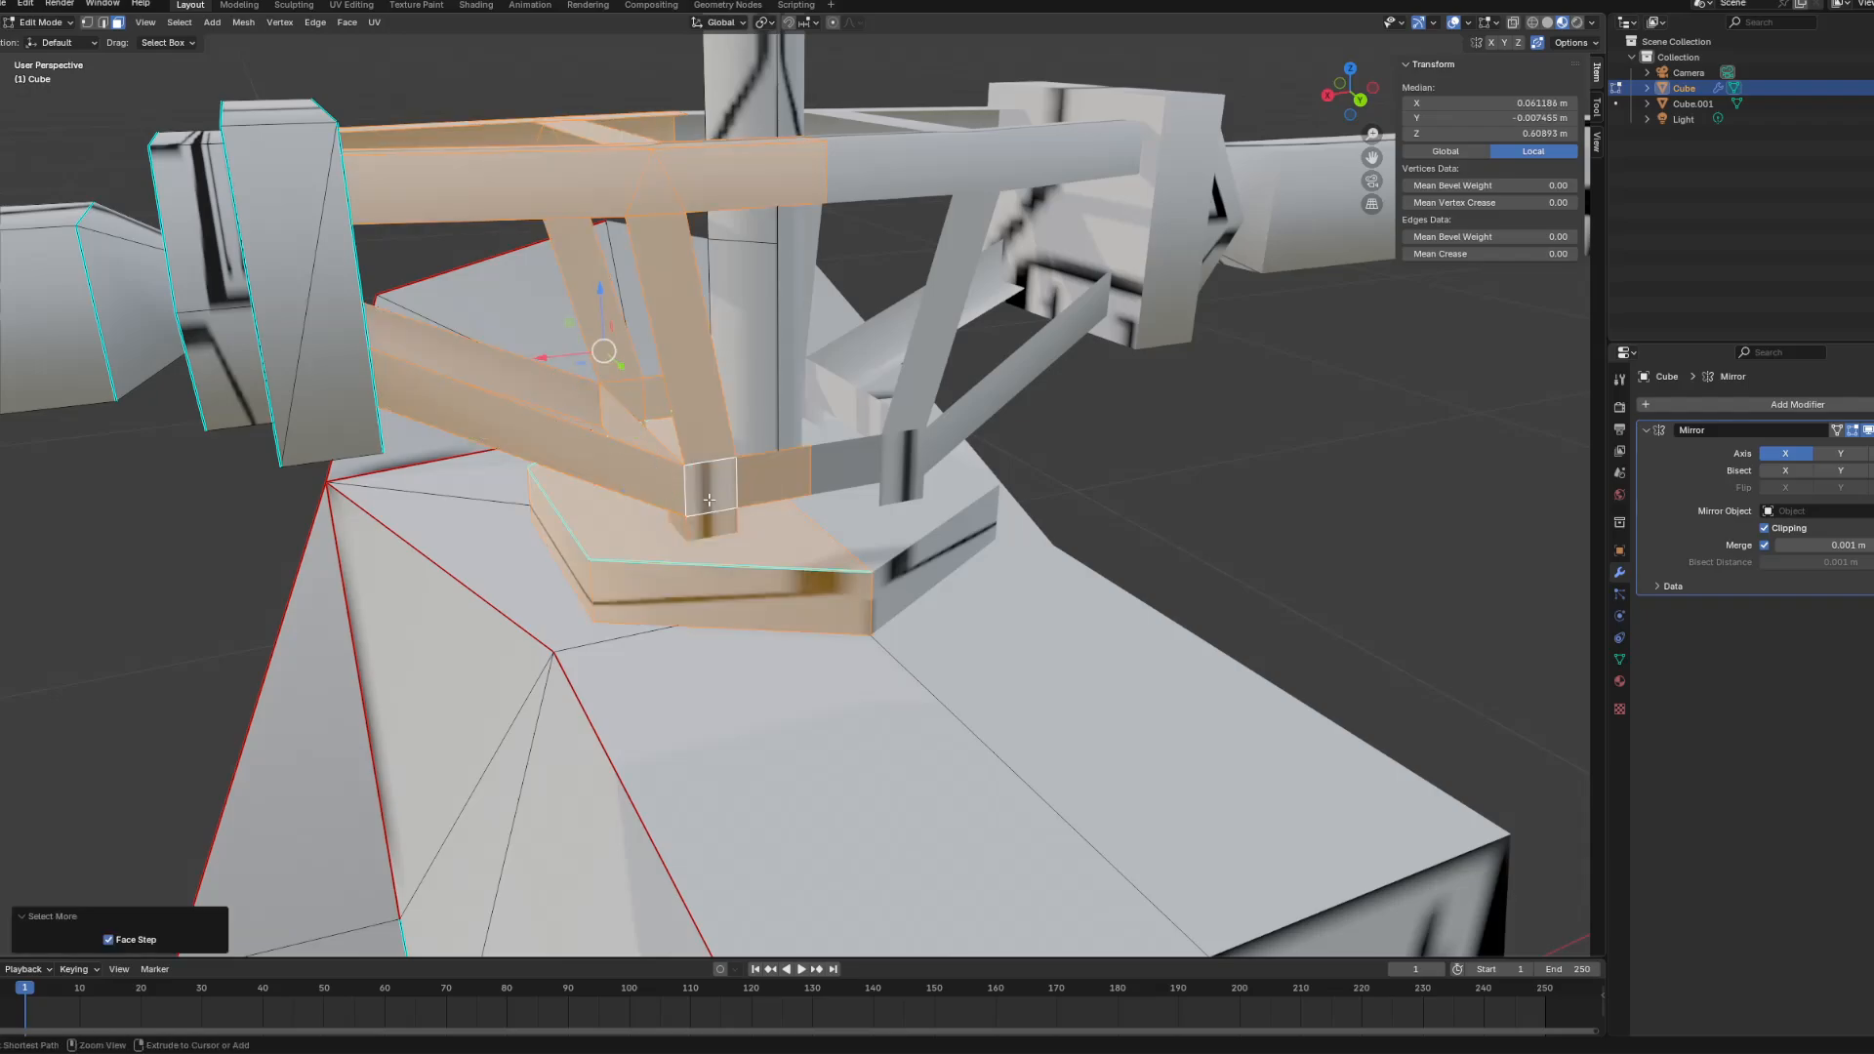
left_click(336, 370, "shift")
left_click(747, 341, "shift")
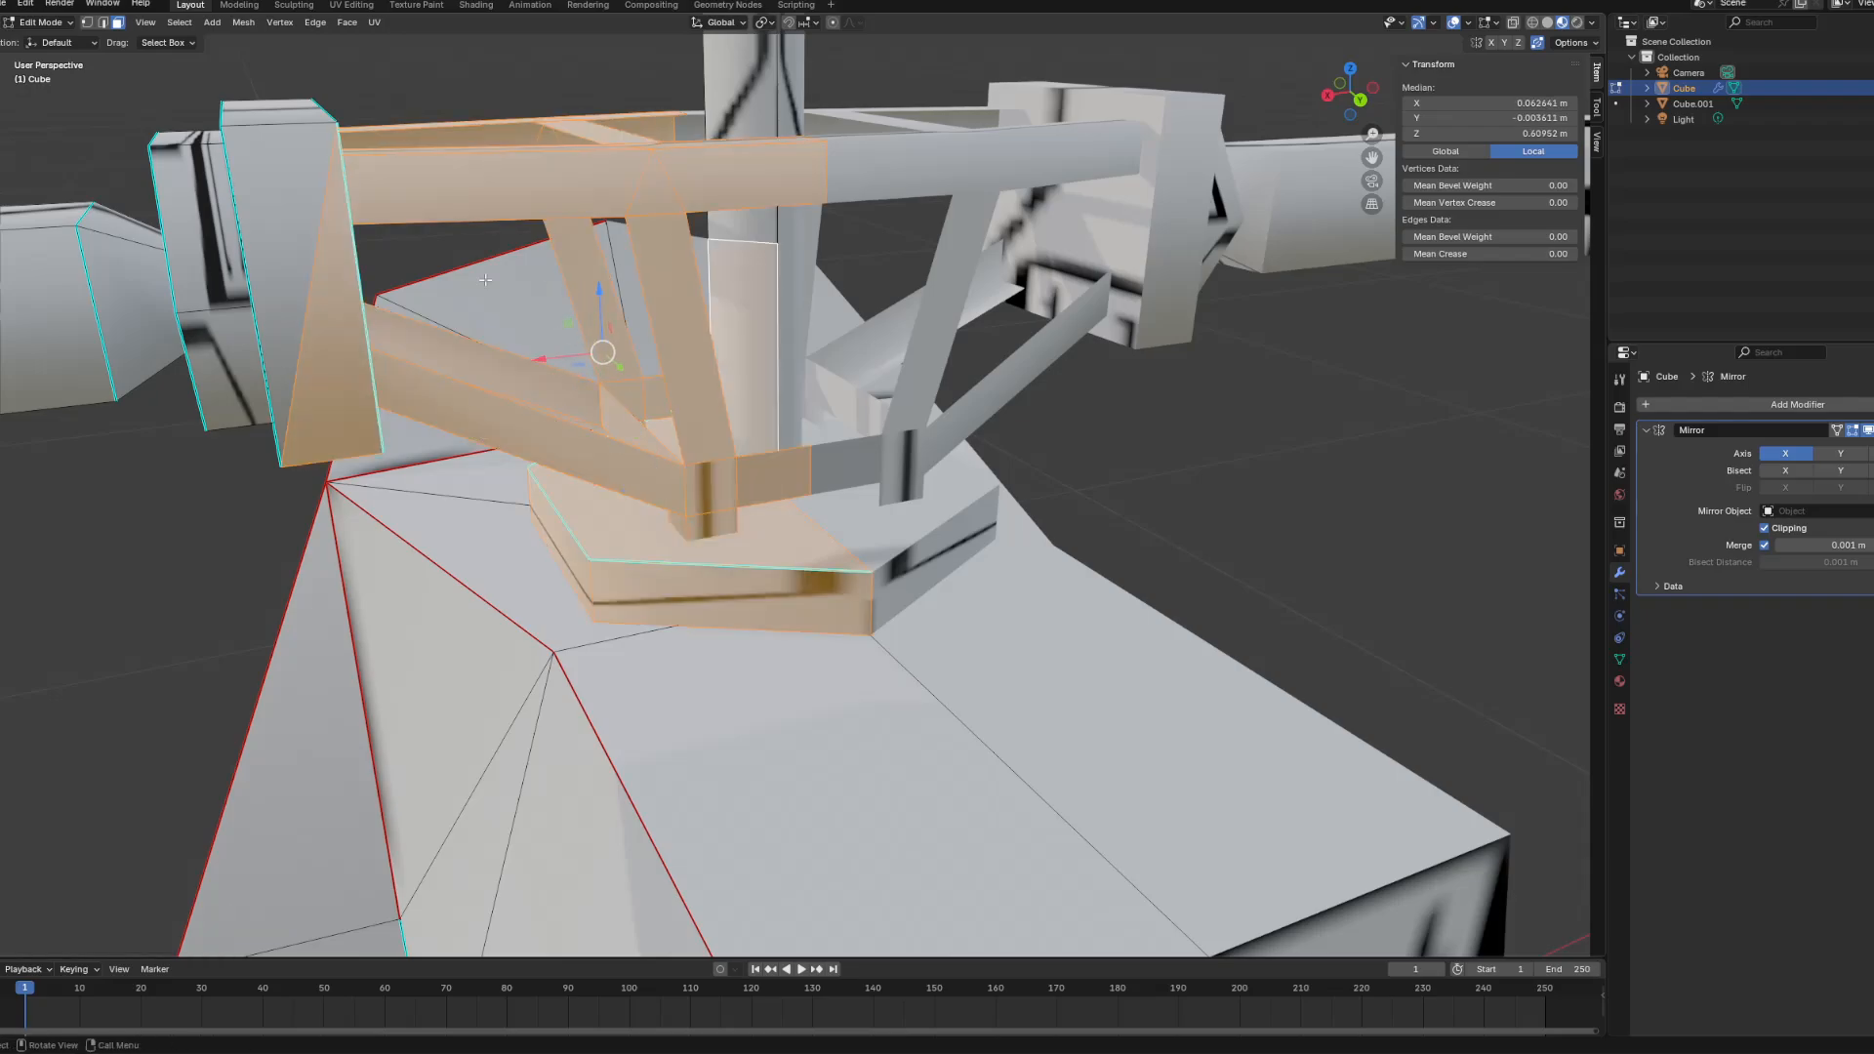
scroll(439, 361, "down", 4)
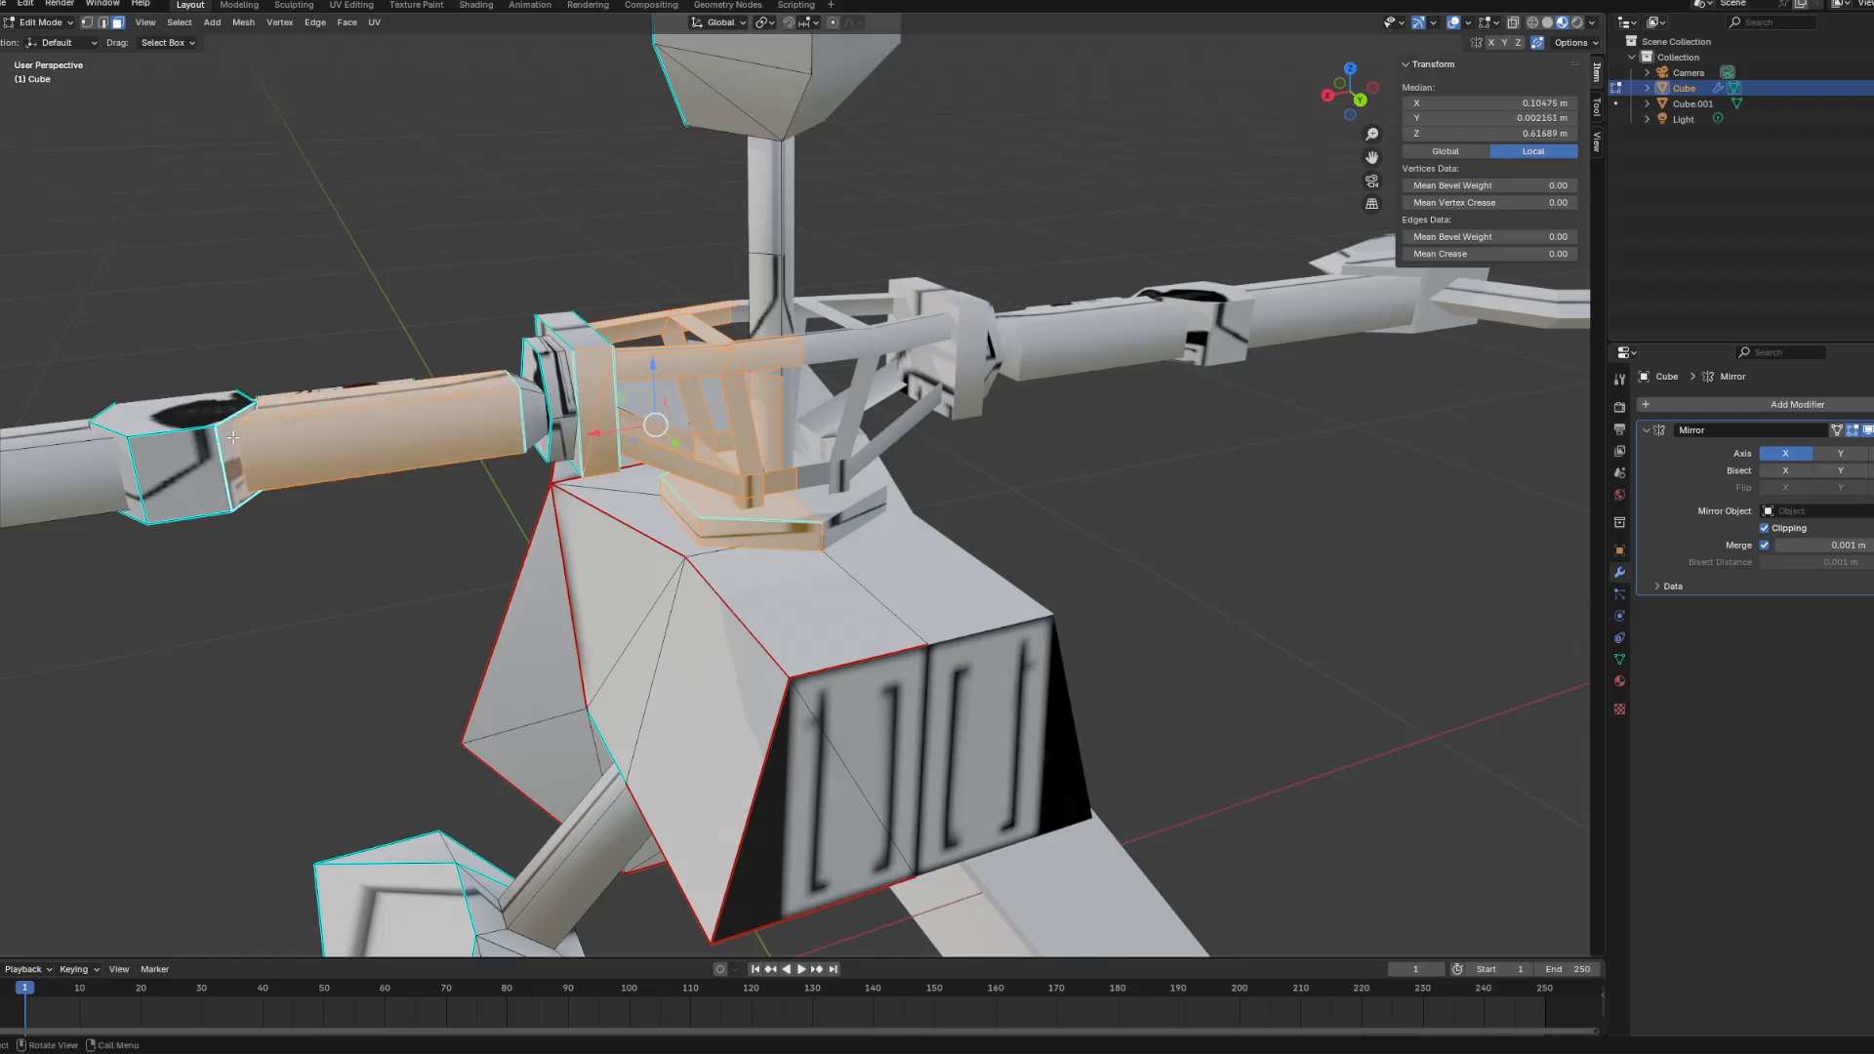
key("ctrl+KP_Add")
scroll(784, 486, "up", 7)
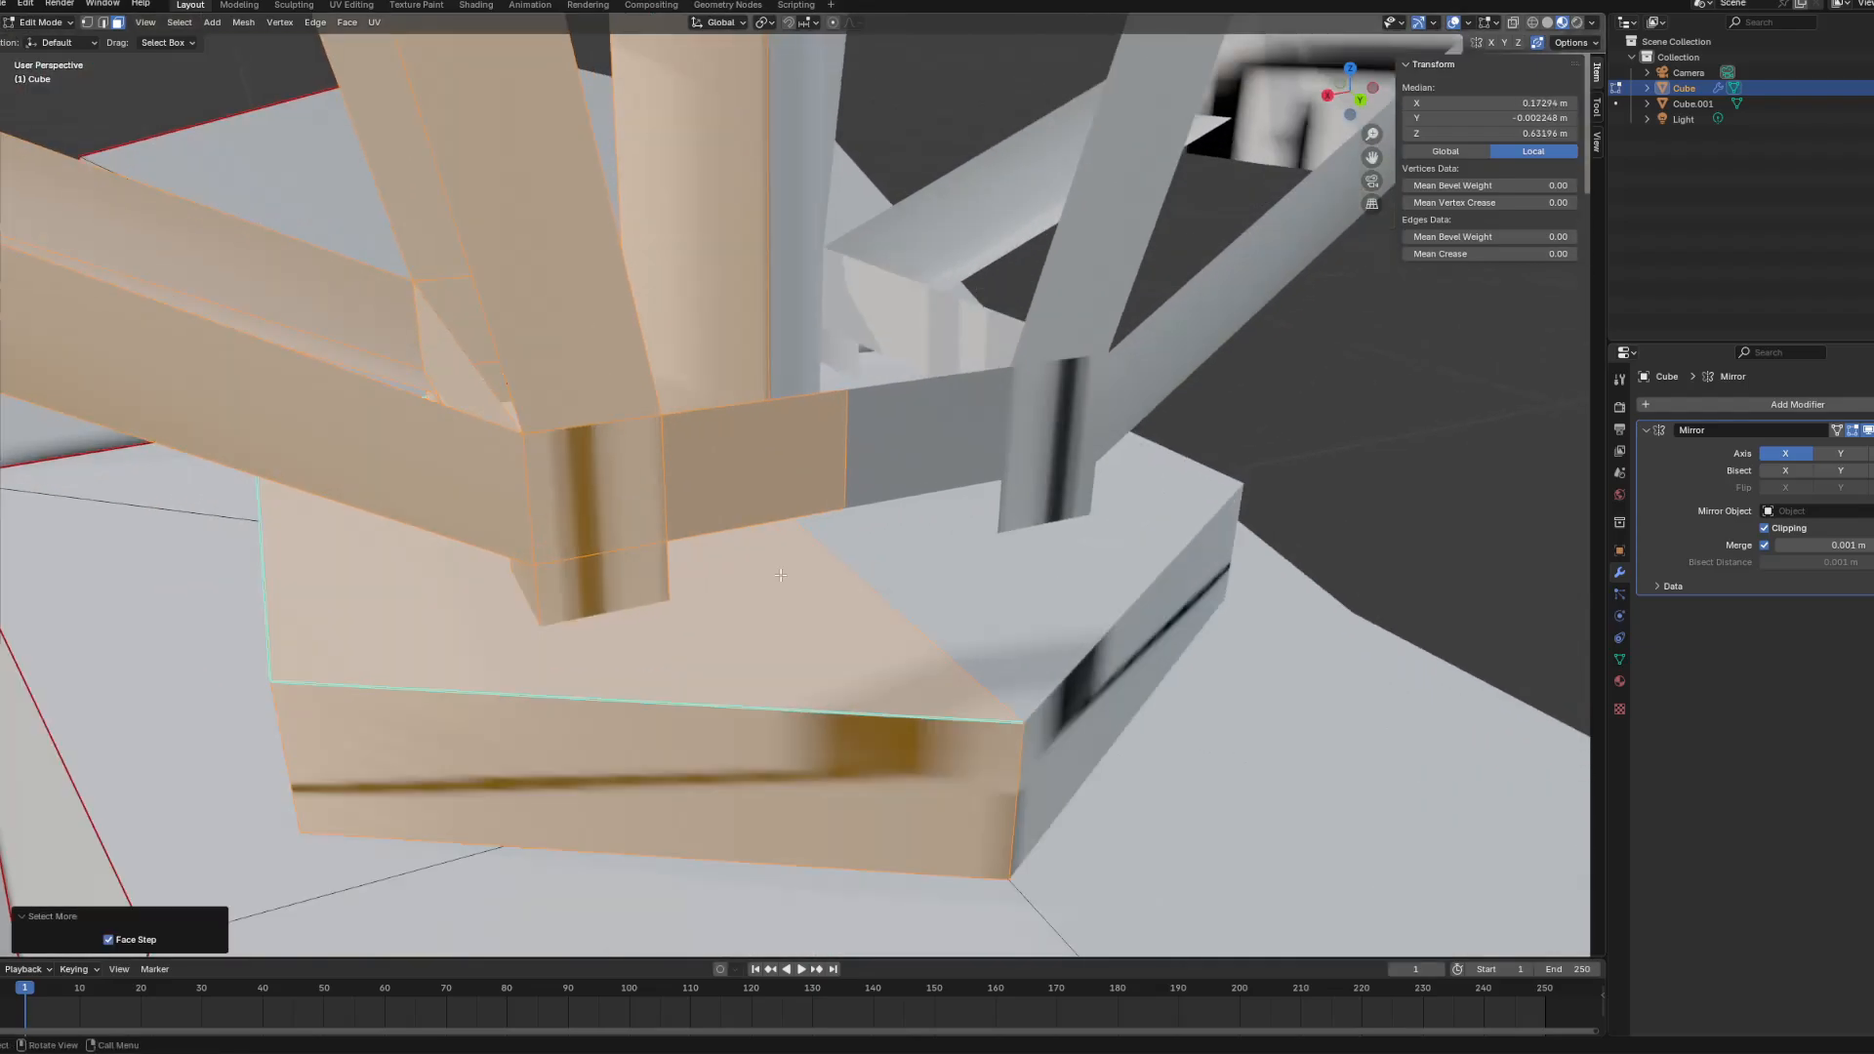
key("g")
right_click(1057, 672)
key("g")
right_click(1181, 427)
left_click(1376, 443)
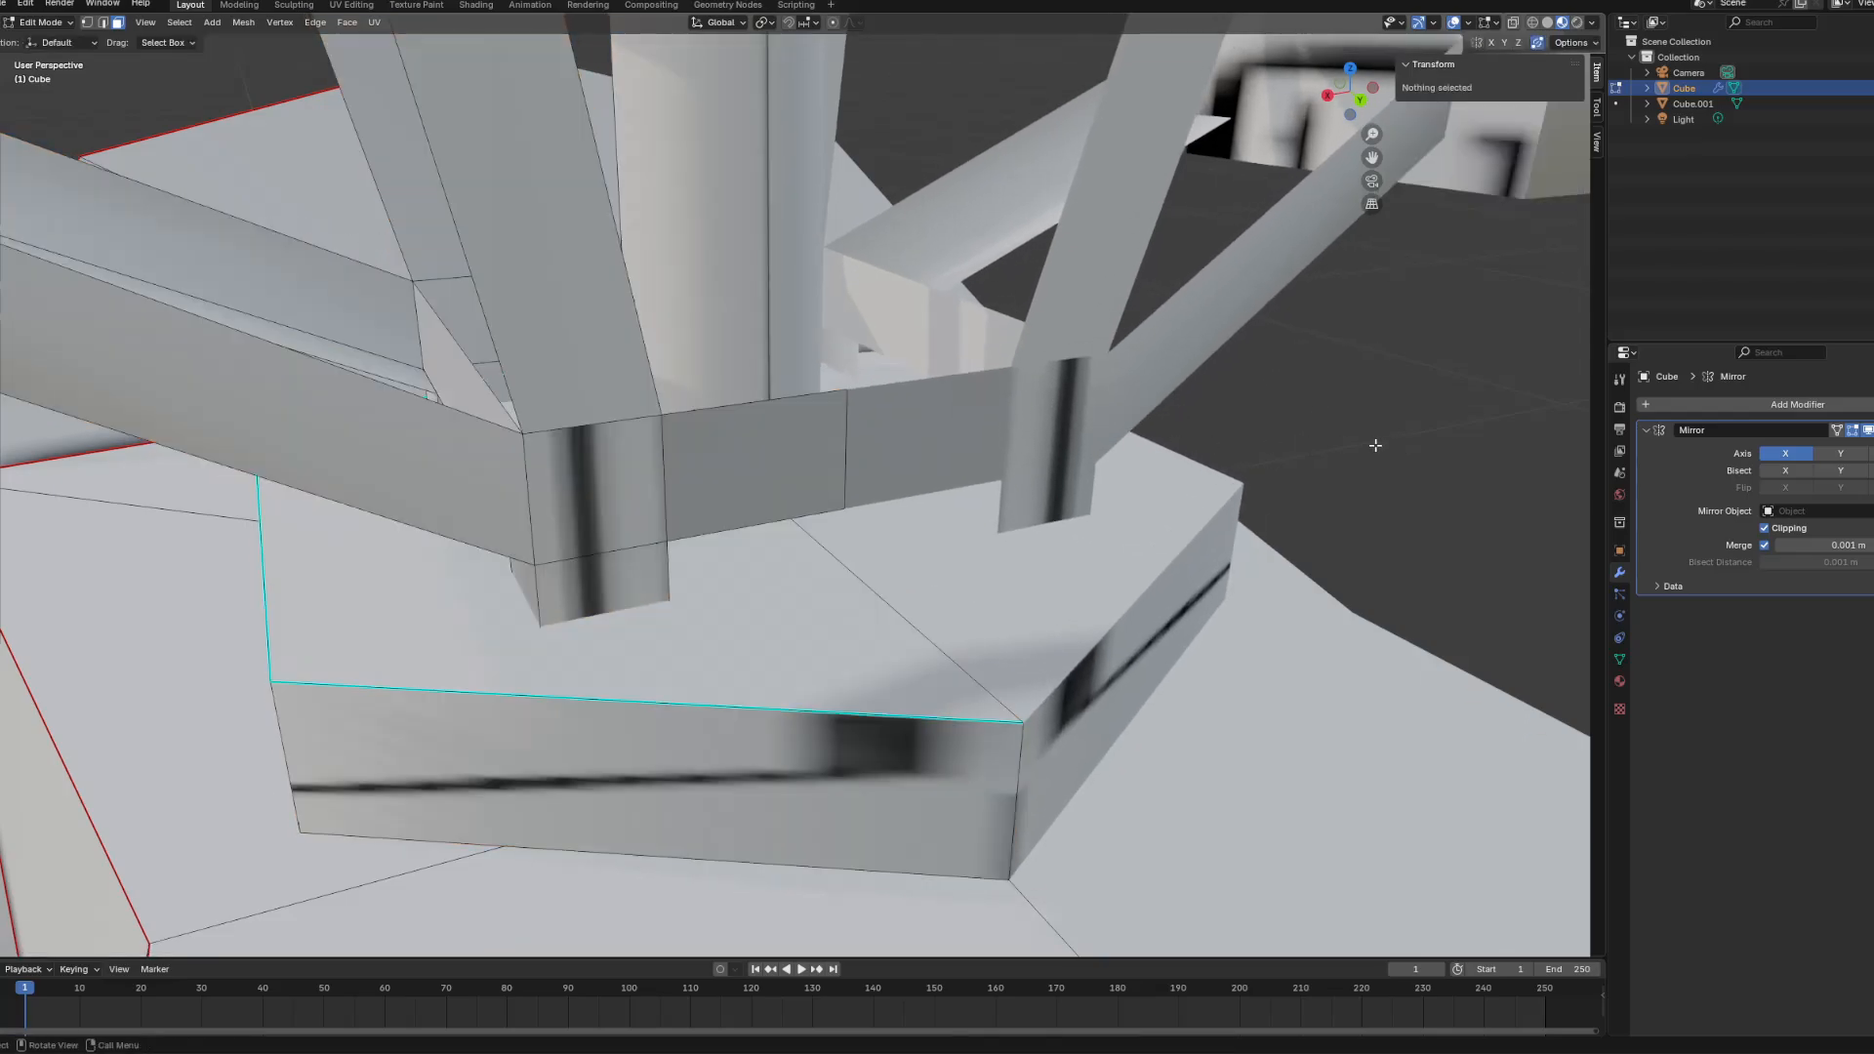
Step: Try to rotate the waist plate's faces on top of the torso by themselves
scroll(886, 402, "down", 5)
middle_click_drag(885, 402, 1022, 431)
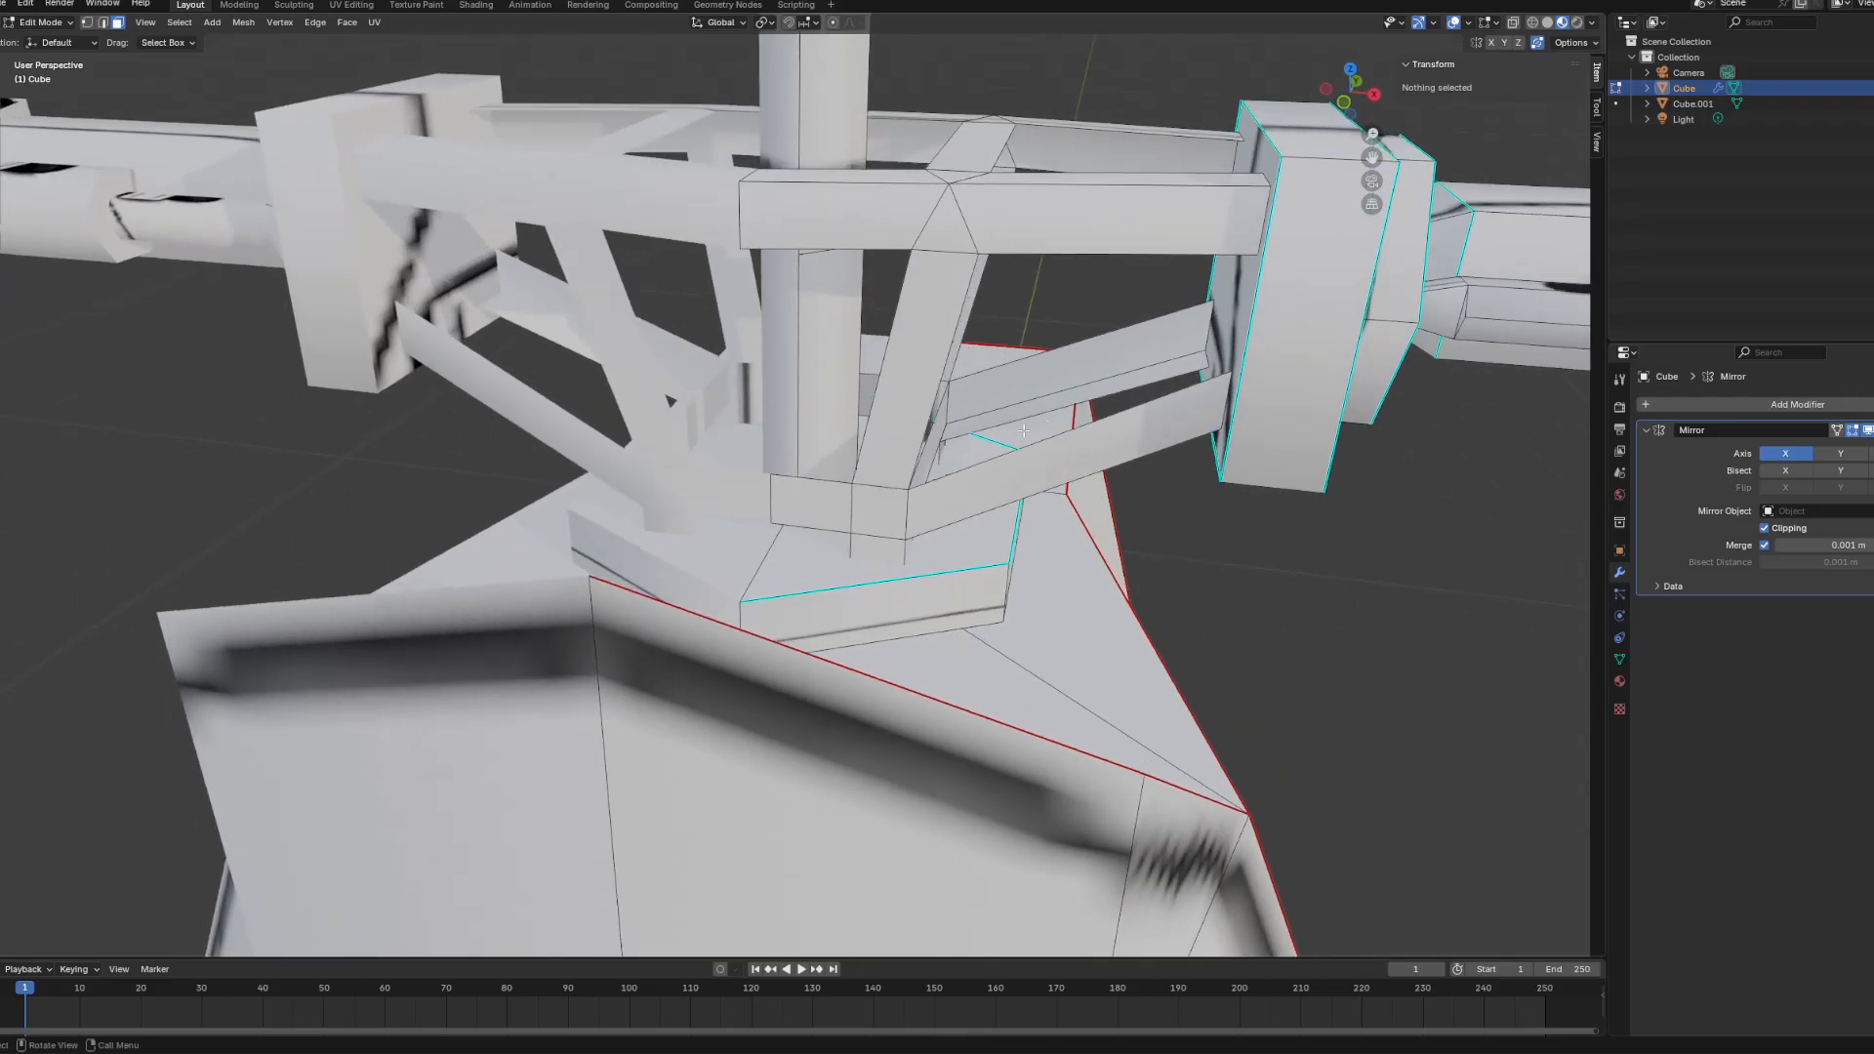
scroll(1102, 520, "up", 4)
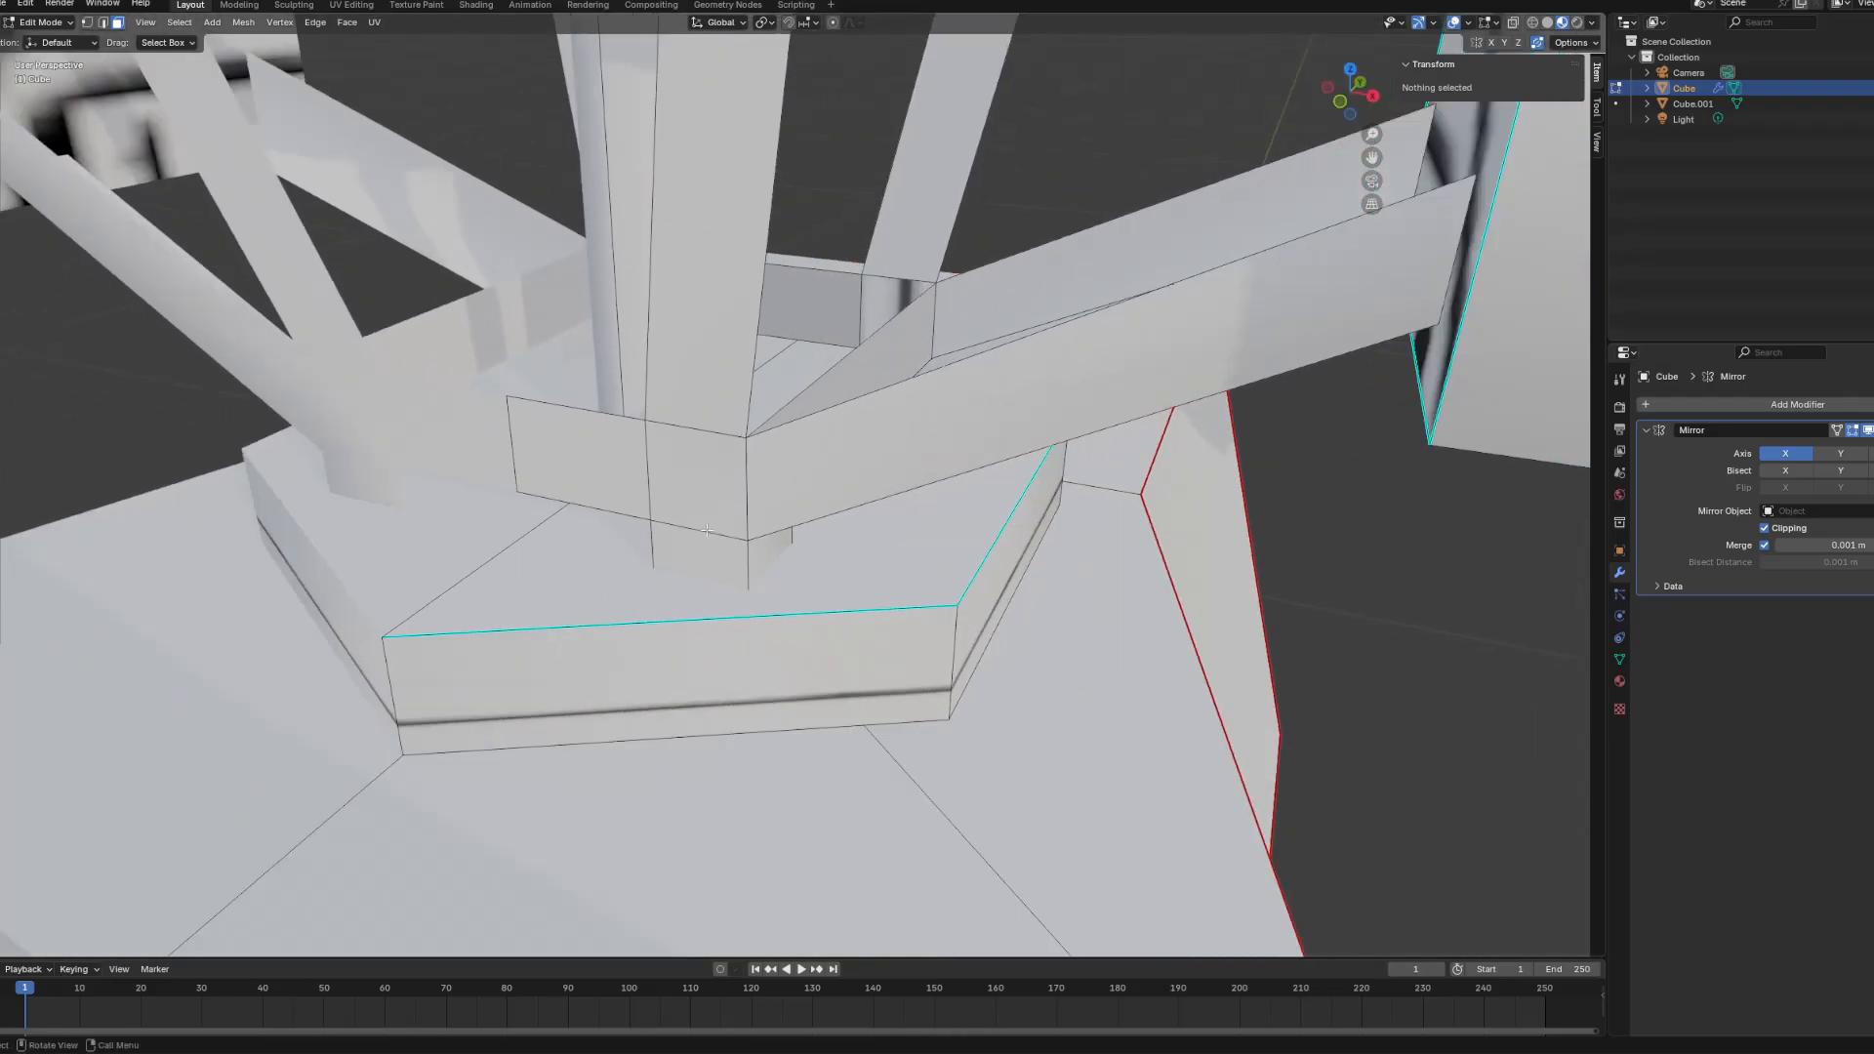
middle_click_drag(879, 502, 921, 525)
left_click(757, 499)
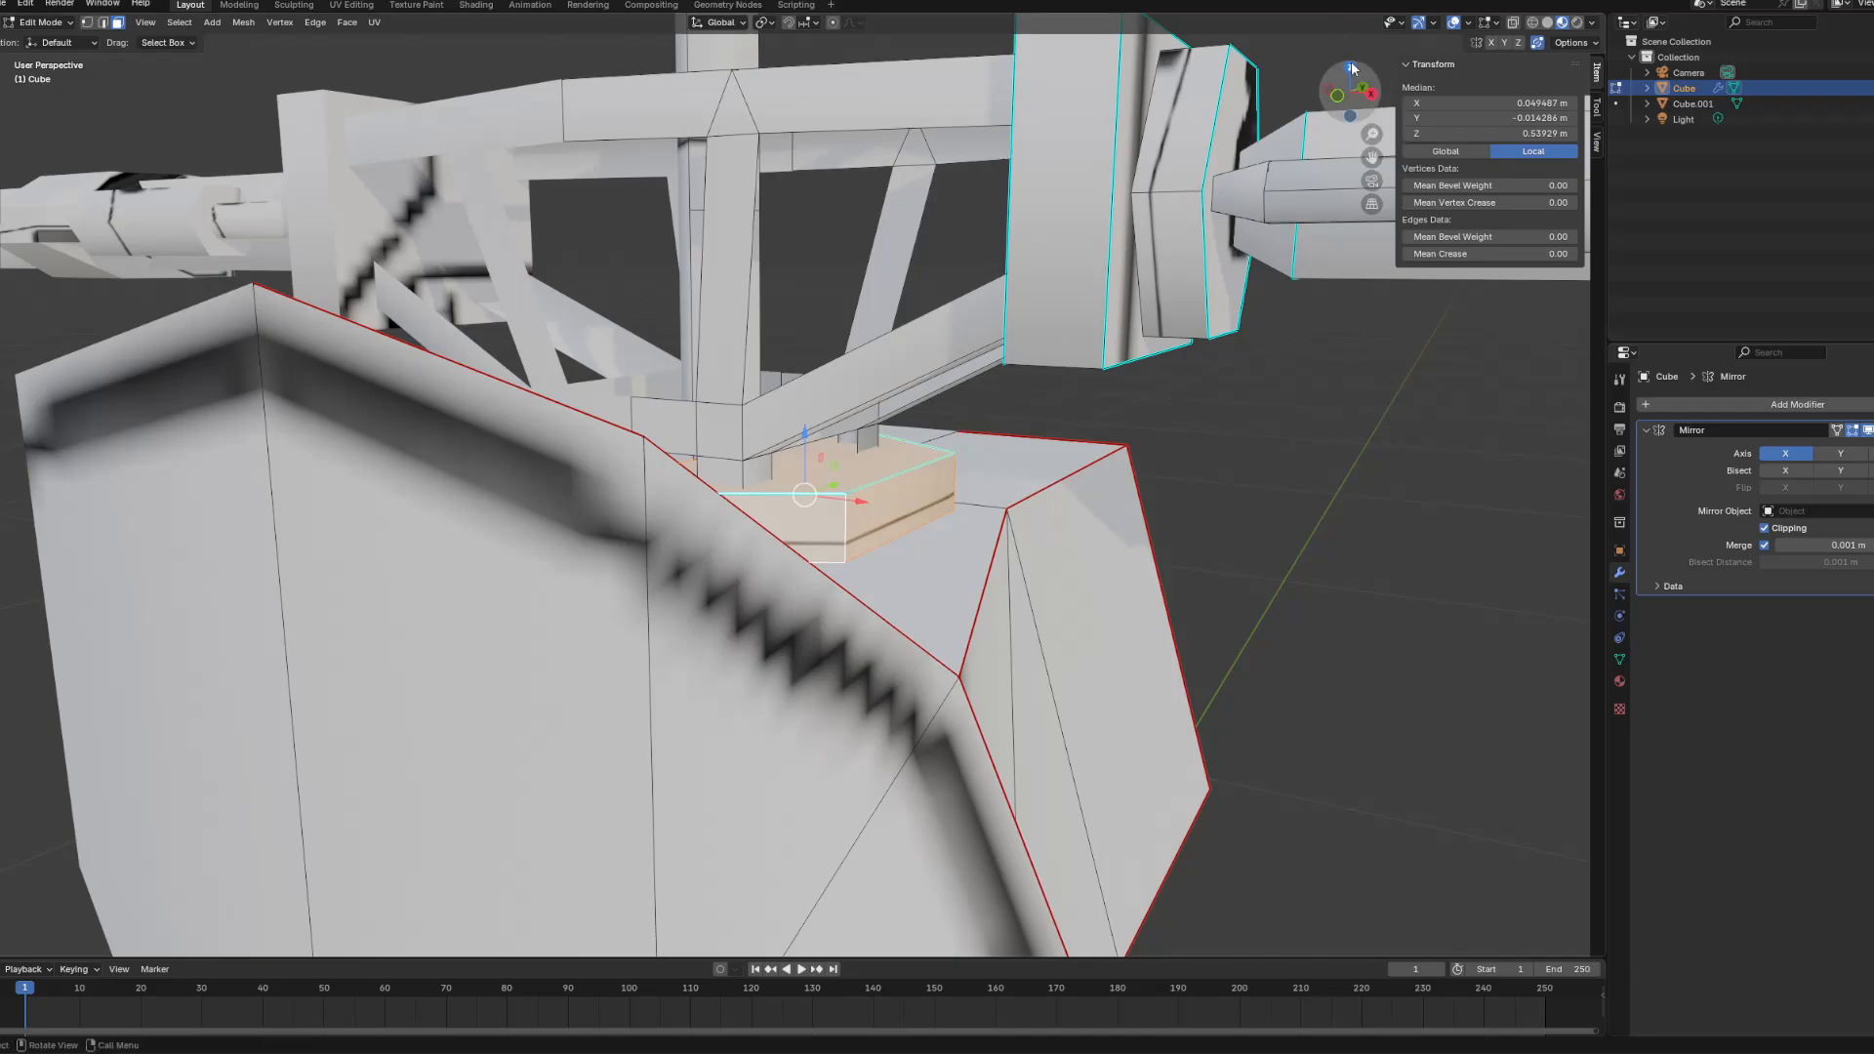
middle_click_drag(1025, 420, 996, 482)
scroll(997, 482, "down", 5)
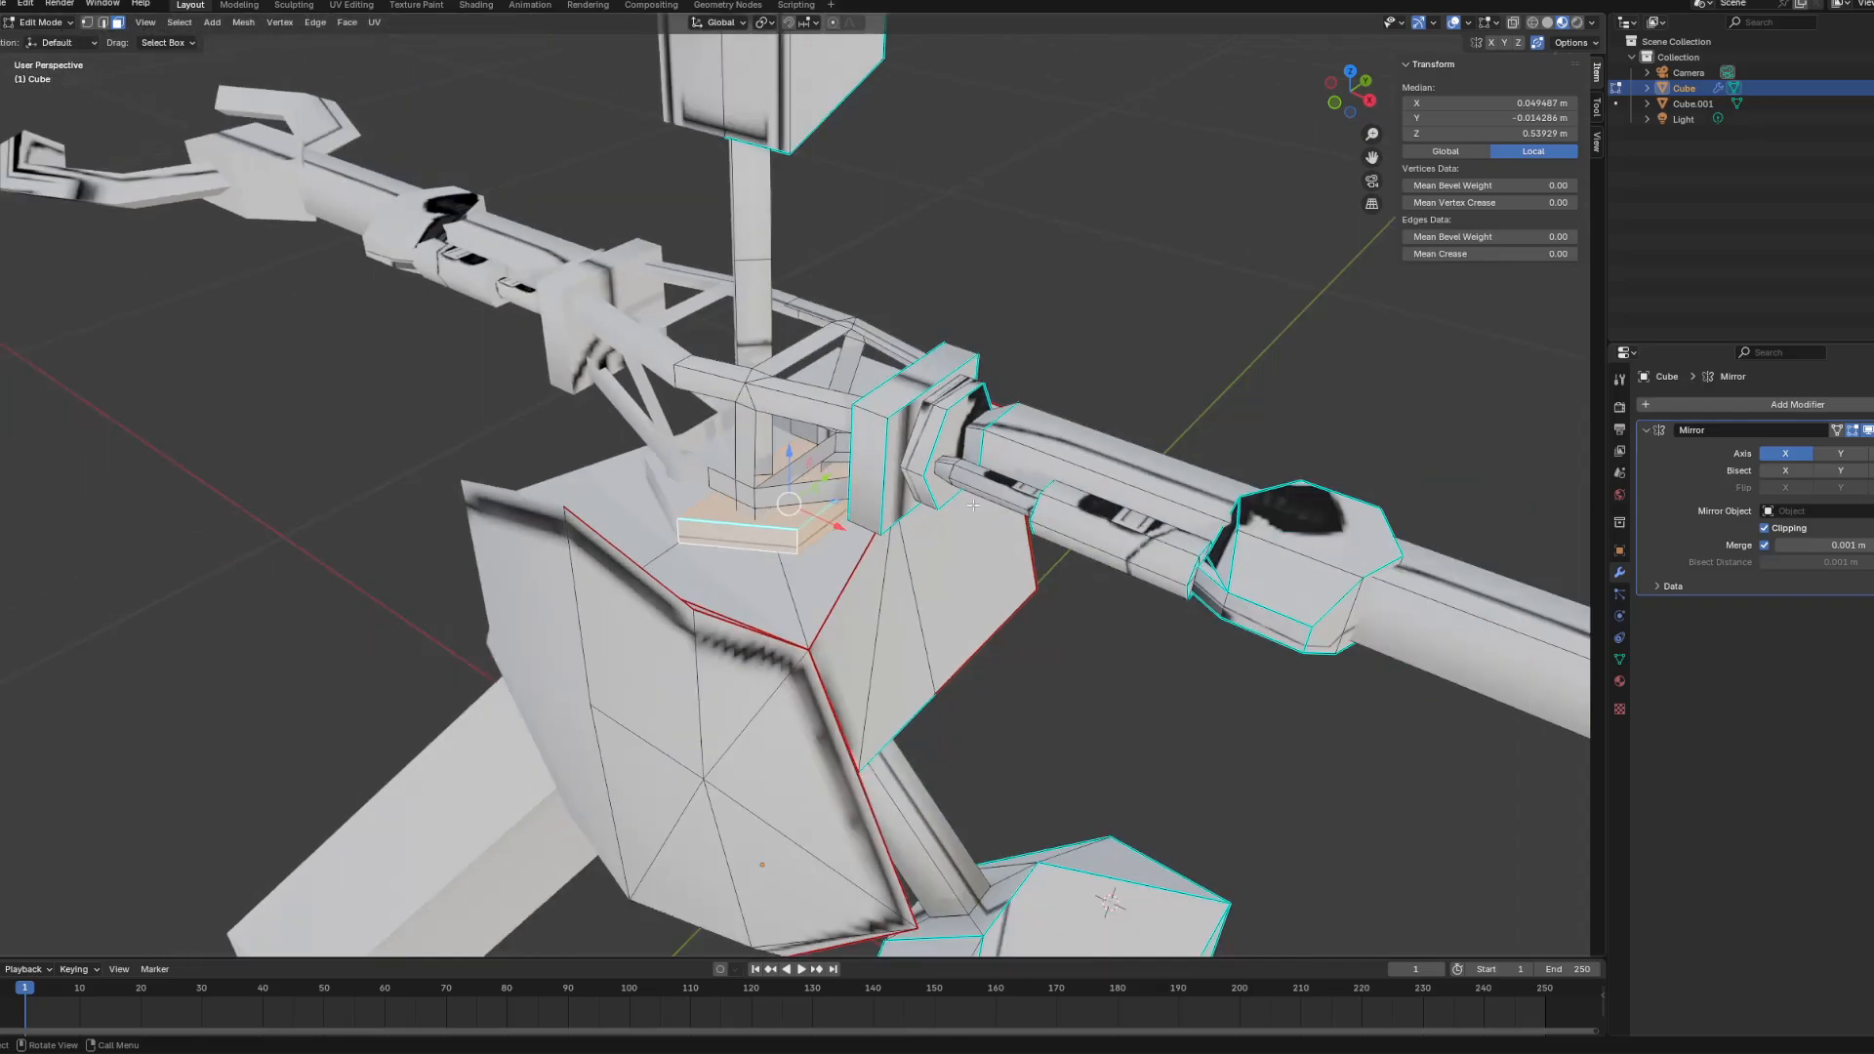
scroll(973, 505, "down", 3)
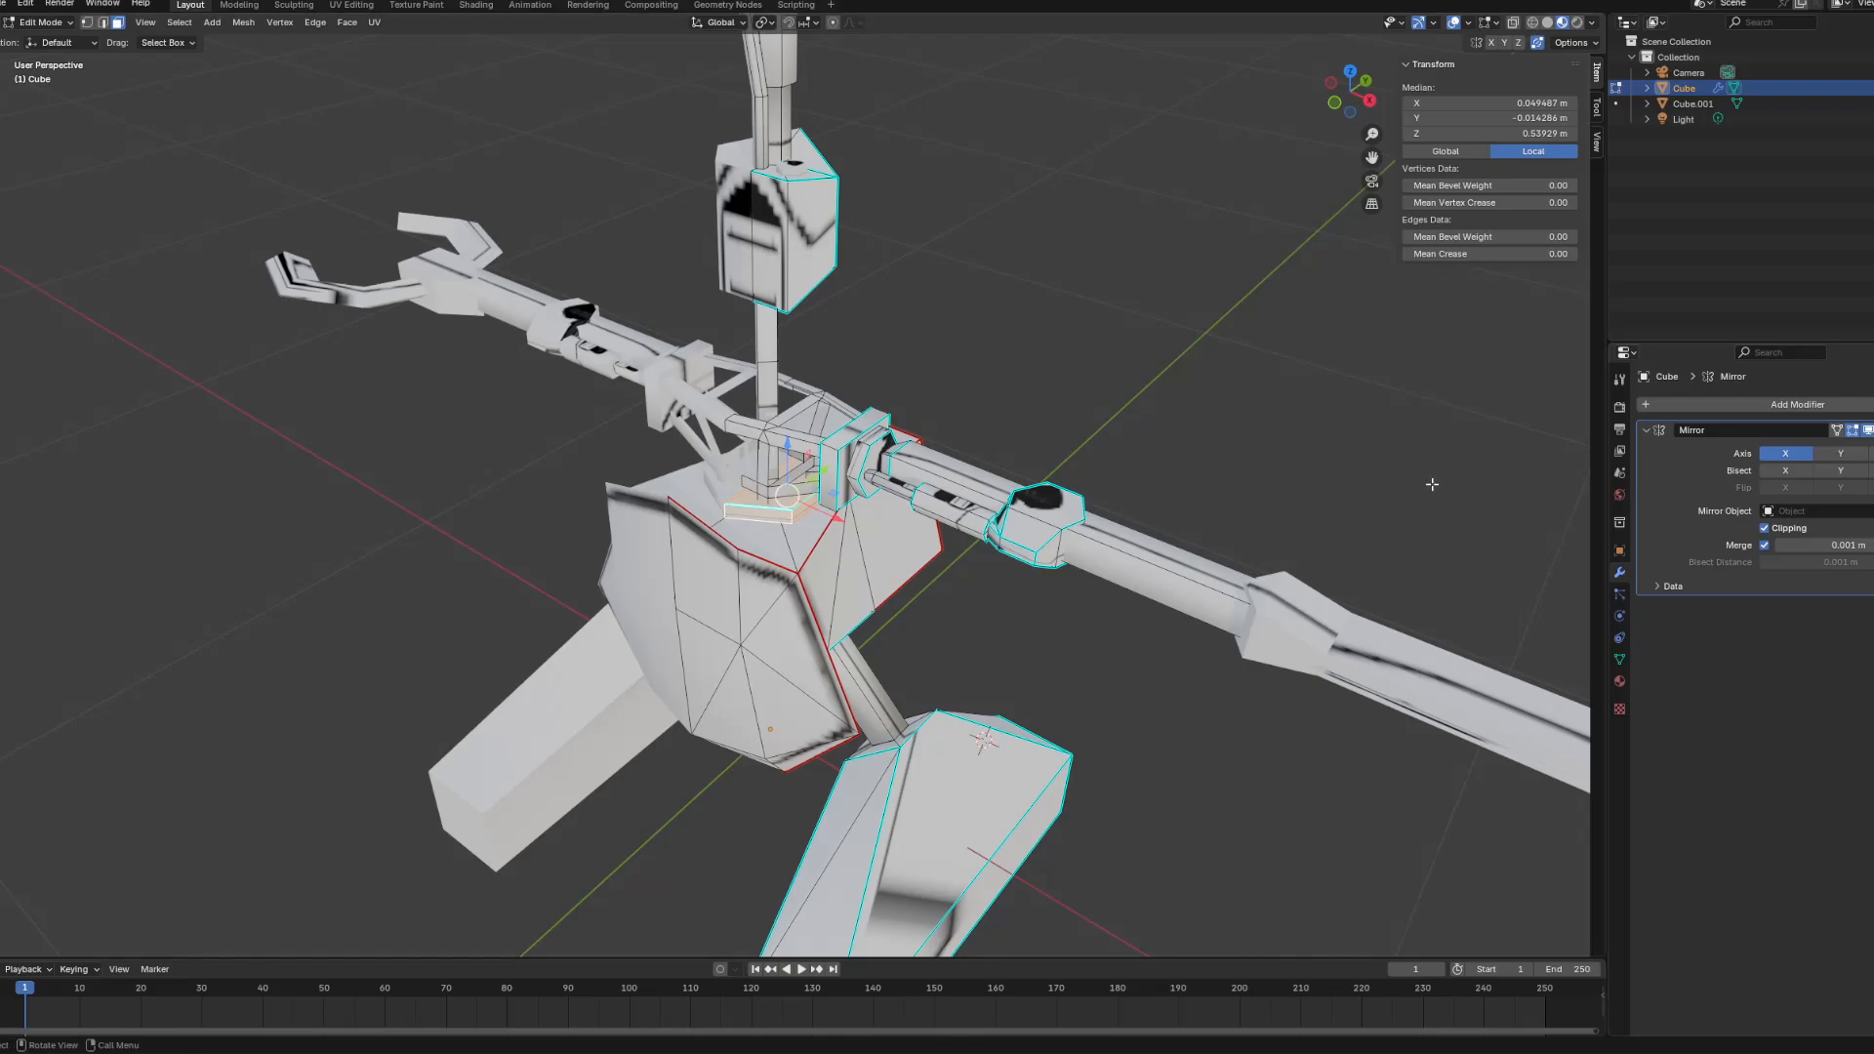
key("r")
right_click(734, 580)
Step: Try to rotate the shoulder disc and attached arm sections about the global Z, Y and X axes
scroll(858, 556, "down", 4)
scroll(937, 532, "up", 8)
mouse_move(1025, 507)
middle_mouse_down()
mouse_move(836, 458)
mouse_move(1004, 422)
mouse_move(960, 500)
mouse_move(1024, 474)
middle_mouse_up()
scroll(960, 500, "down", 5)
scroll(1019, 485, "up", 8)
middle_click_drag(1025, 473, 858, 479, "shift")
scroll(859, 478, "up", 5)
scroll(858, 476, "down", 5)
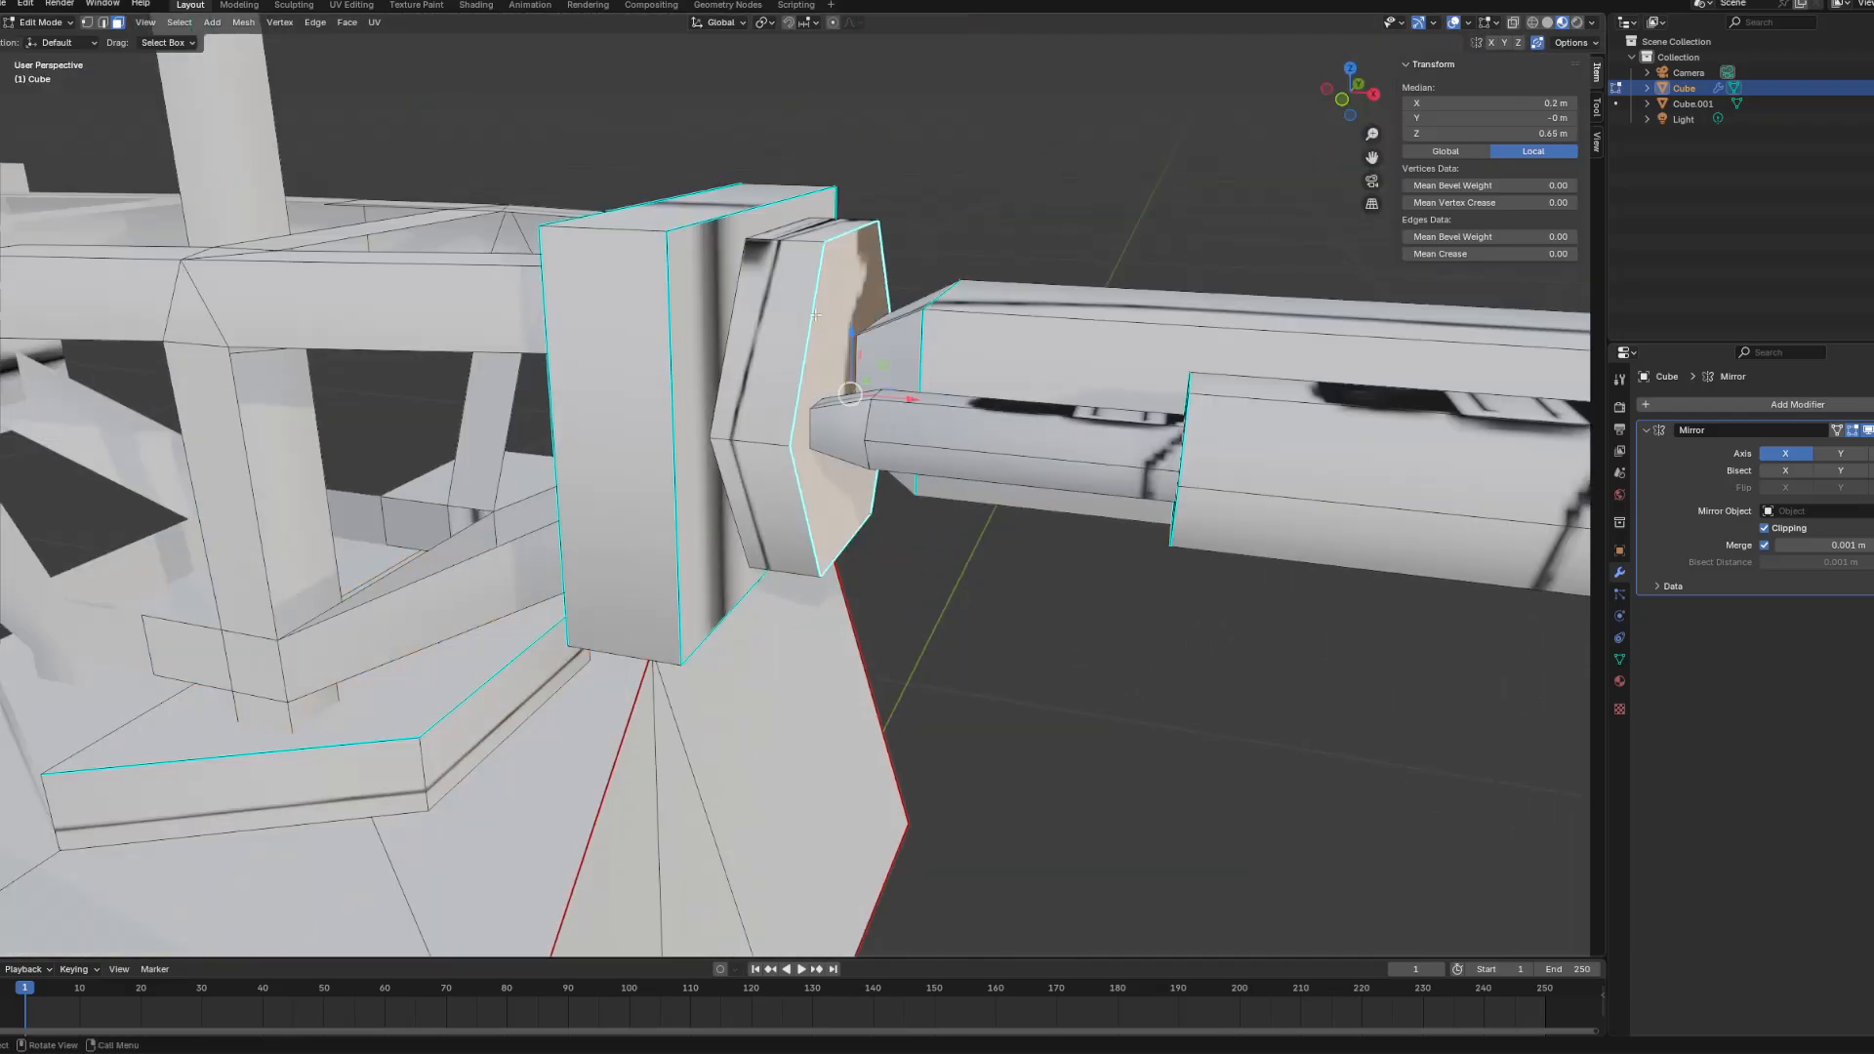
middle_click_drag(815, 316, 676, 300)
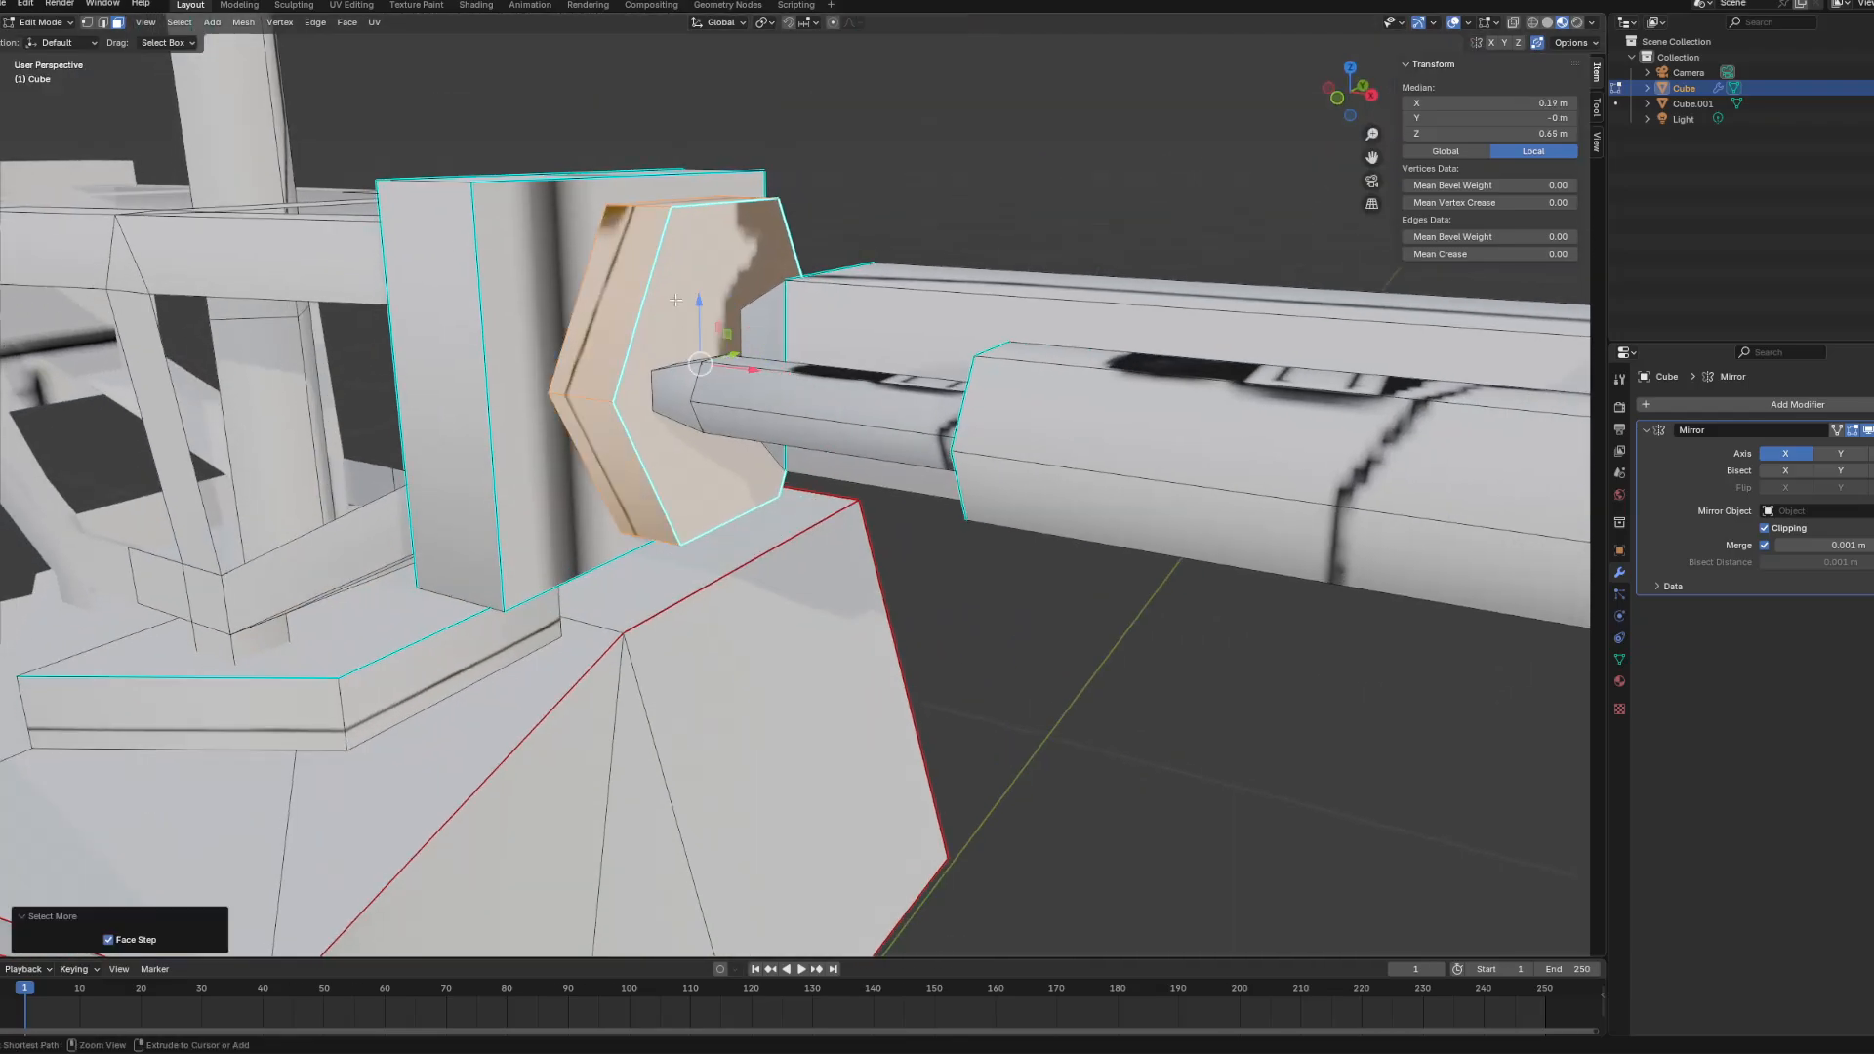
scroll(969, 420, "down", 6)
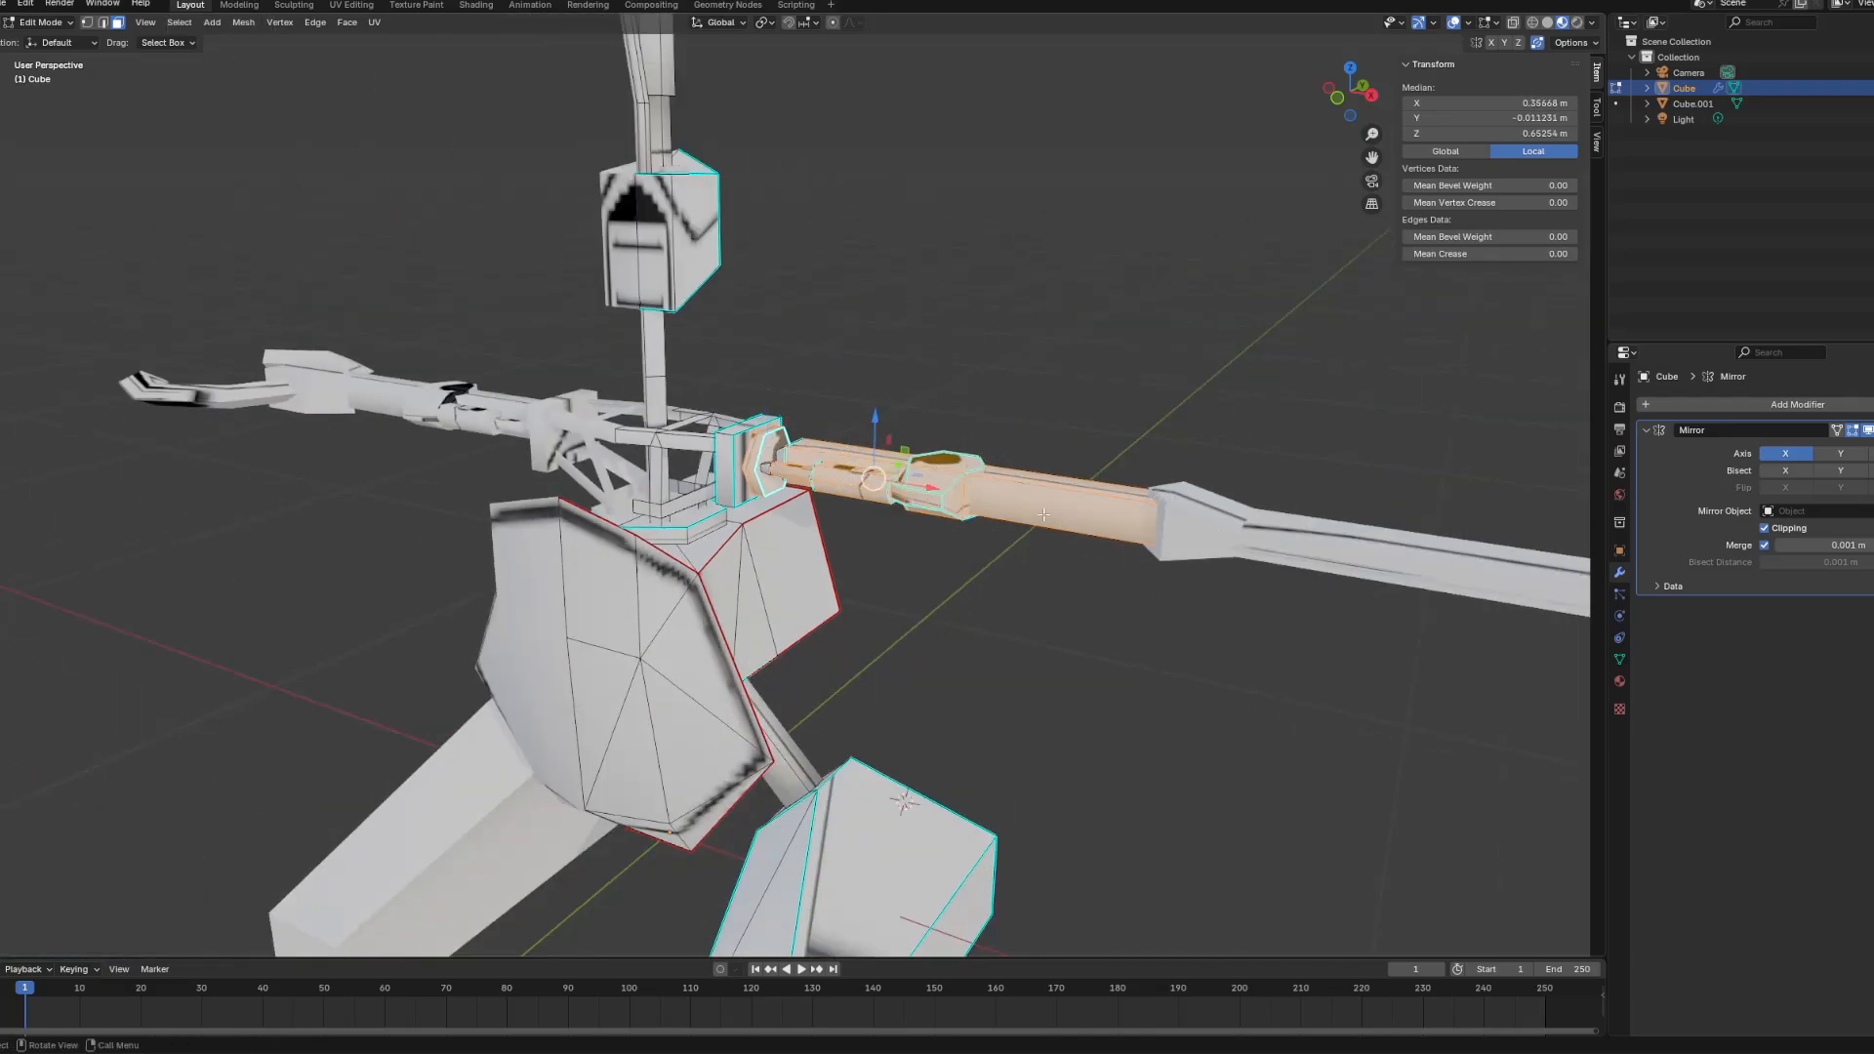
scroll(1047, 532, "up", 3)
key("g")
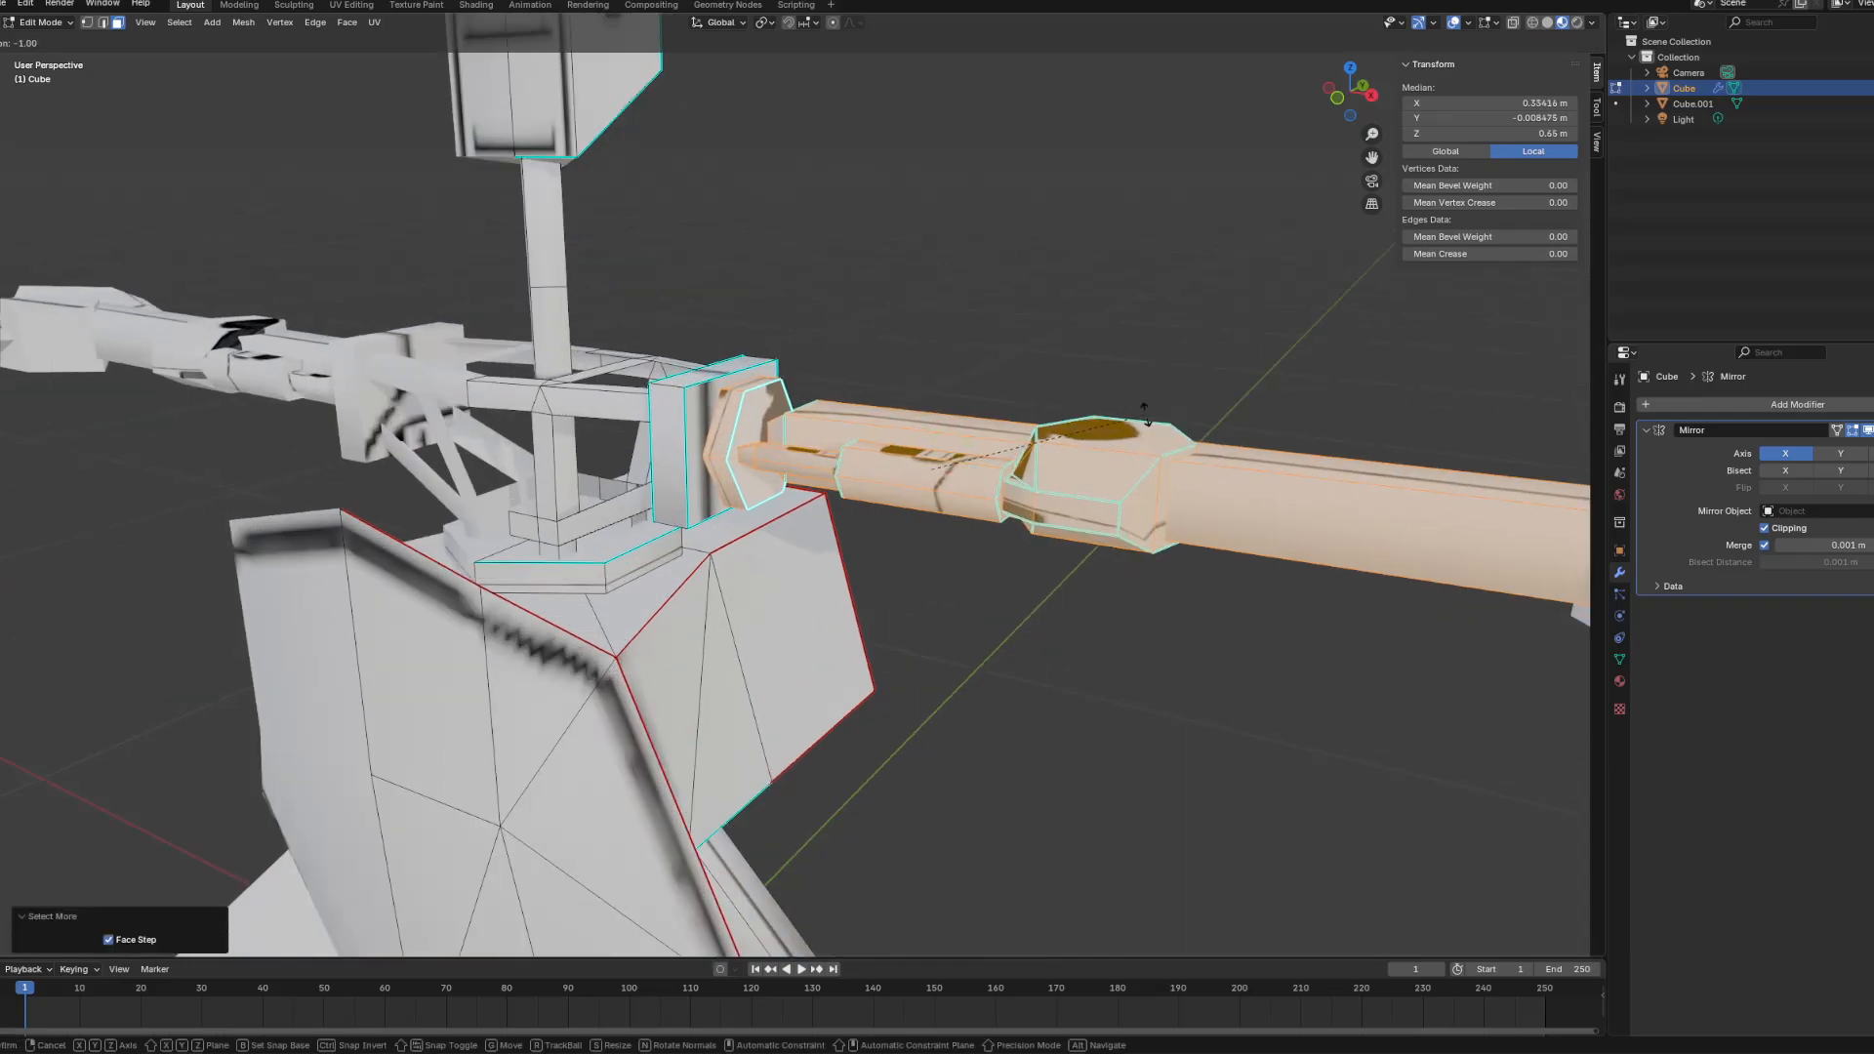
key("z")
key("y")
key("x")
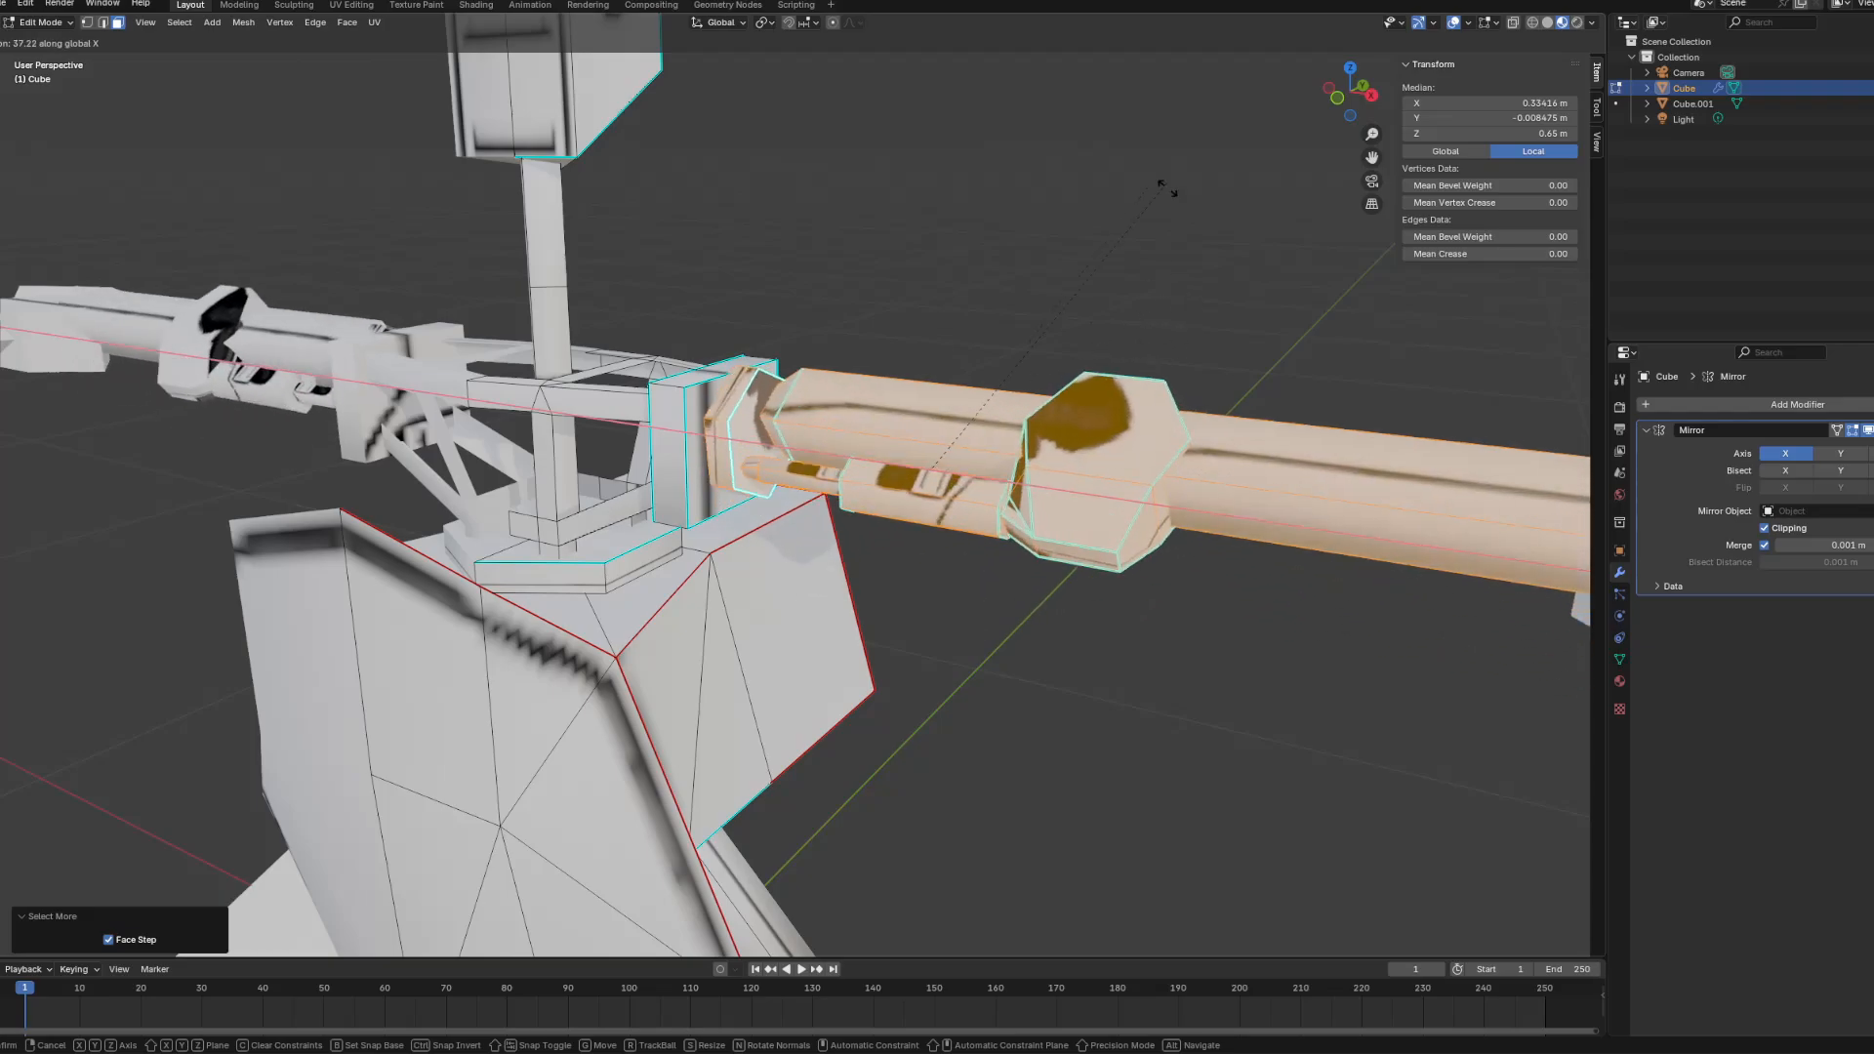
right_click(1009, 644)
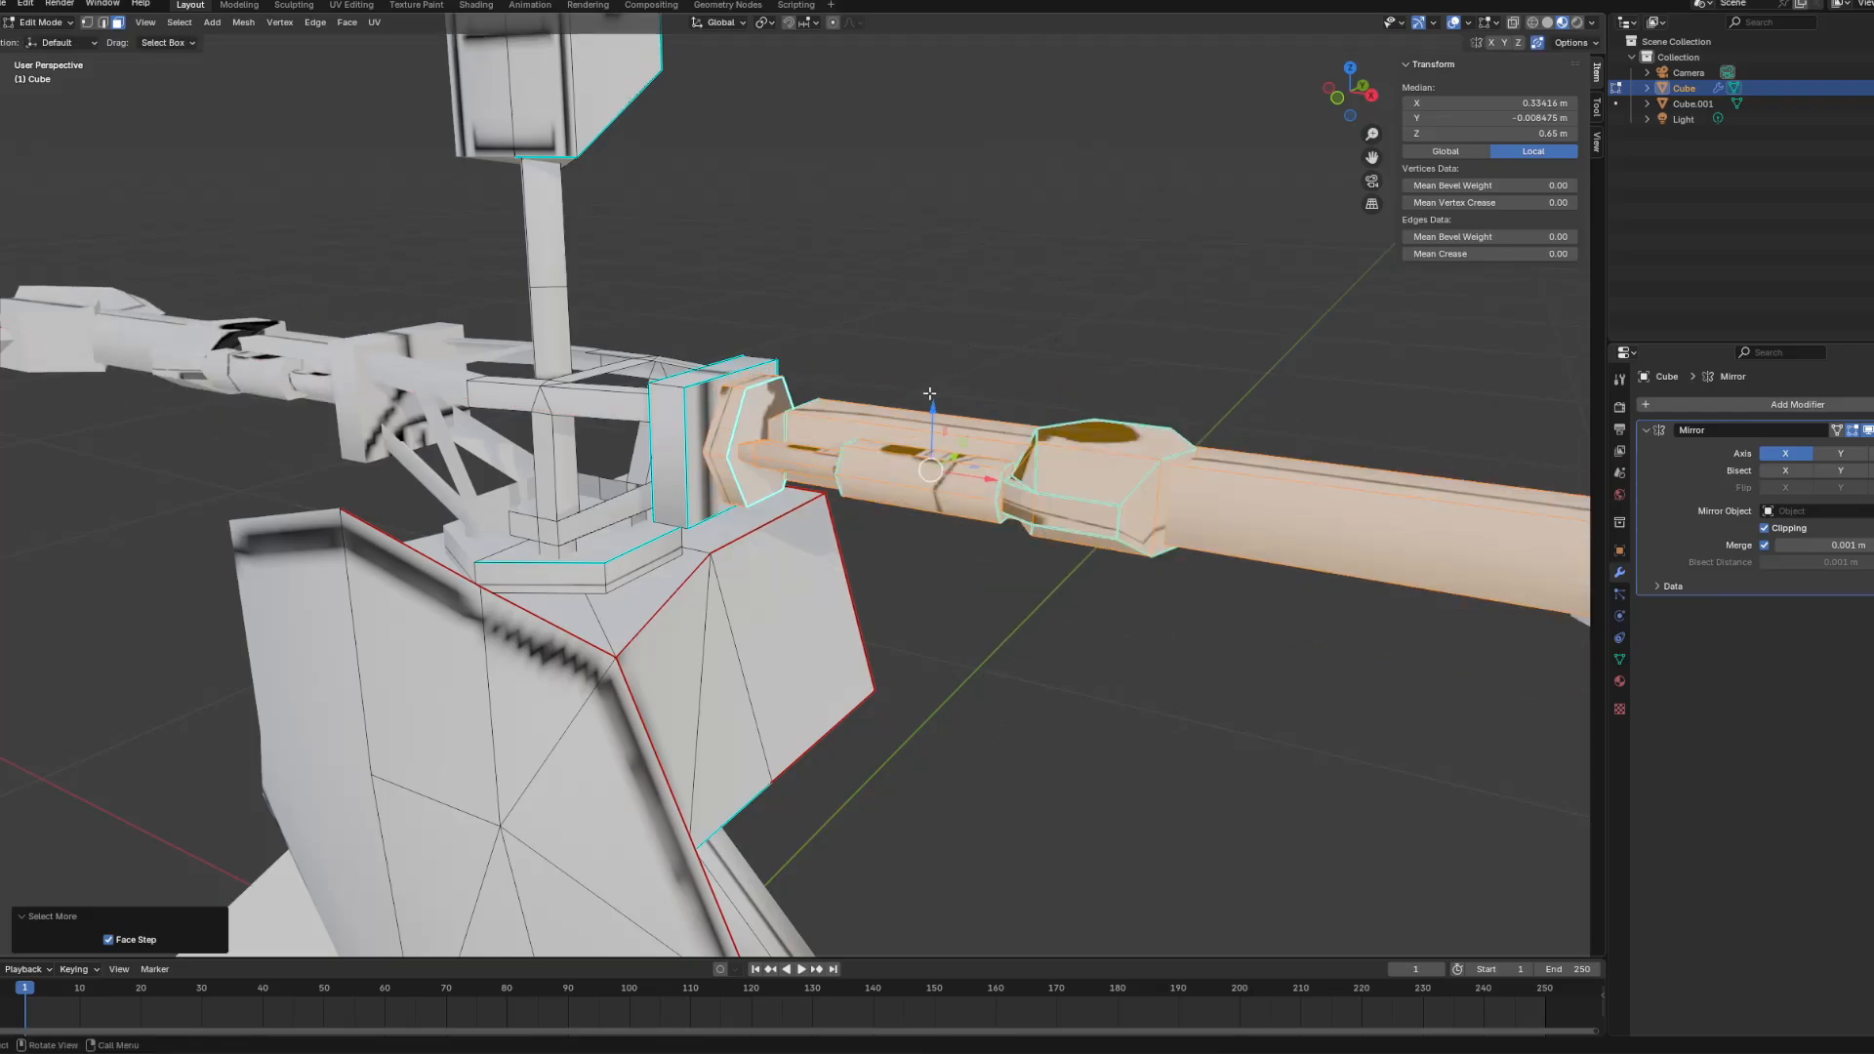
Step: Try to slide the small piston cylinder beside the upper arm along the X axis
middle_click_drag(929, 393, 857, 496)
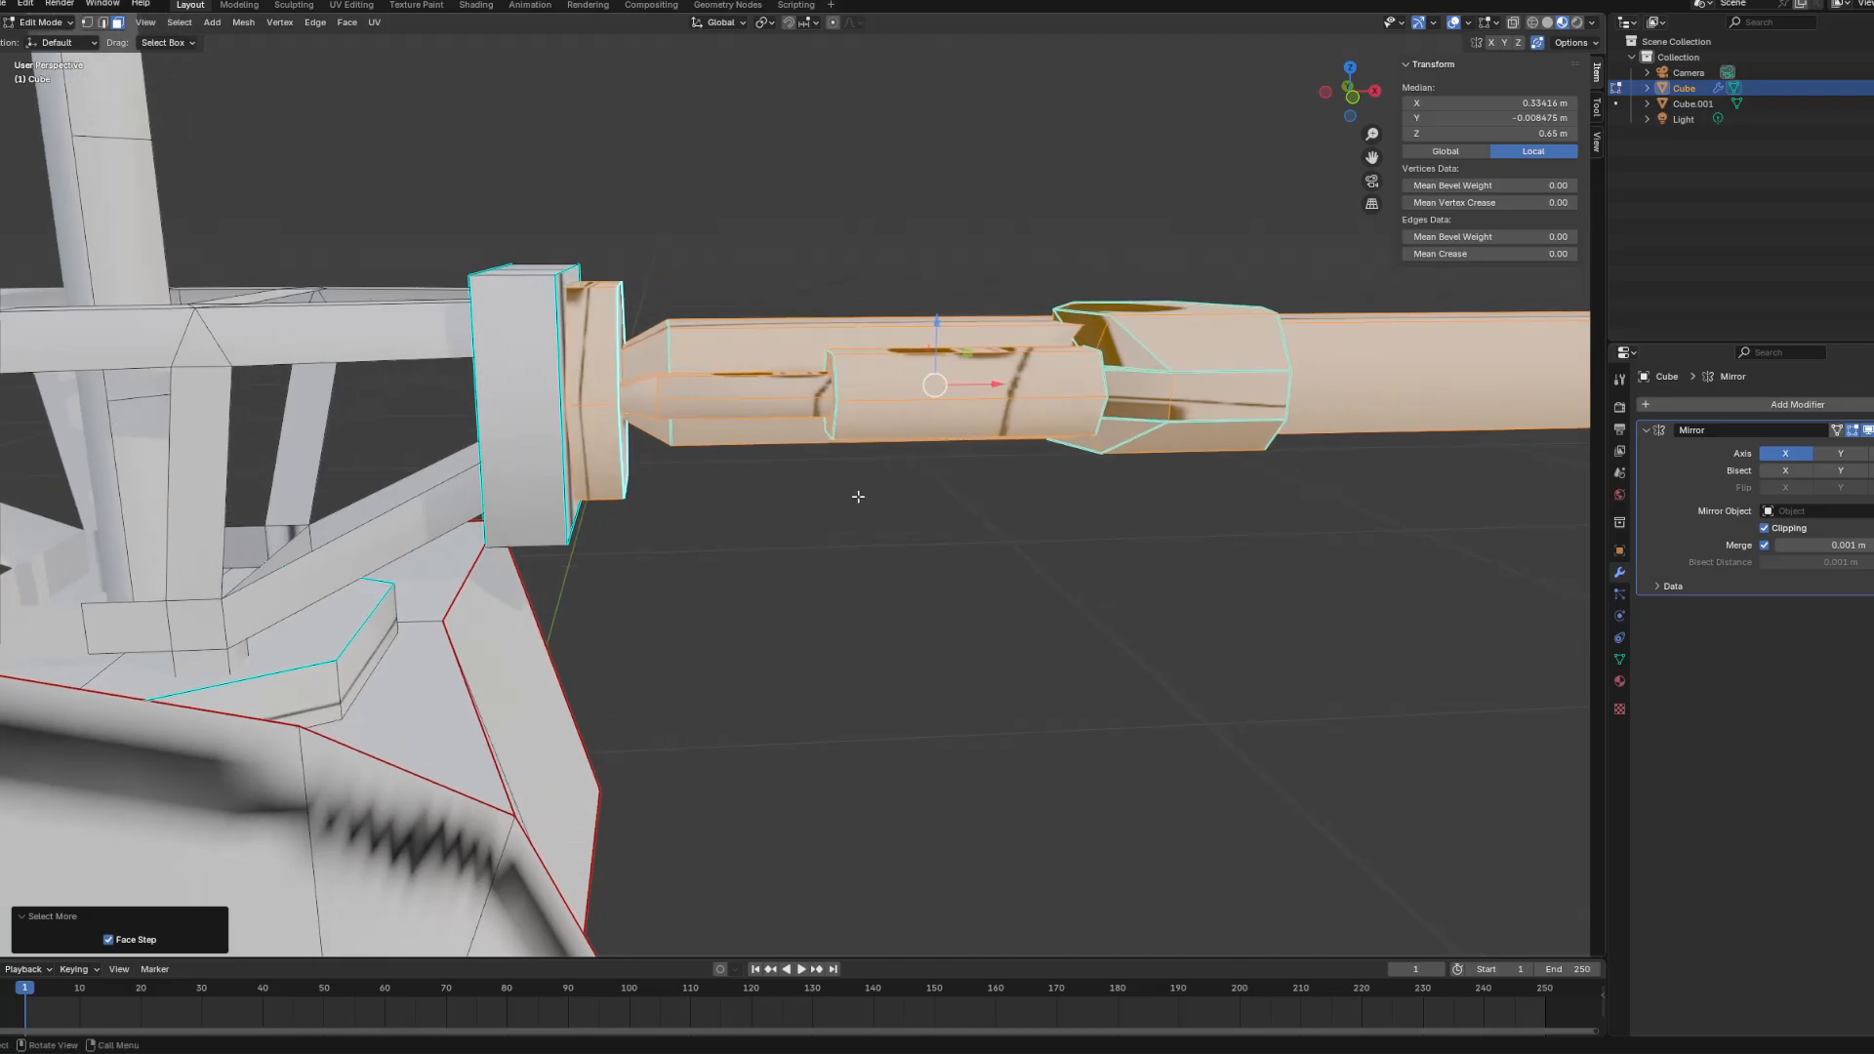
middle_click_drag(1051, 516, 1016, 520)
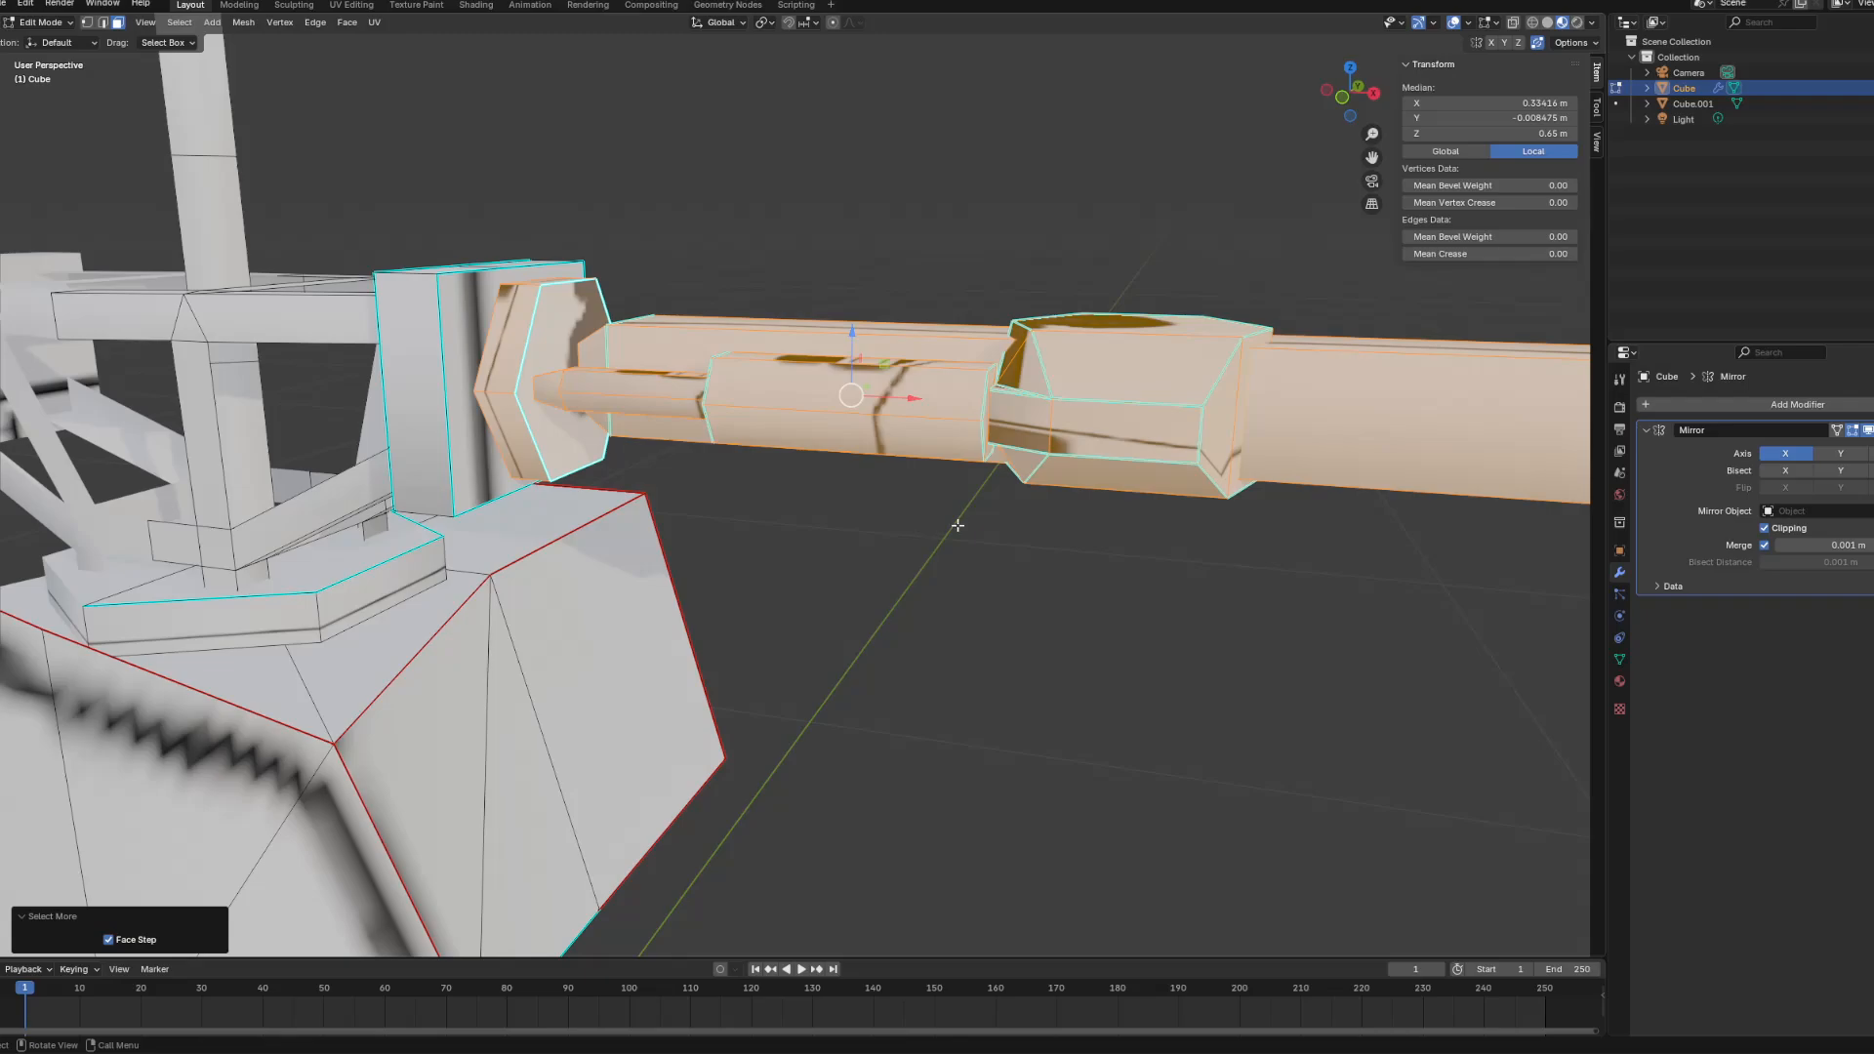
middle_click_drag(829, 498, 914, 326, "shift")
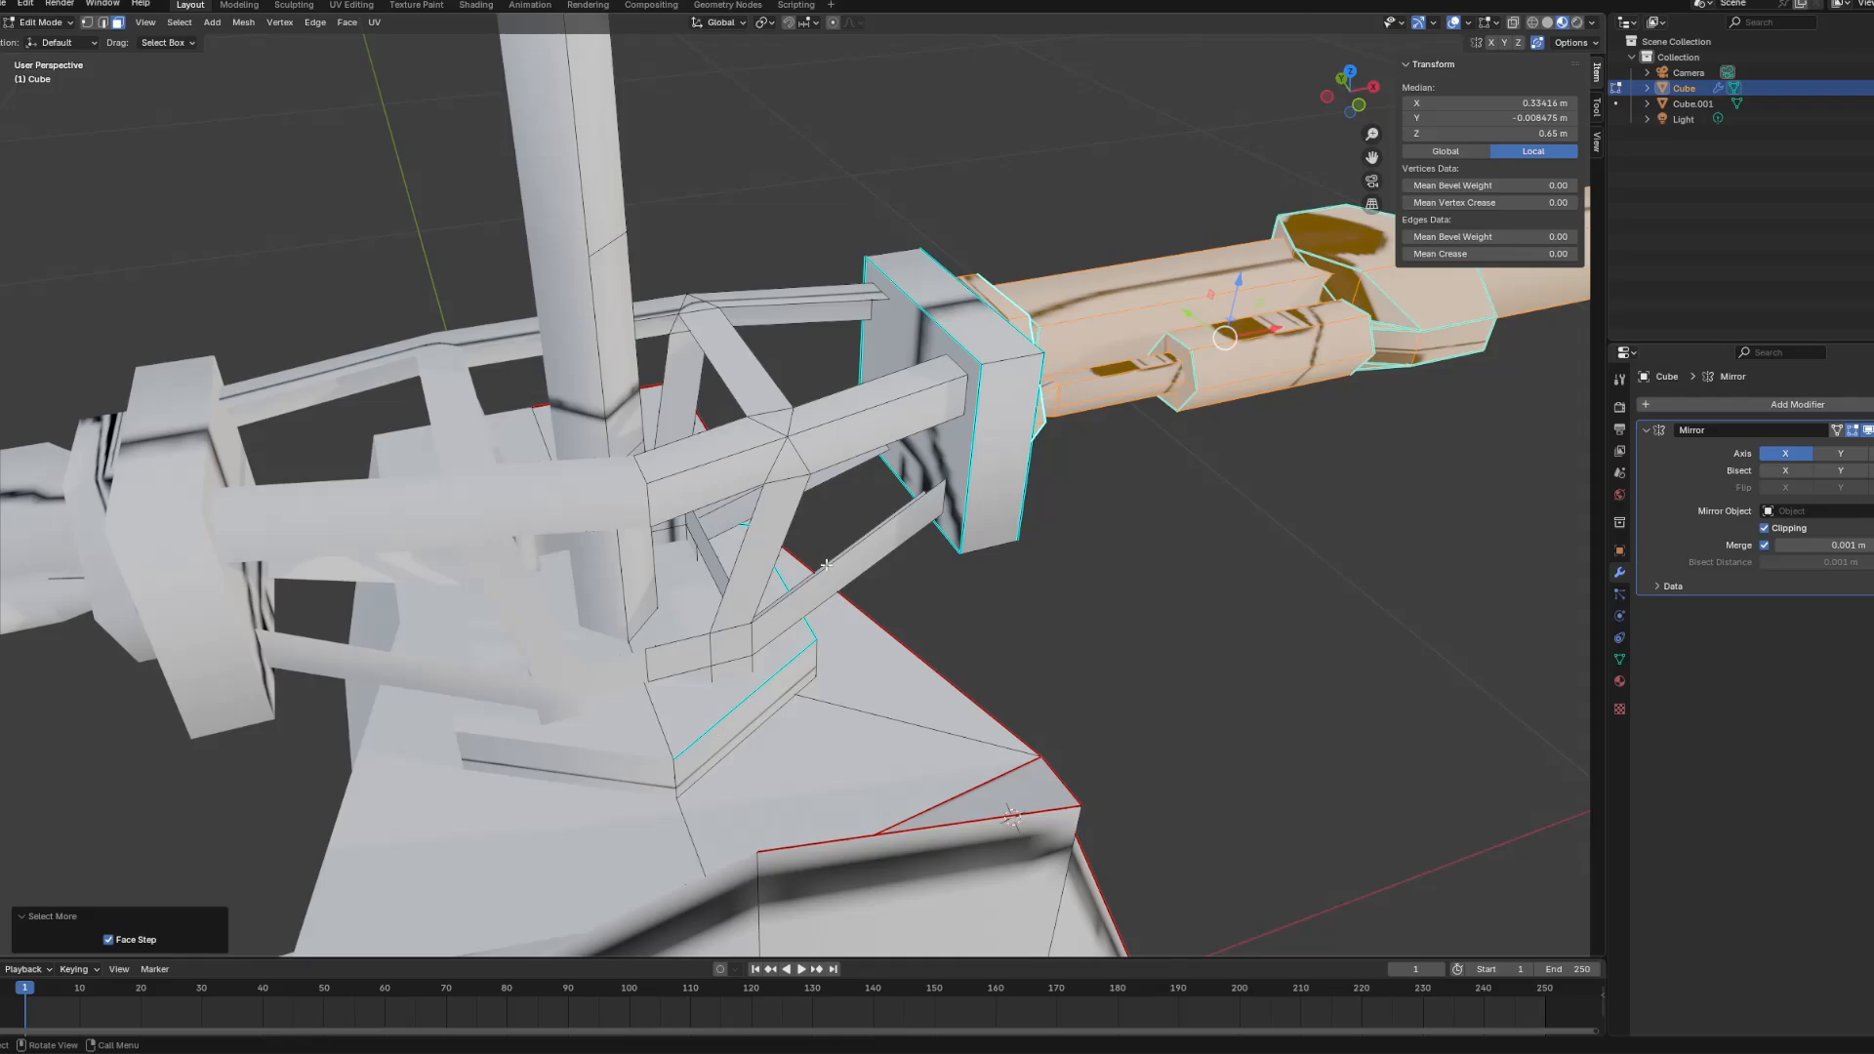
middle_click_drag(825, 565, 906, 563)
left_click(855, 681)
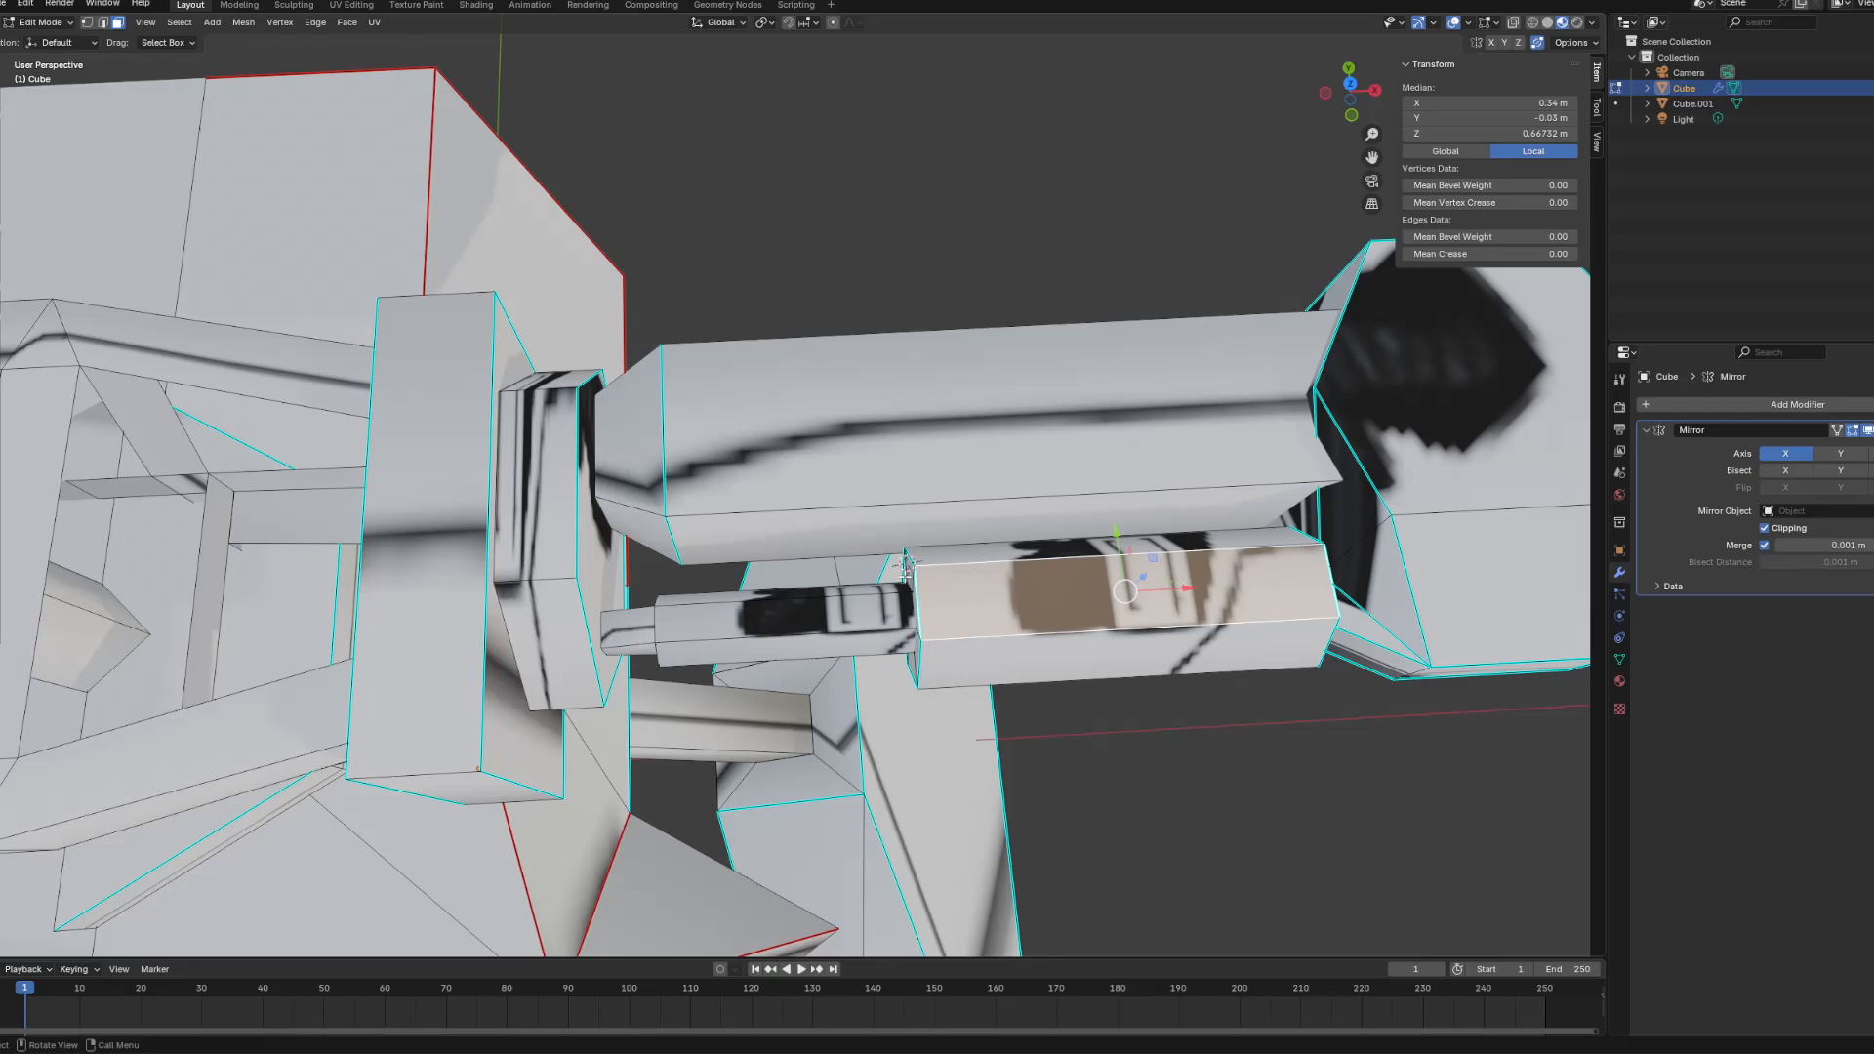
key("ctrl+KP_Add")
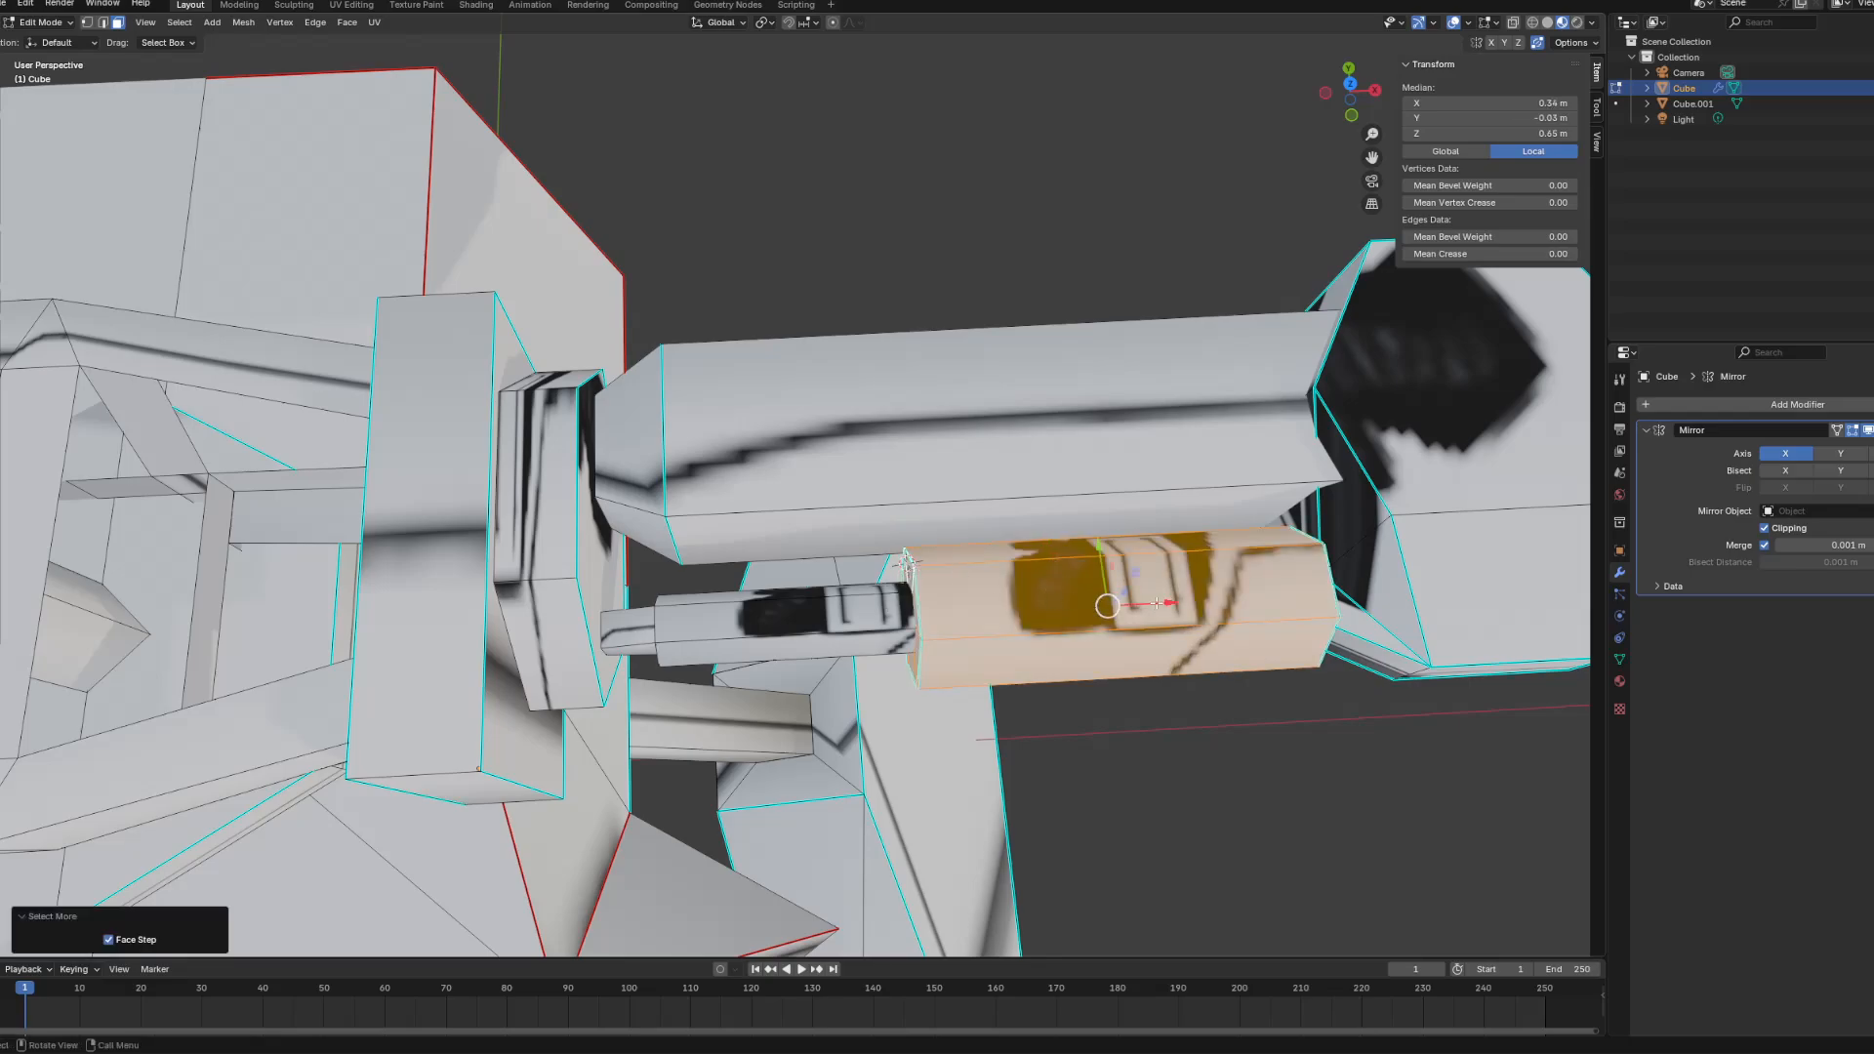
left_click_drag(1157, 602, 1064, 625)
key("ctrl+z")
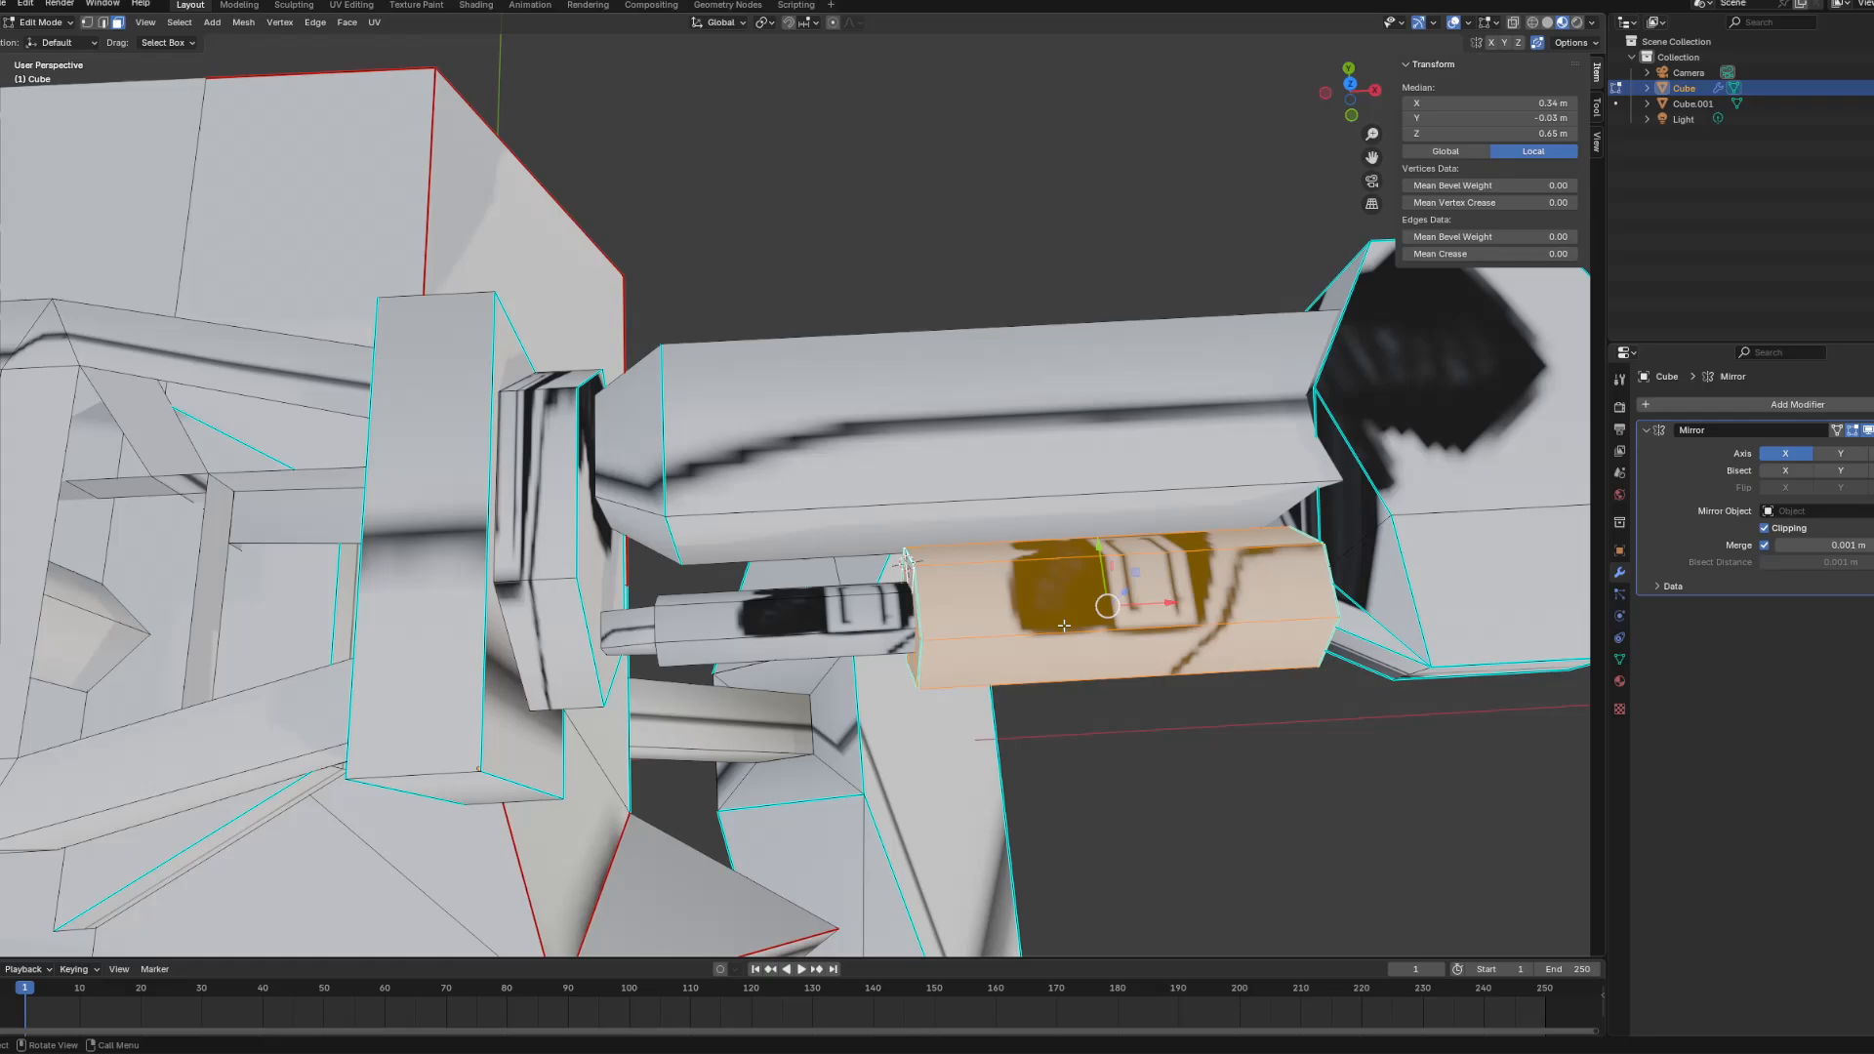
Step: Examine the arm pistons, shoulder joint, truss frame and the top of the head from several angles and up close
middle_click_drag(1064, 626, 1007, 610)
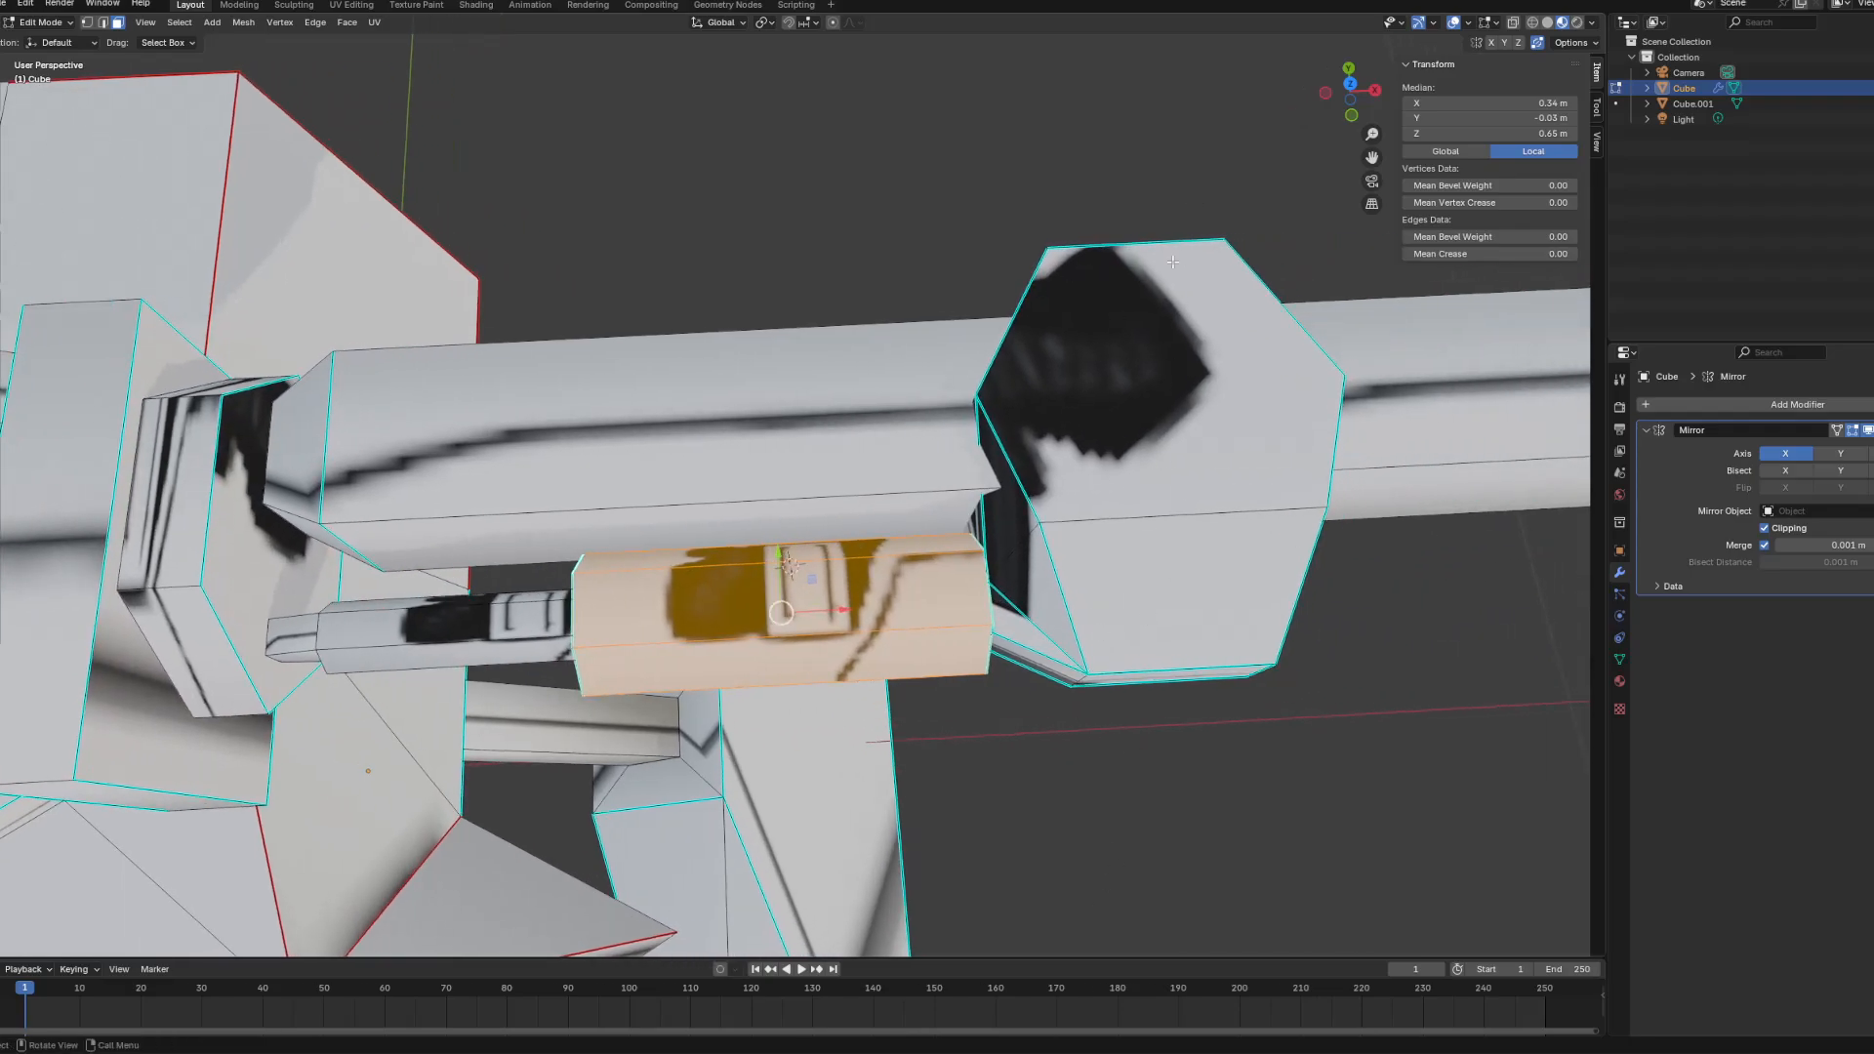
scroll(1138, 602, "down", 10)
middle_click_drag(883, 511, 927, 503)
scroll(884, 373, "up", 4)
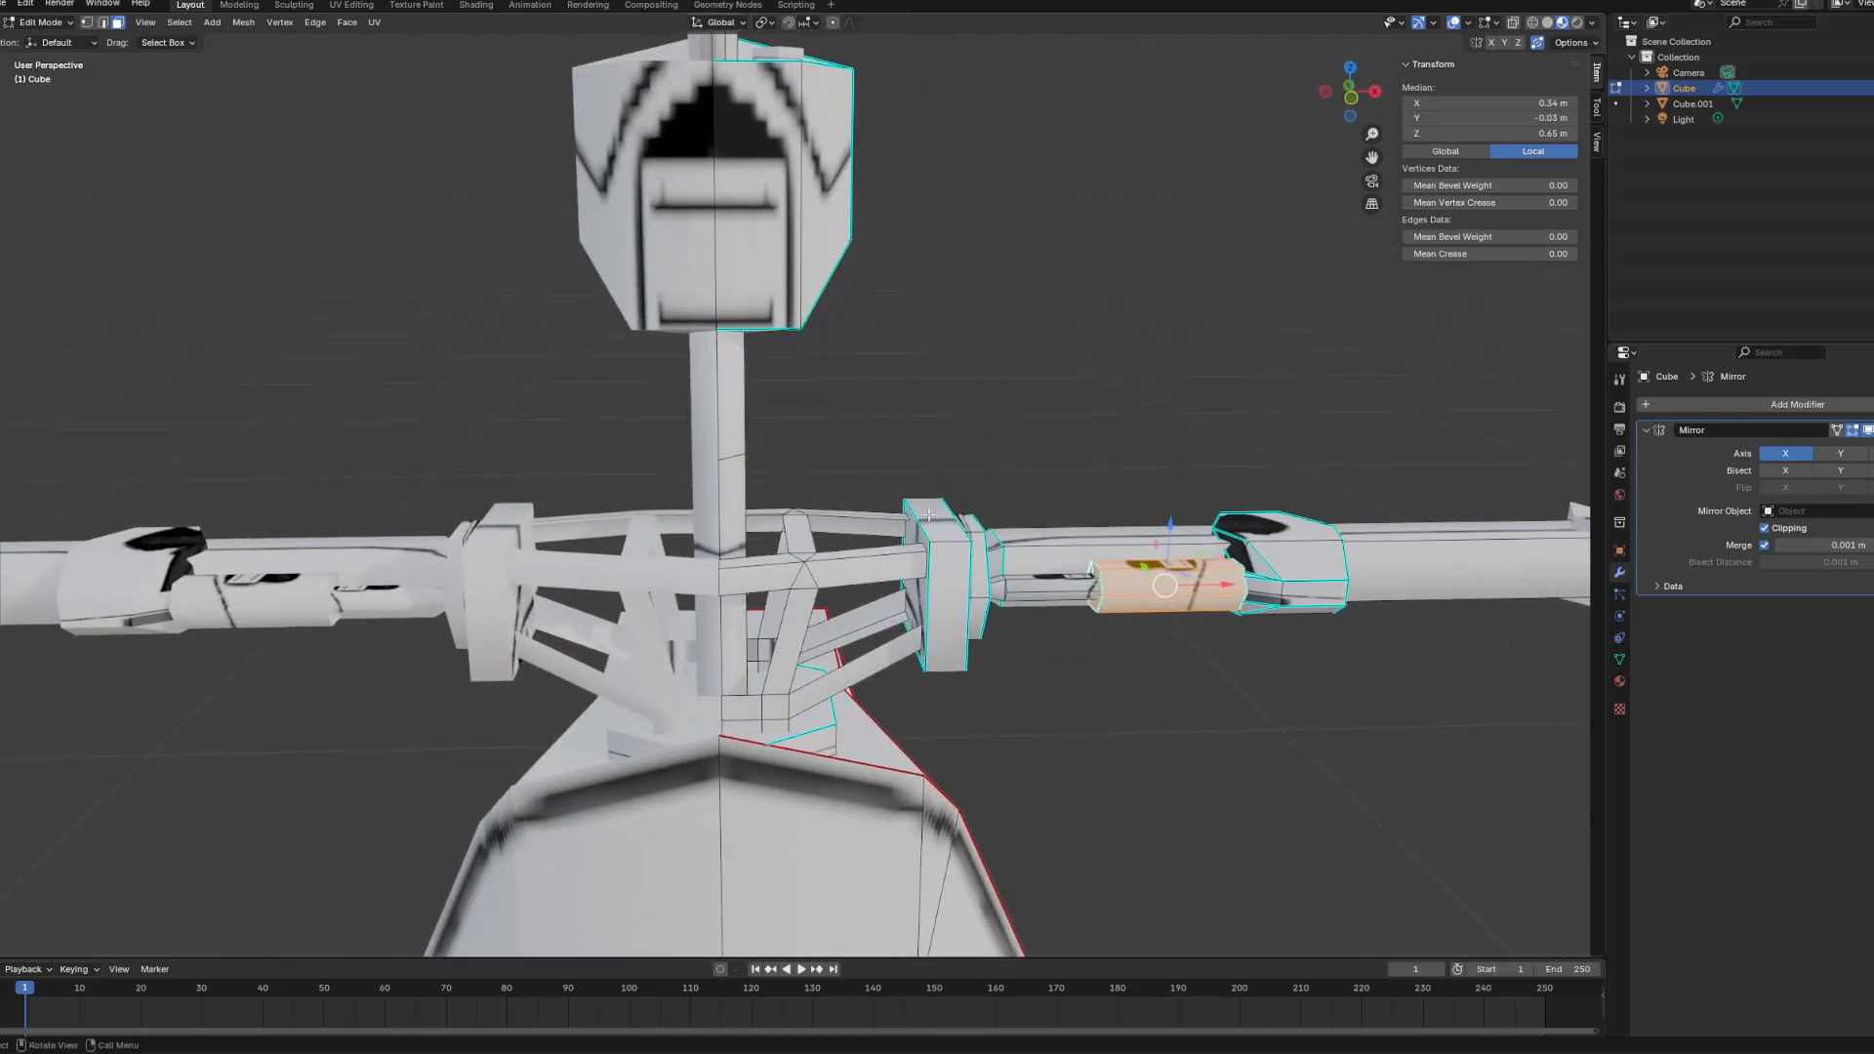
middle_click_drag(961, 657, 859, 673)
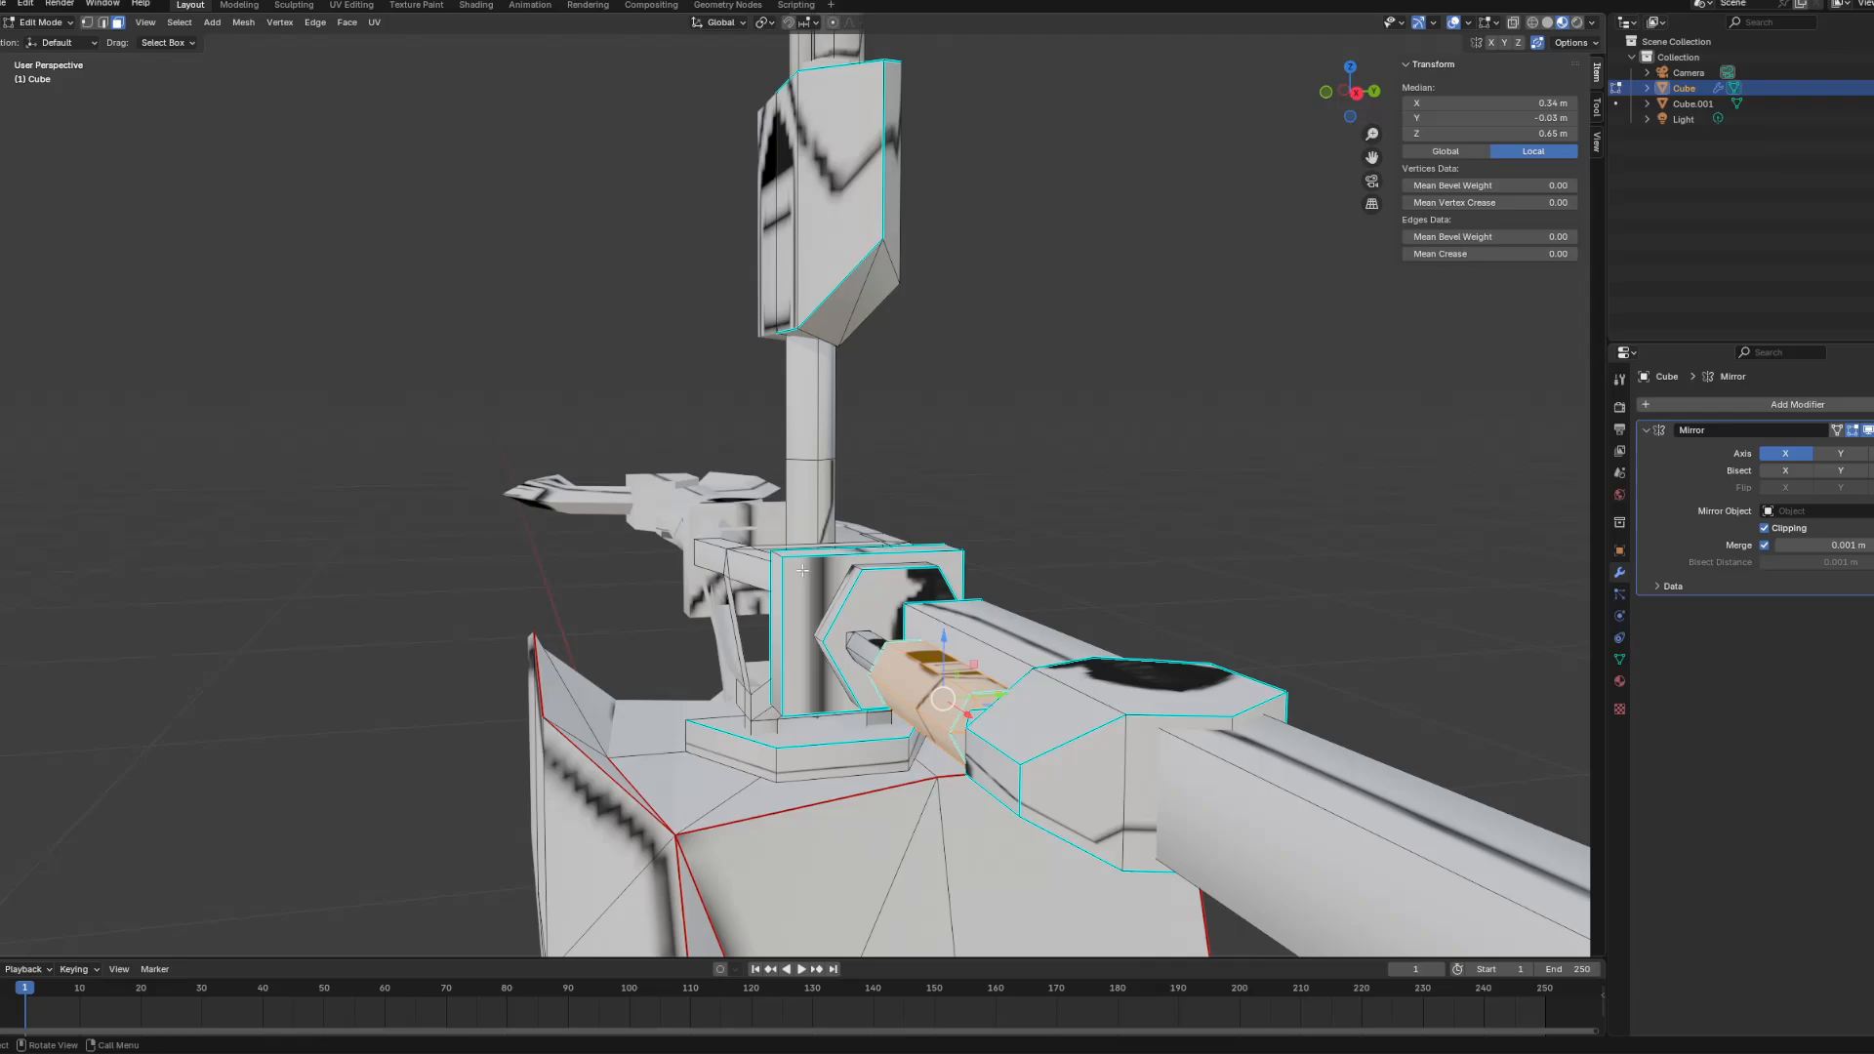
middle_click_drag(812, 573, 838, 648)
middle_click_drag(878, 548, 766, 563)
middle_click_drag(782, 566, 922, 430)
scroll(1027, 680, "up", 5)
scroll(971, 707, "up", 5)
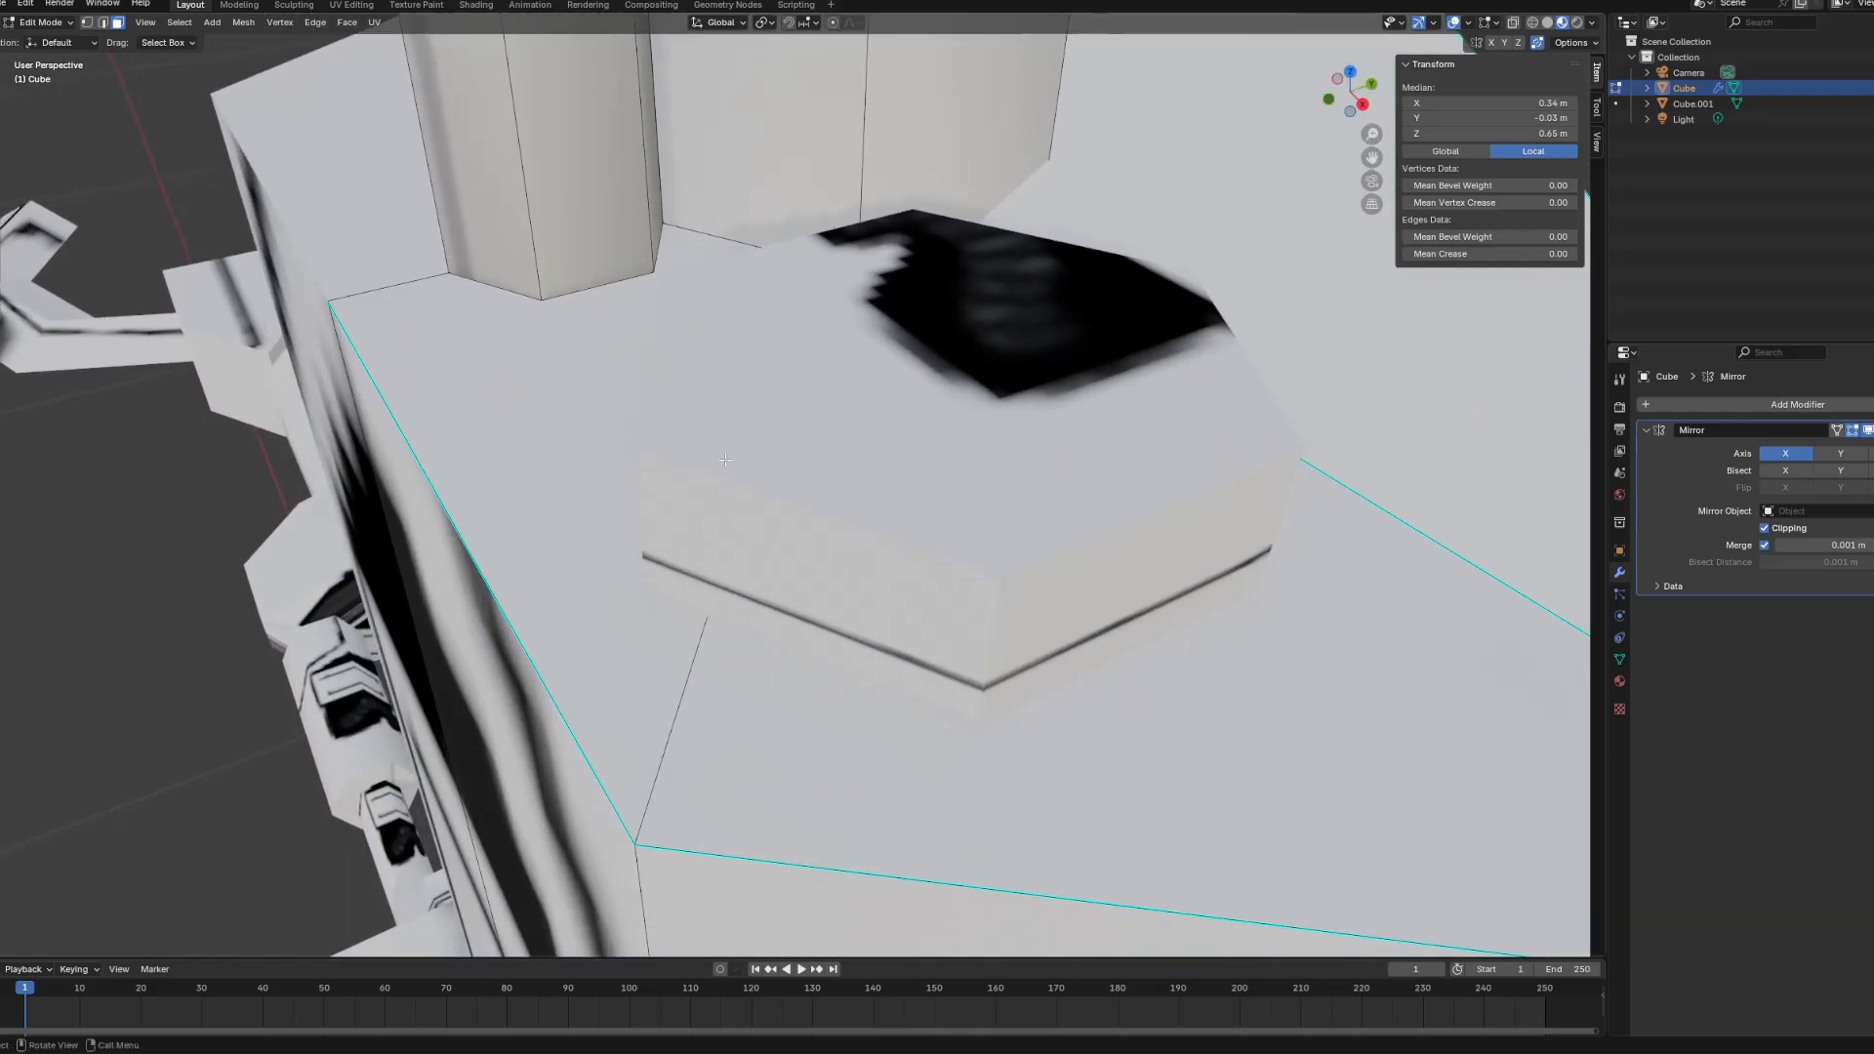
middle_click_drag(725, 459, 828, 650)
scroll(920, 541, "down", 5)
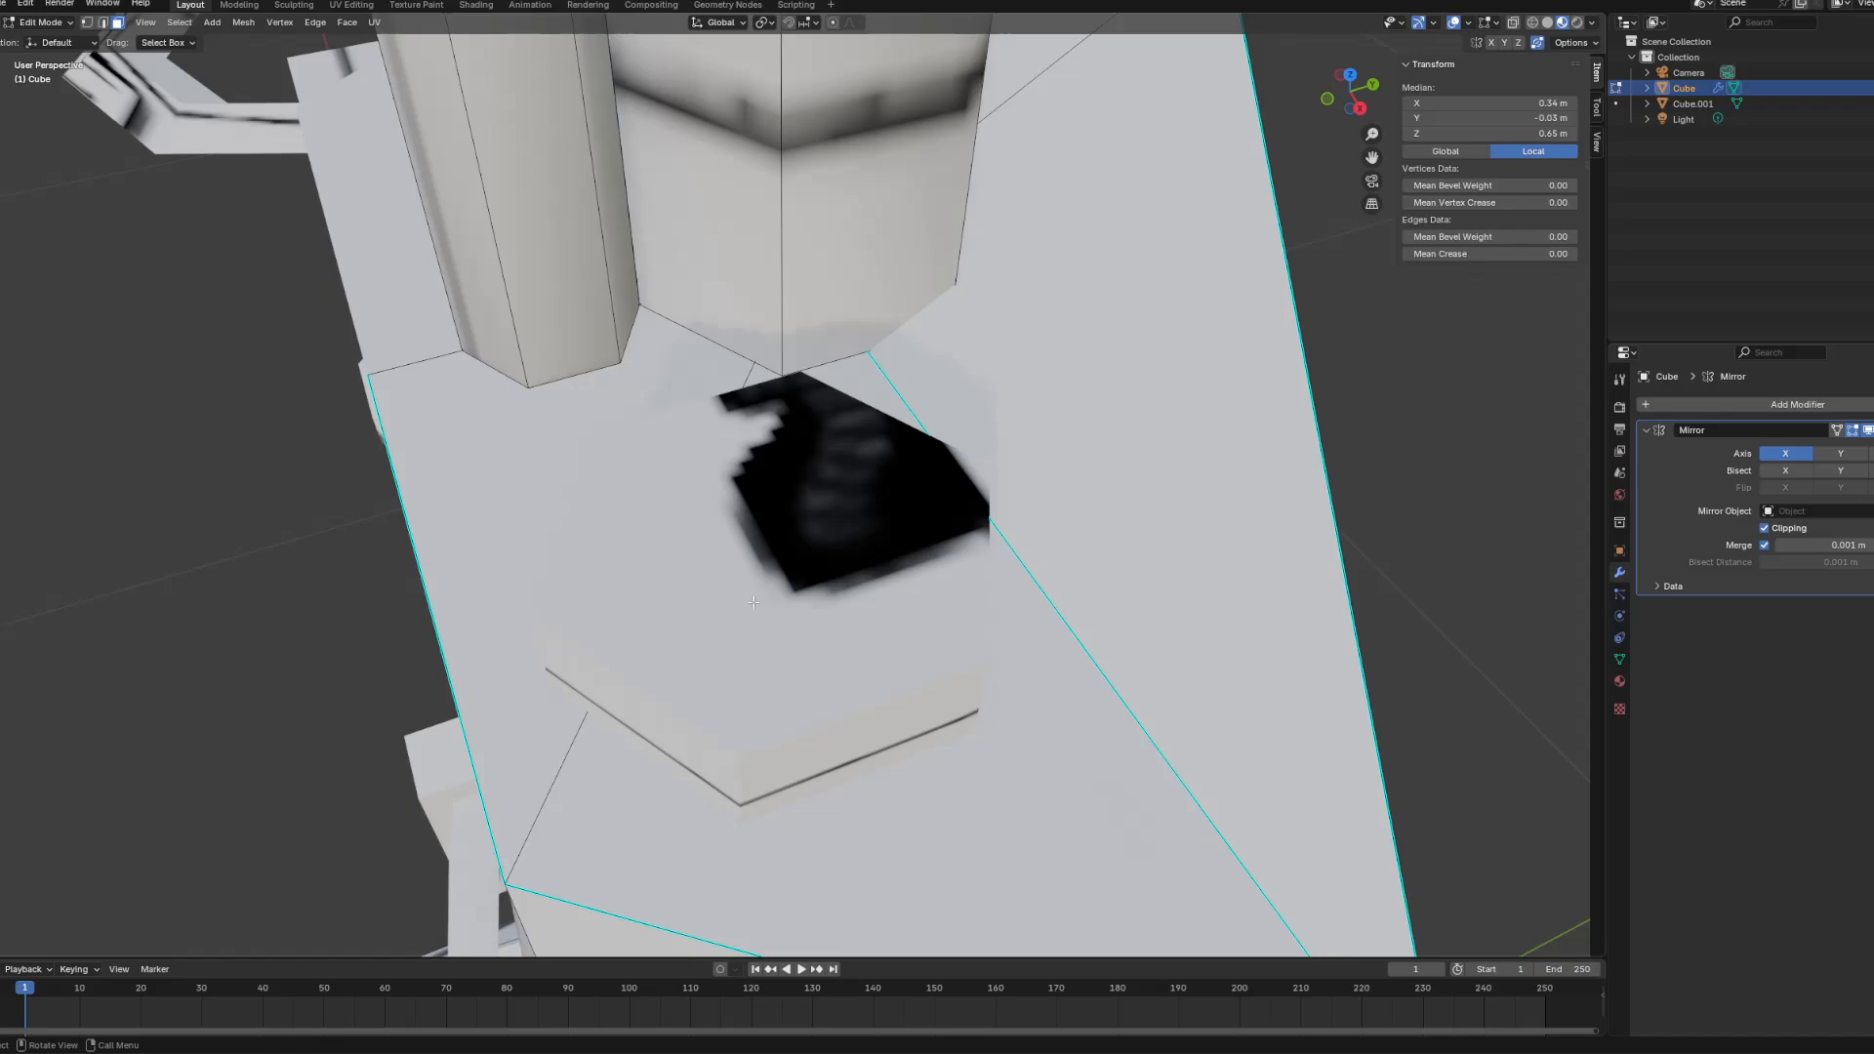
scroll(740, 642, "down", 11)
middle_click_drag(747, 675, 810, 535, "shift")
Step: Display the object's material settings and select the connected torso faces, growing the selection from one front face
left_click(1619, 683)
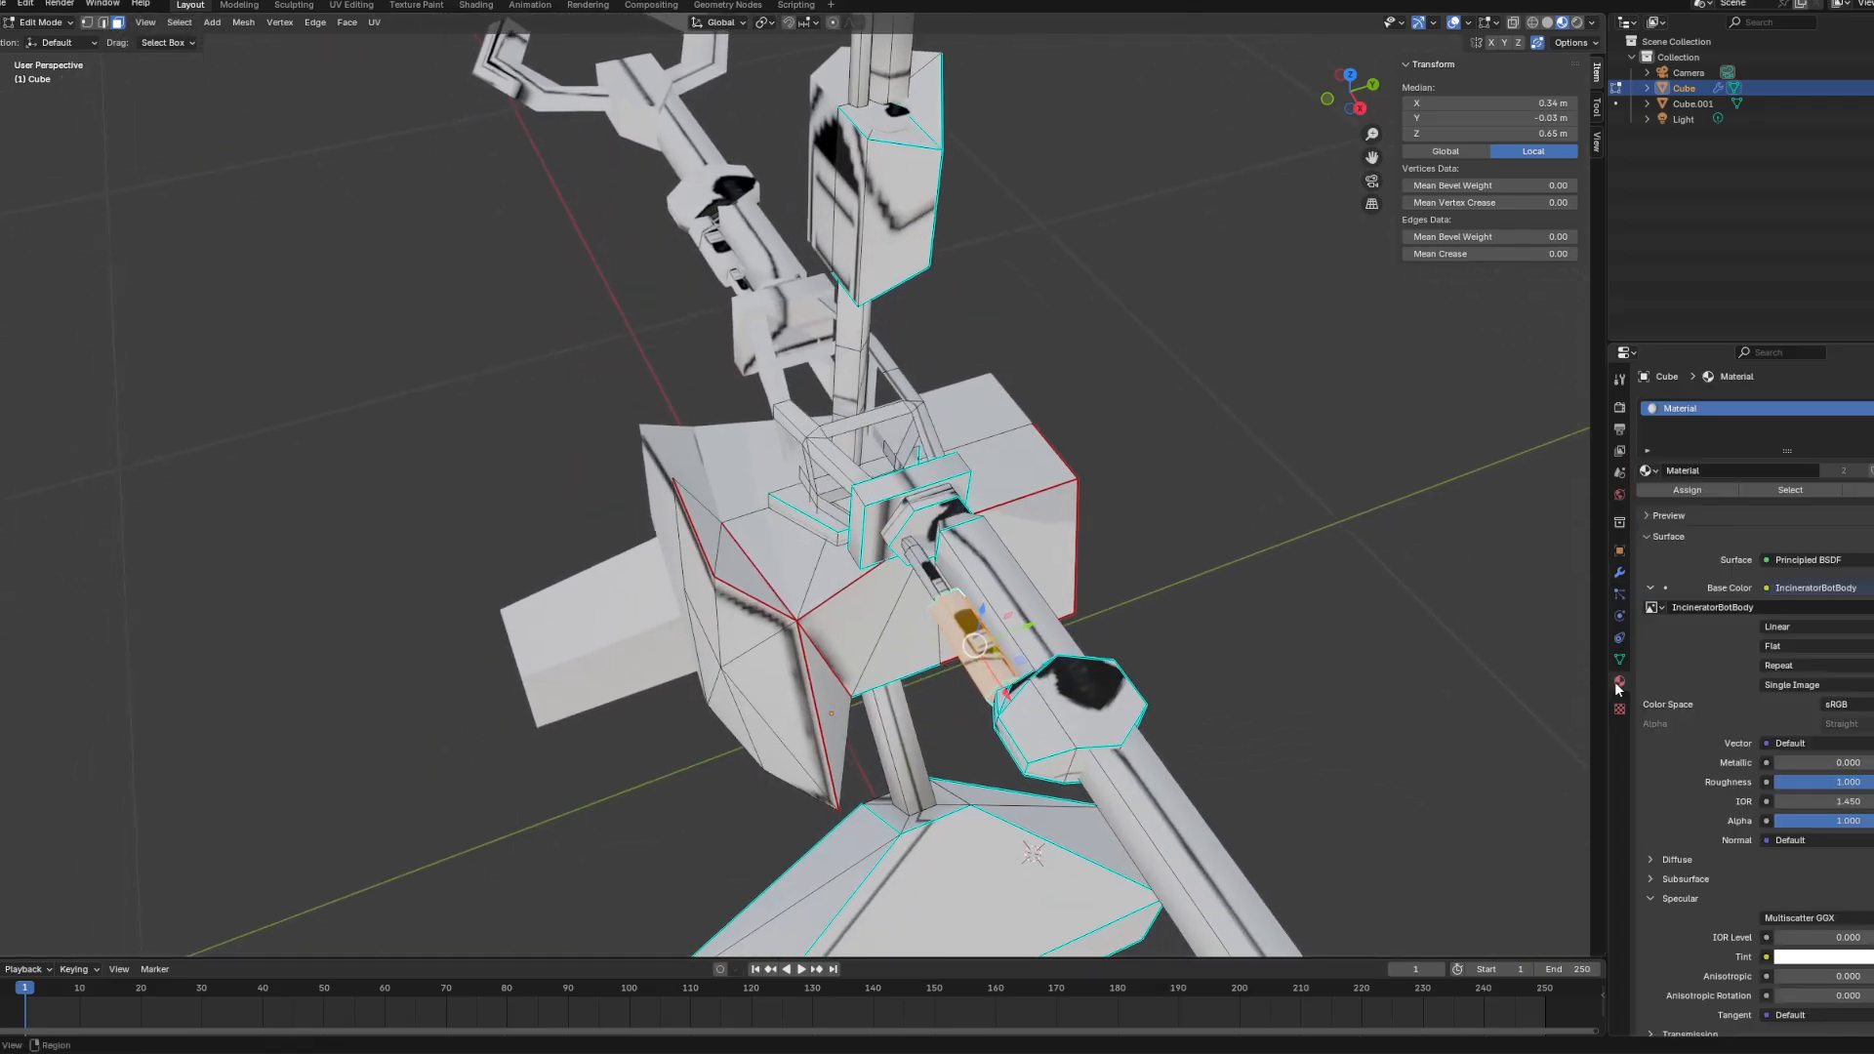
middle_click_drag(1448, 509, 773, 470)
left_click(765, 406)
key("ctrl+KP_Add")
key("ctrl+KP_Add")
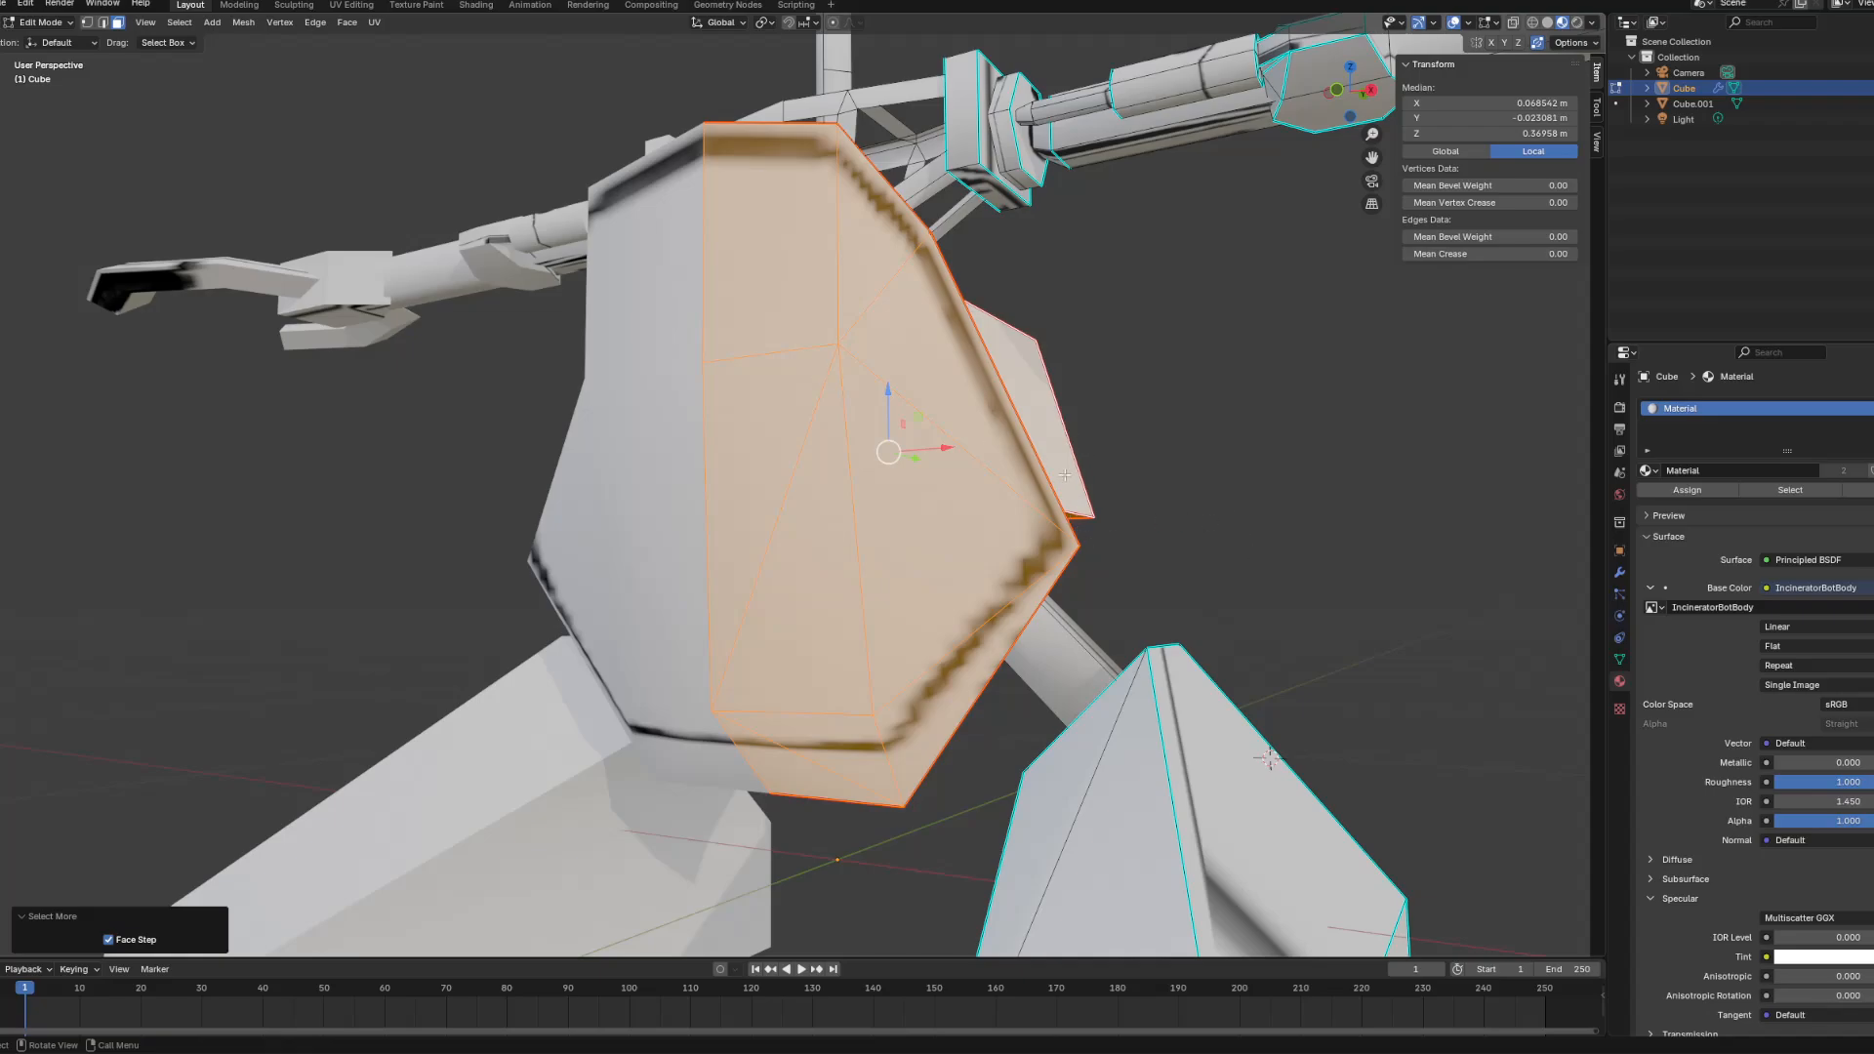
middle_click_drag(1152, 455, 1252, 498)
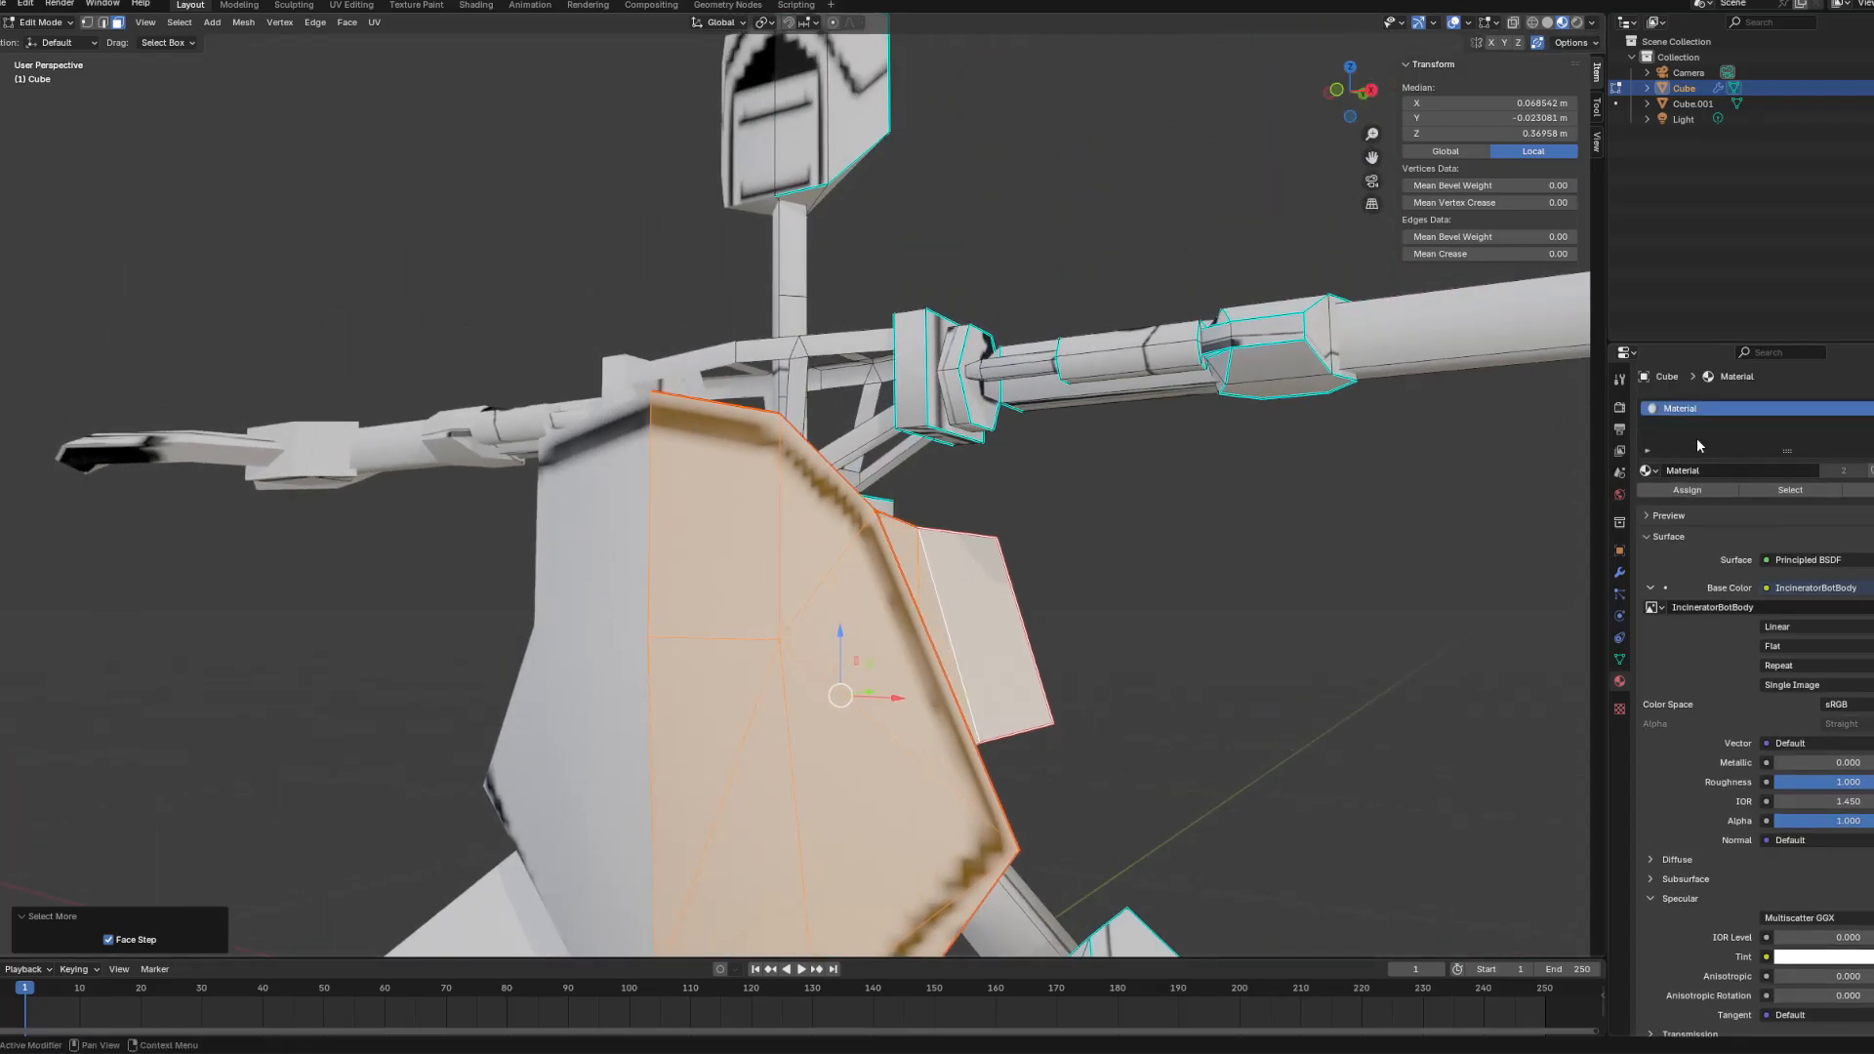
middle_click_drag(1146, 494, 1147, 405)
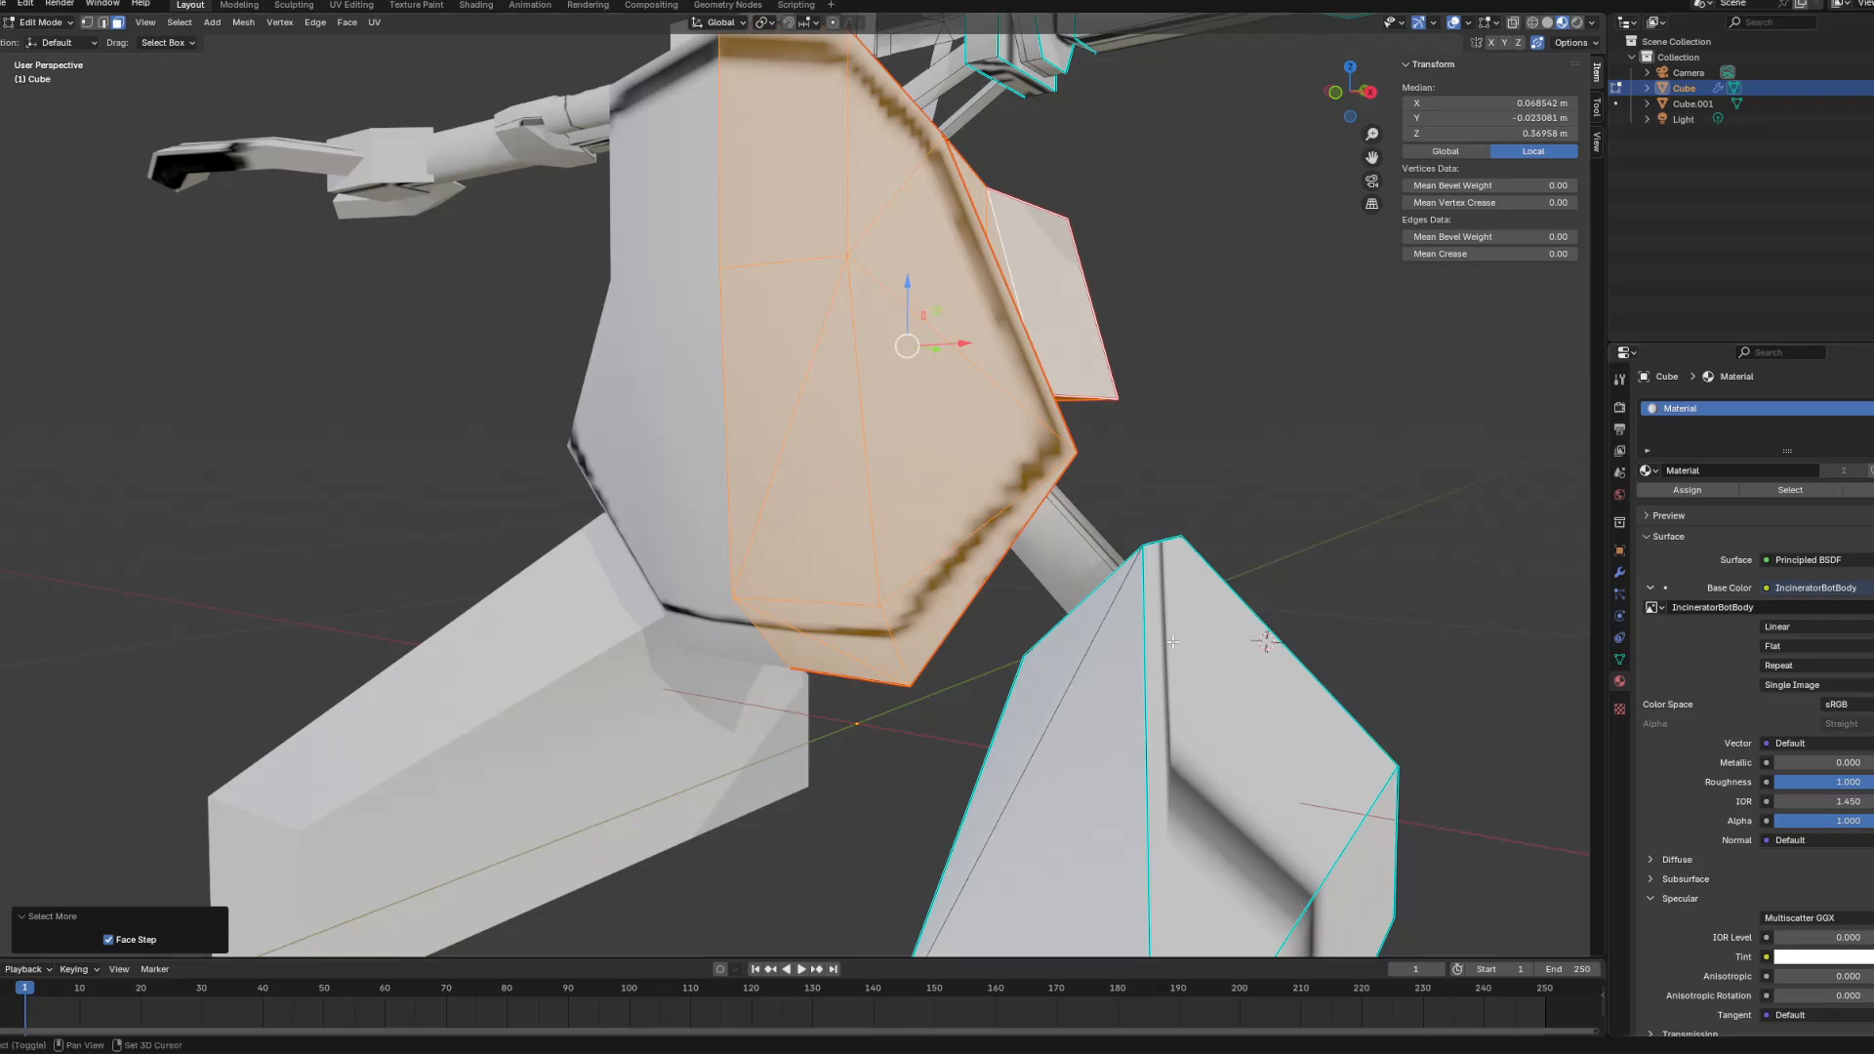
middle_click_drag(1172, 642, 985, 408, "shift")
middle_click_drag(941, 216, 912, 640, "shift")
middle_click_drag(972, 277, 793, 383, "shift")
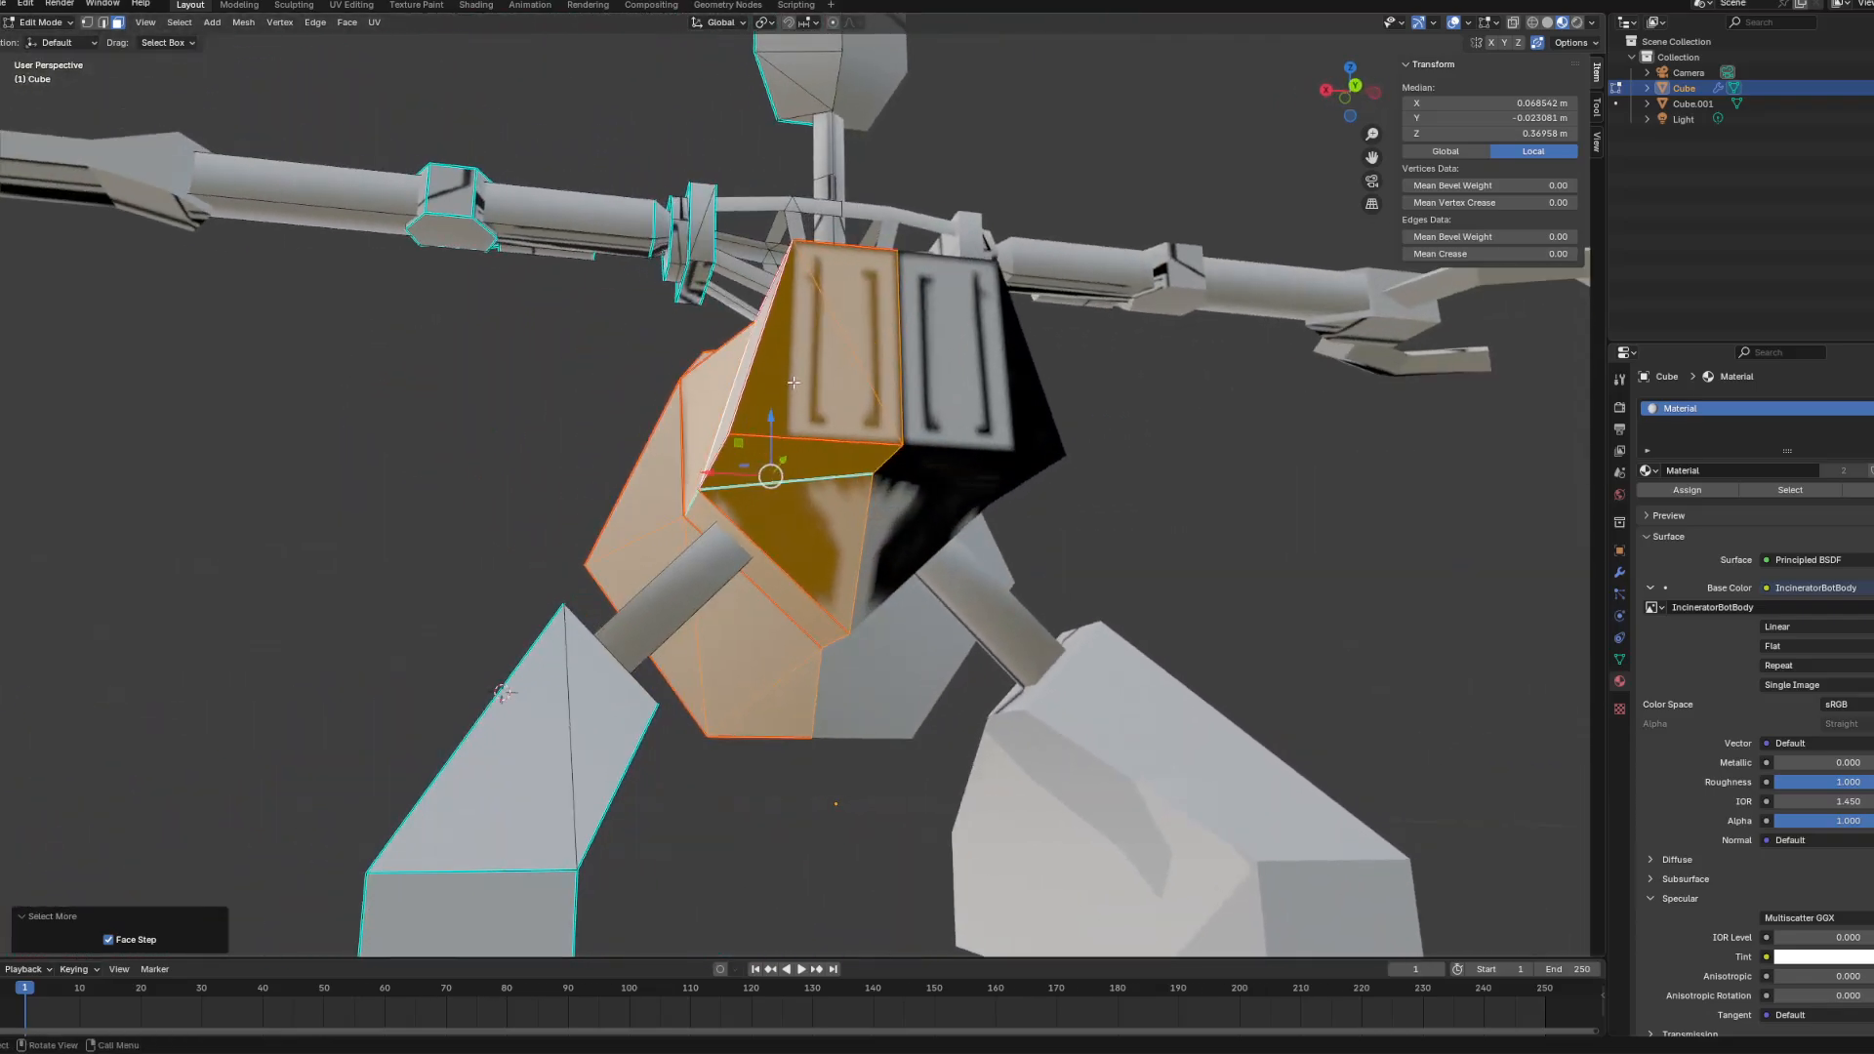
Step: Compare the torso's rear and underside in Solid, Rendered and Material Preview shading
left_click(1549, 24)
left_click(1563, 22)
middle_click_drag(976, 440, 1021, 469)
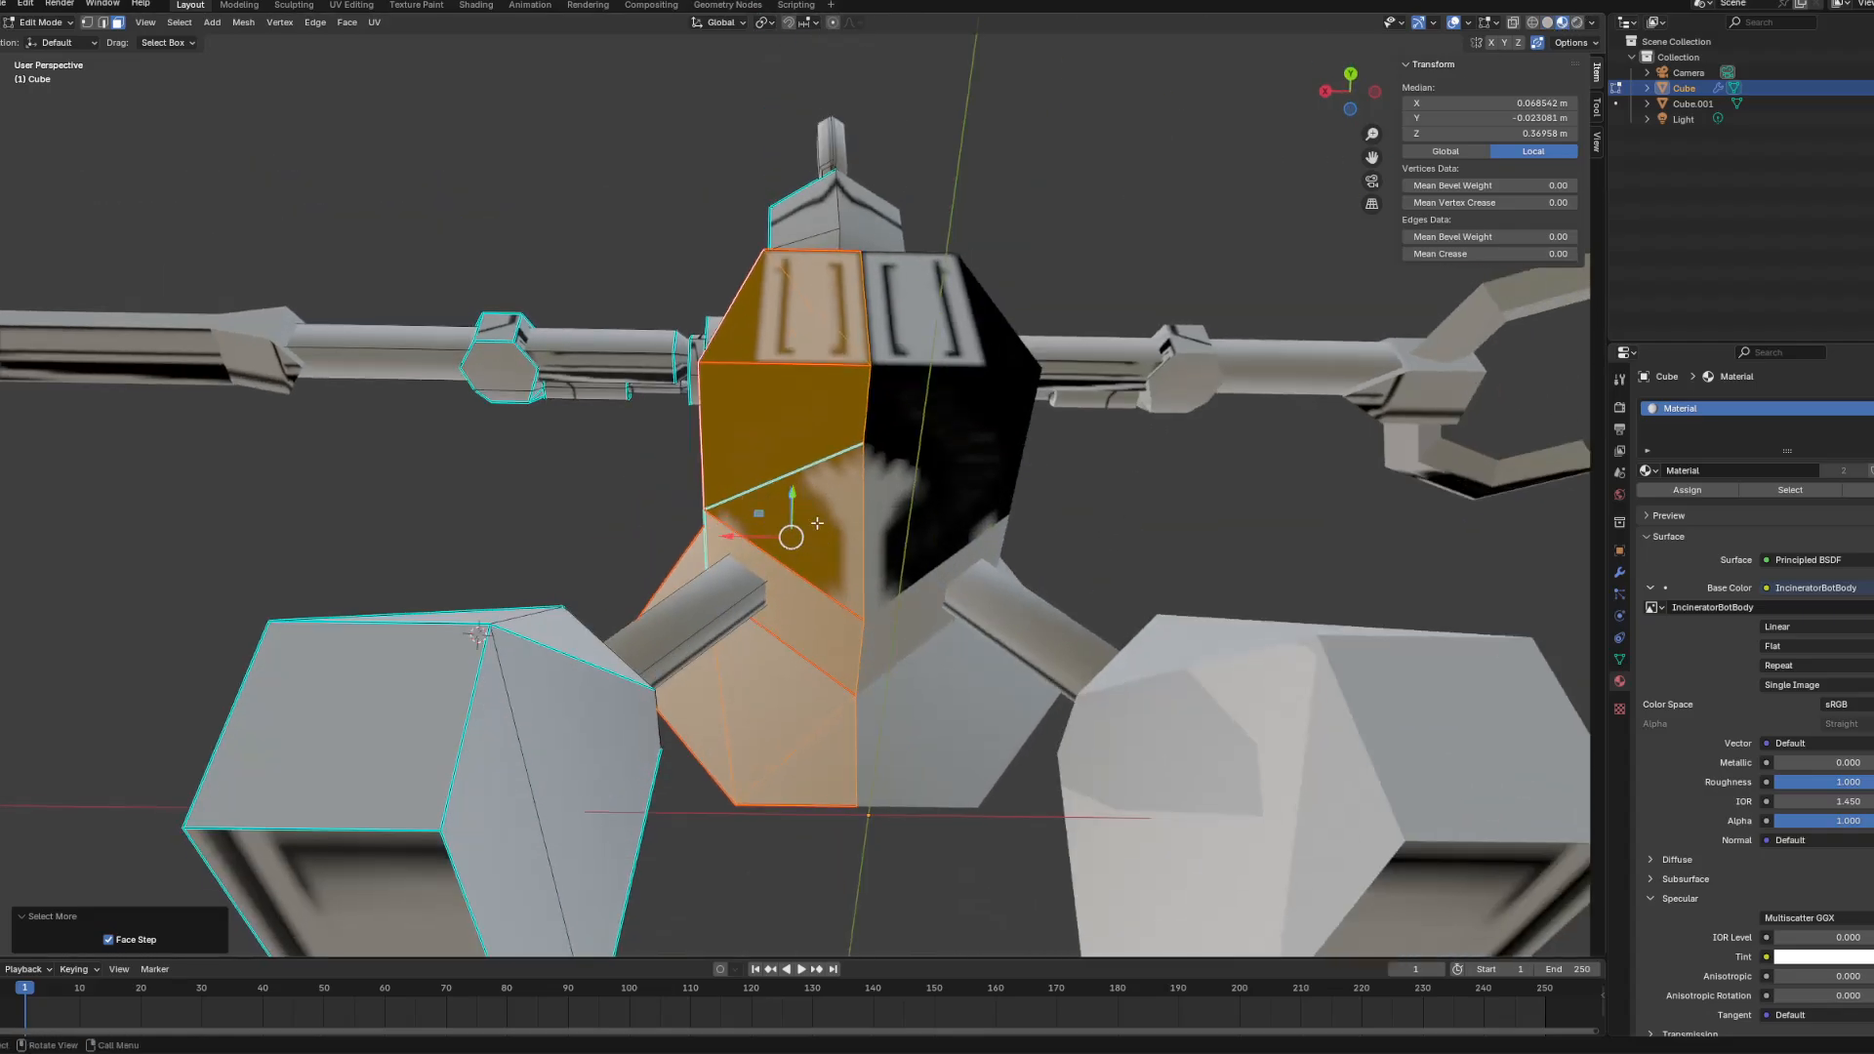
scroll(817, 524, "up", 2)
middle_click_drag(817, 523, 817, 568)
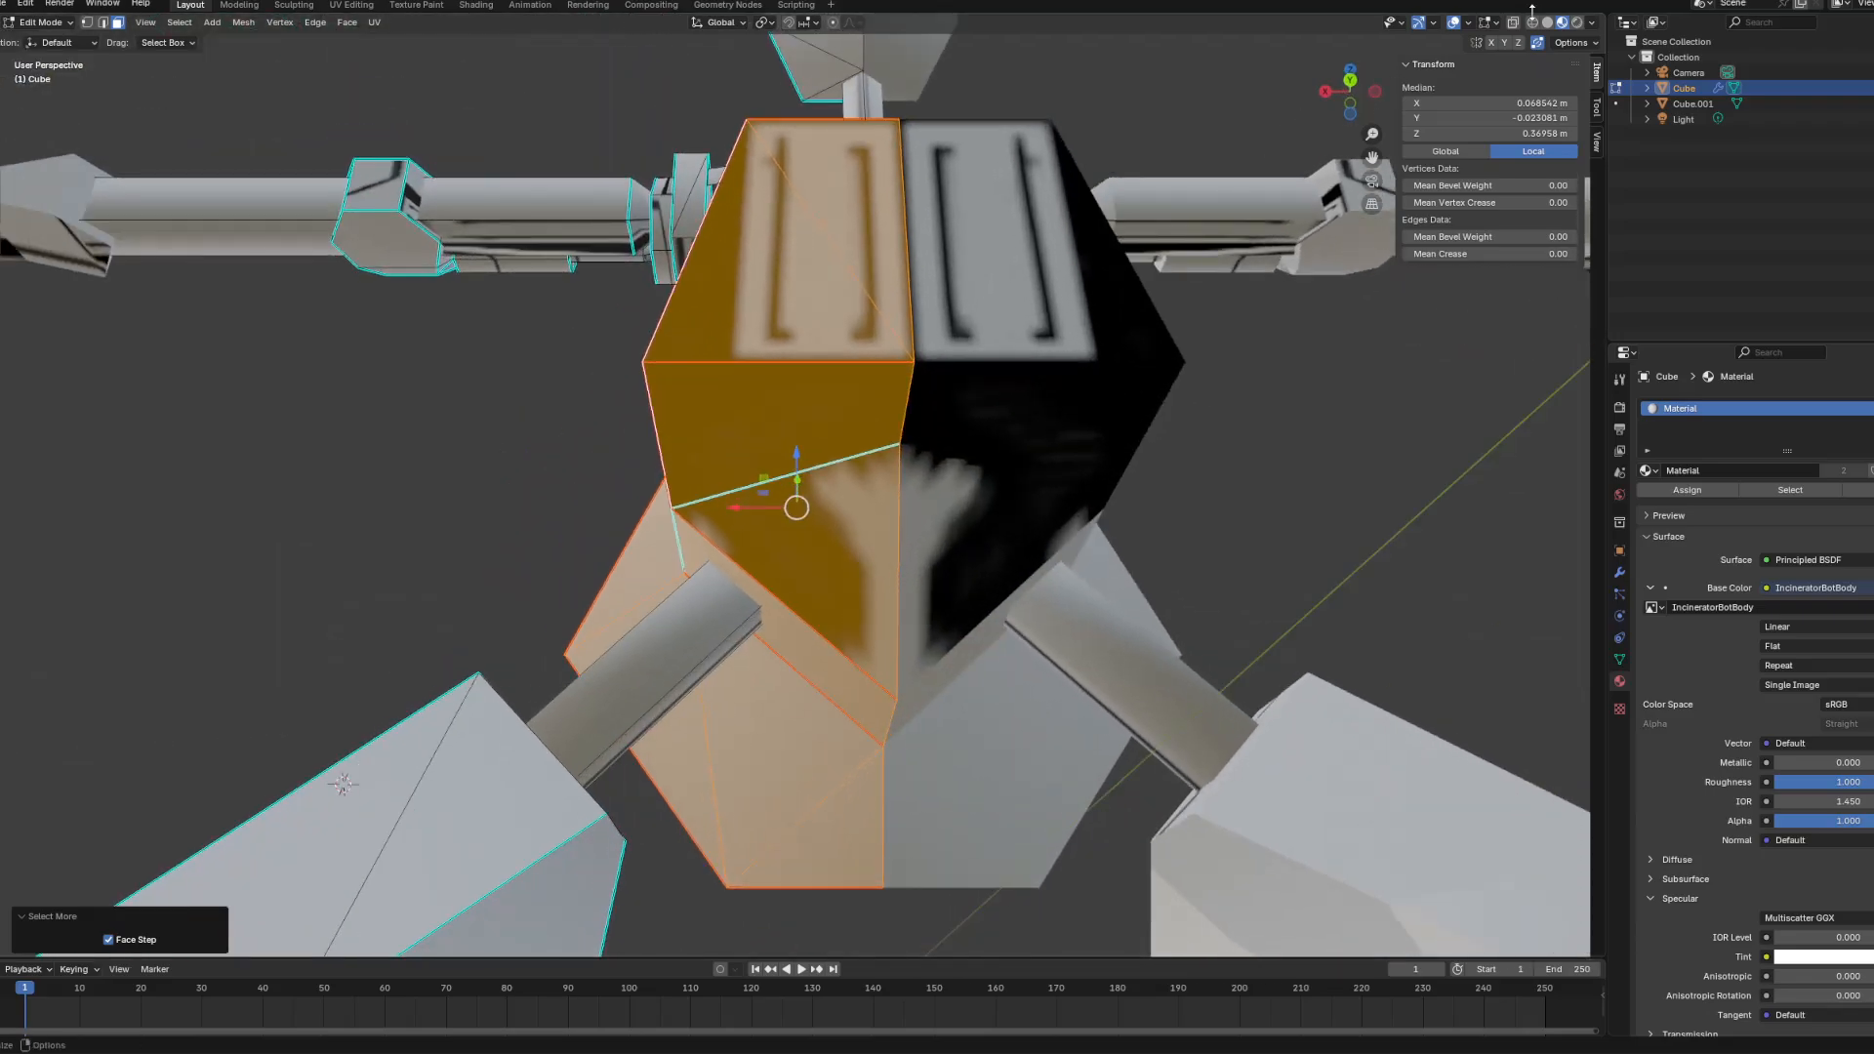
left_click(1573, 24)
left_click(1562, 24)
Step: Switch to the UV Editing workspace and display the model in Rendered shading
left_click(357, 6)
middle_click_drag(937, 439, 1151, 420)
scroll(1166, 488, "up", 5)
scroll(1591, 25, "down", 2)
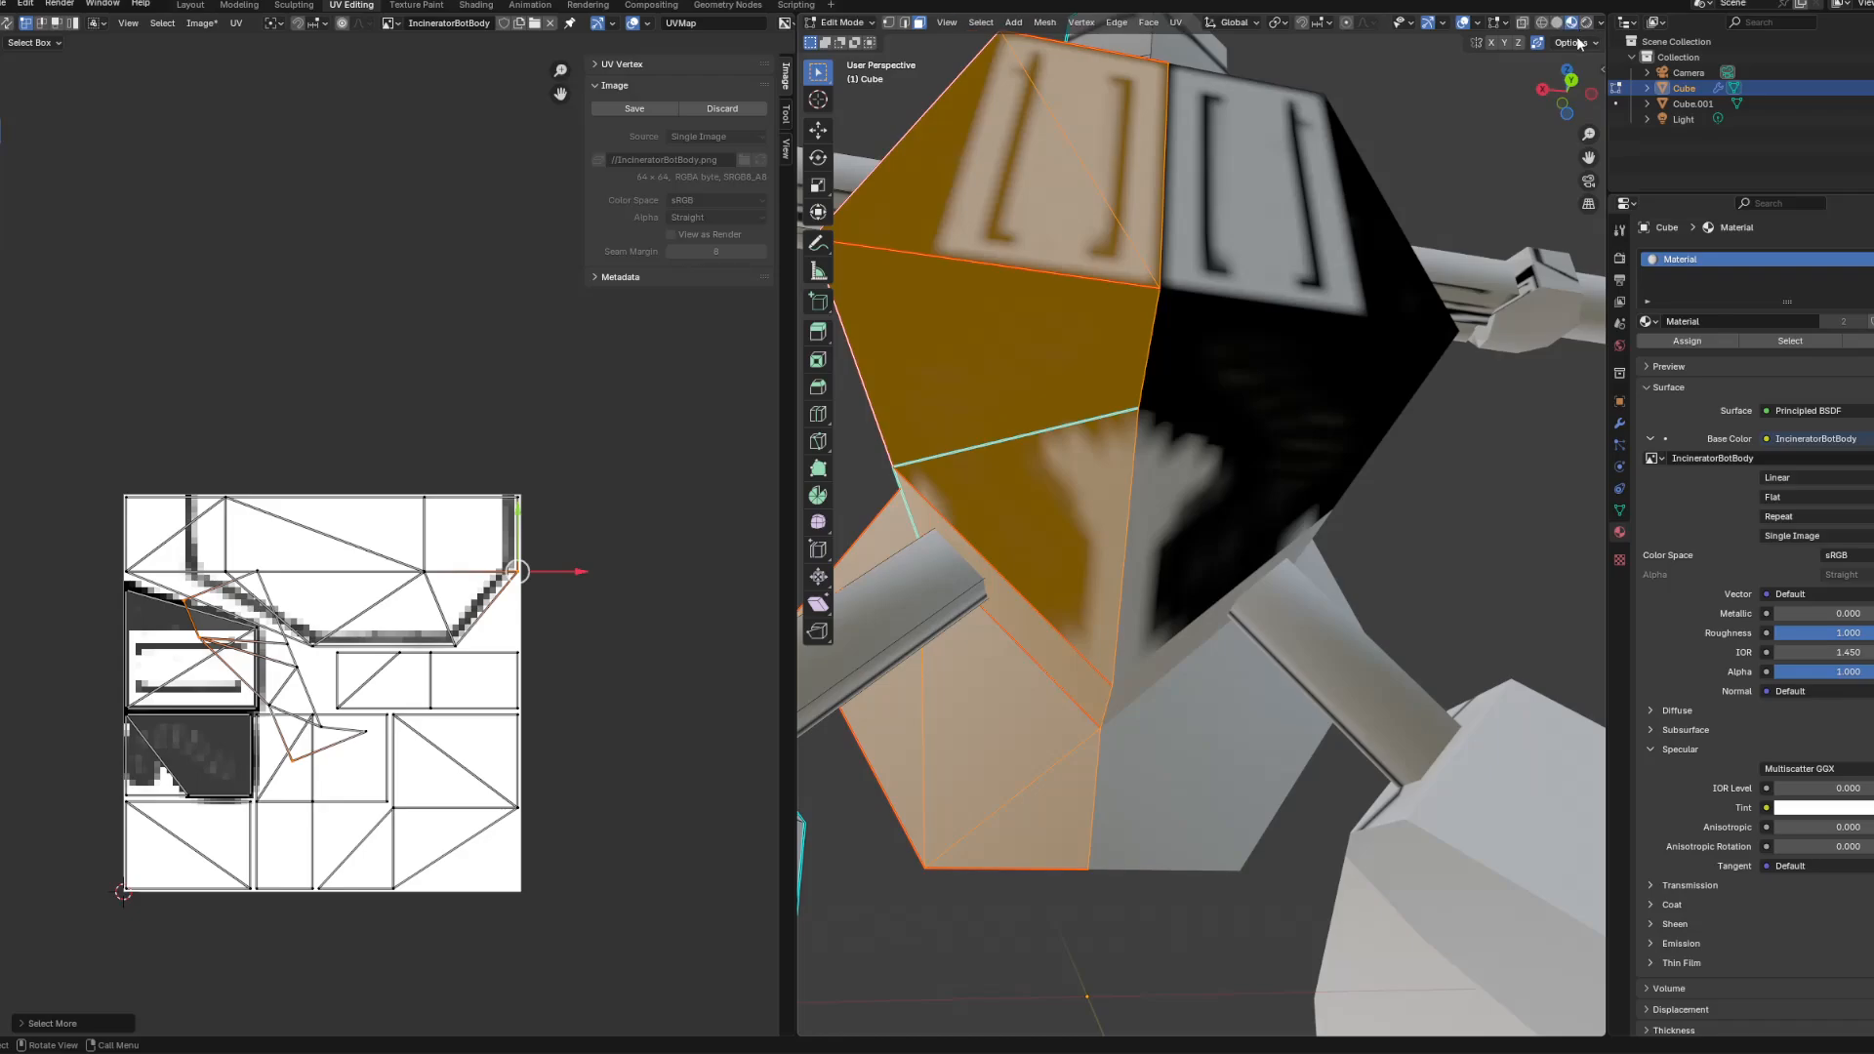
left_click(1586, 23)
left_click(1572, 23)
left_click(1561, 44)
left_click(1586, 23)
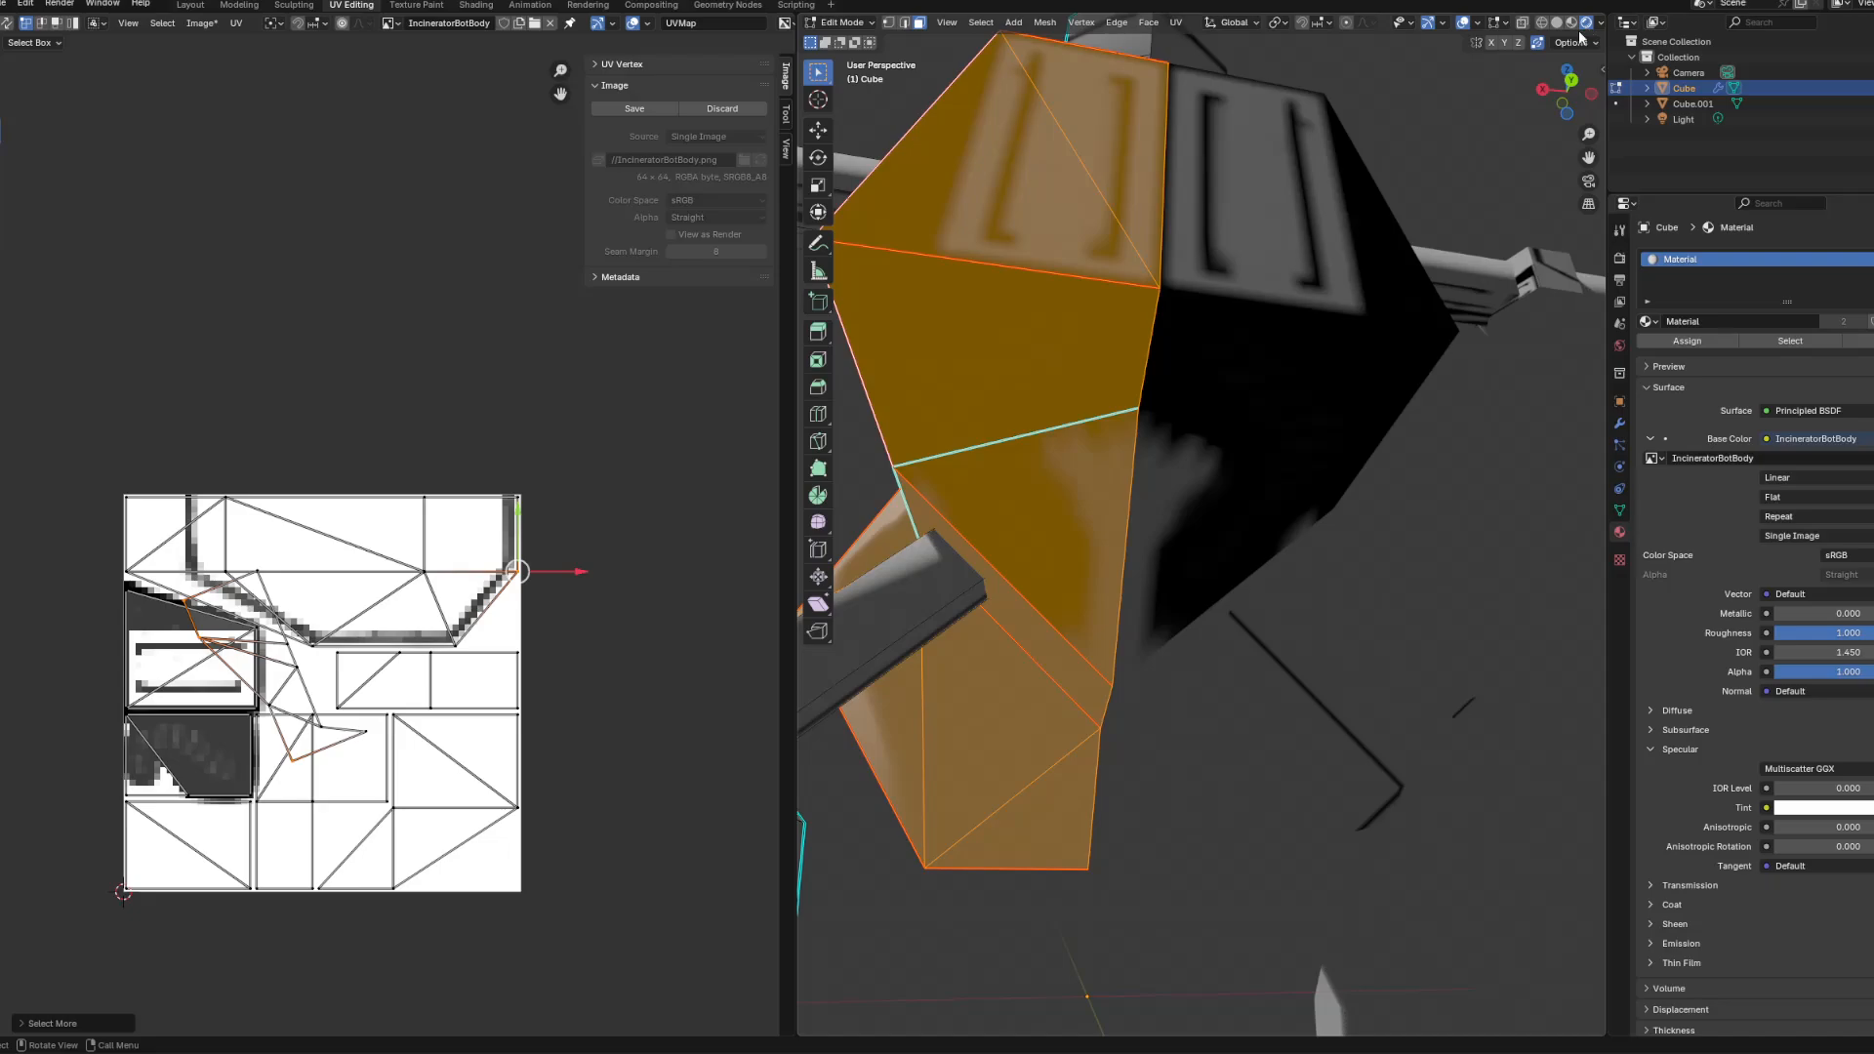
scroll(1576, 26, "down", 1)
Step: Try Rendered shading with Scene World off and with Scene Lights toggled, then restore both settings
left_click(1592, 28)
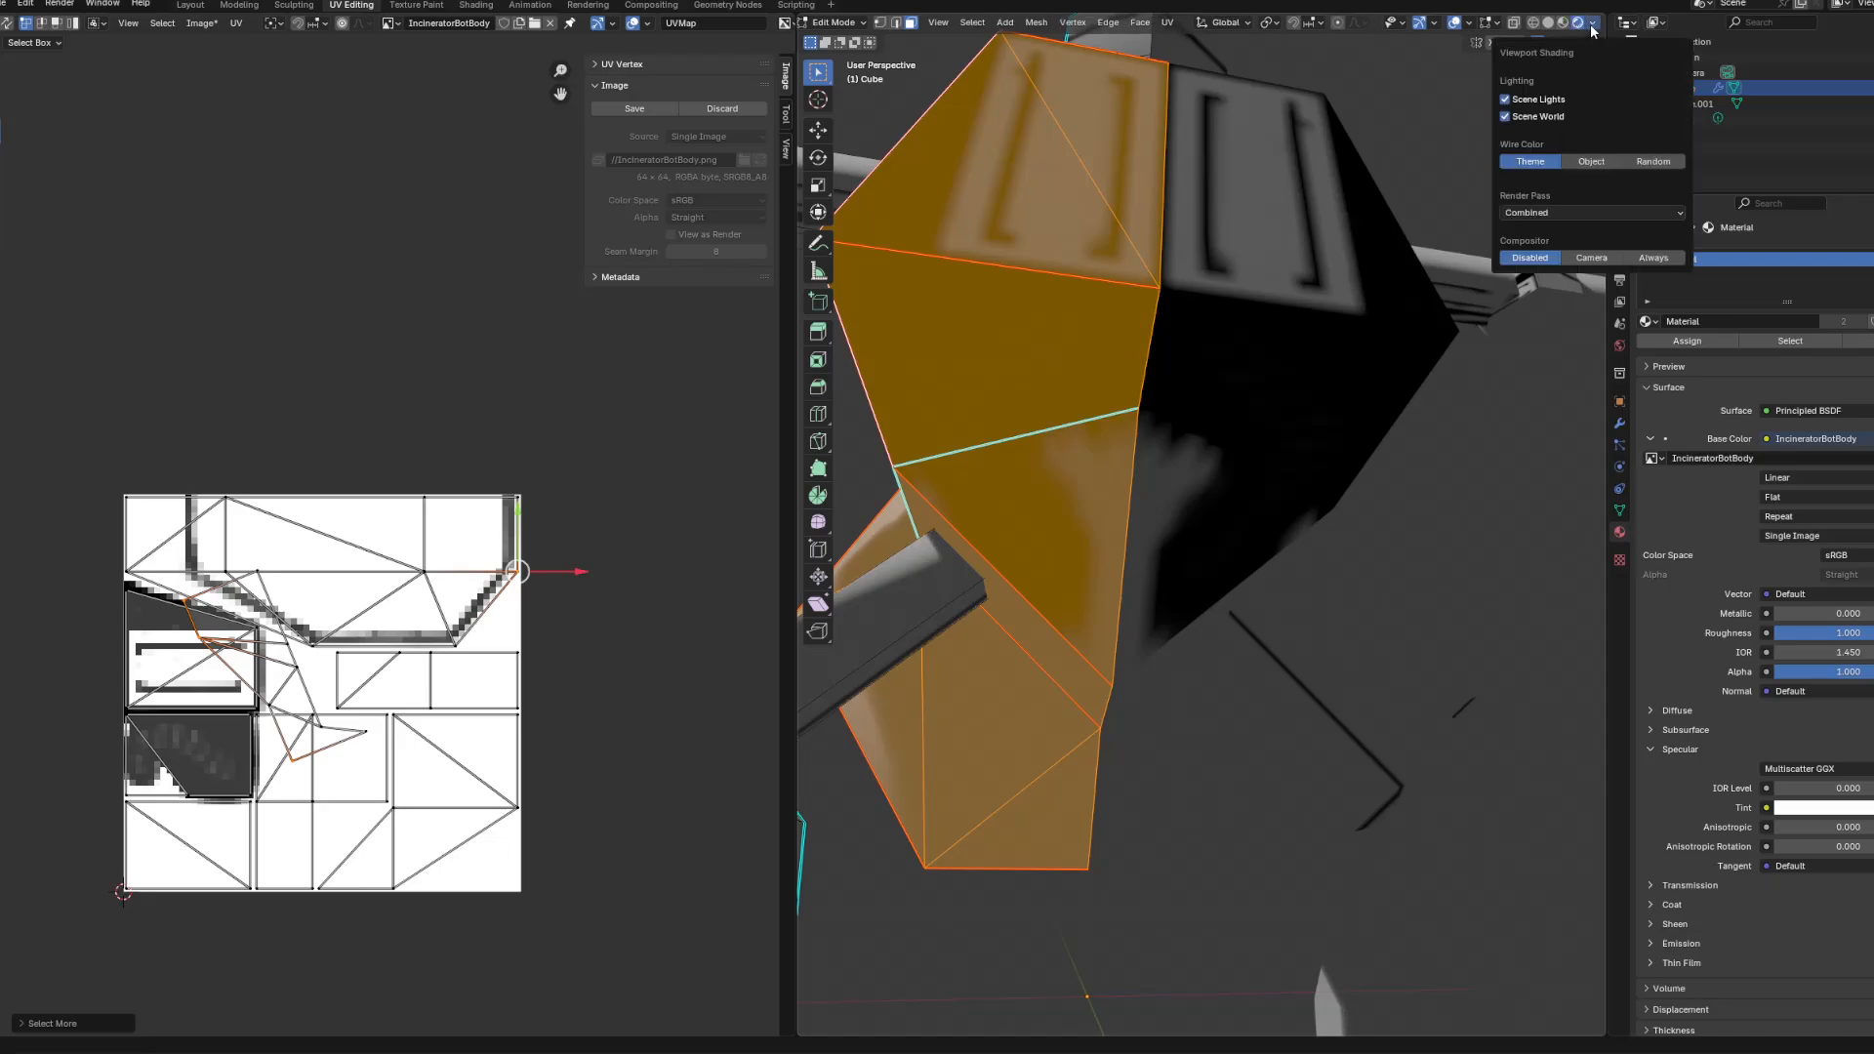
left_click(1506, 116)
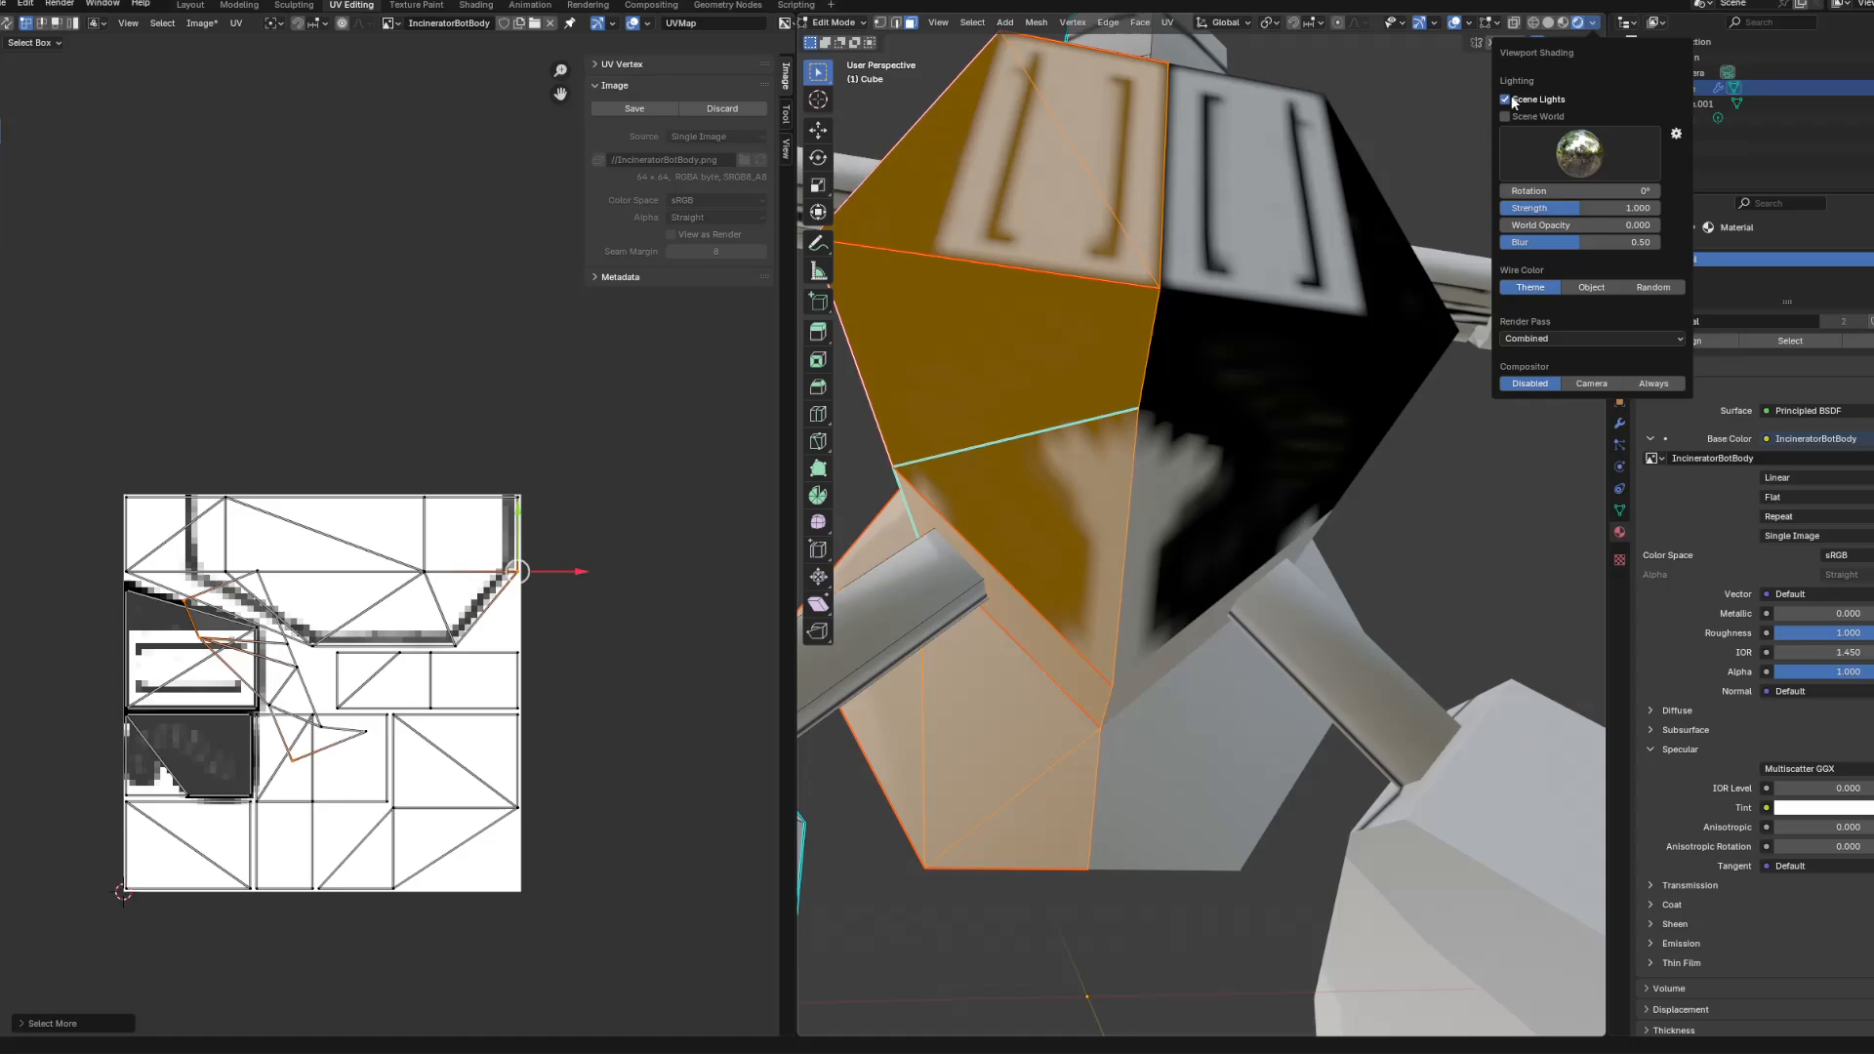
left_click(1510, 99)
left_click(1510, 99)
mouse_move(1298, 363)
middle_mouse_down()
mouse_move(1283, 247)
mouse_move(1547, 98)
middle_mouse_up()
left_click(1592, 24)
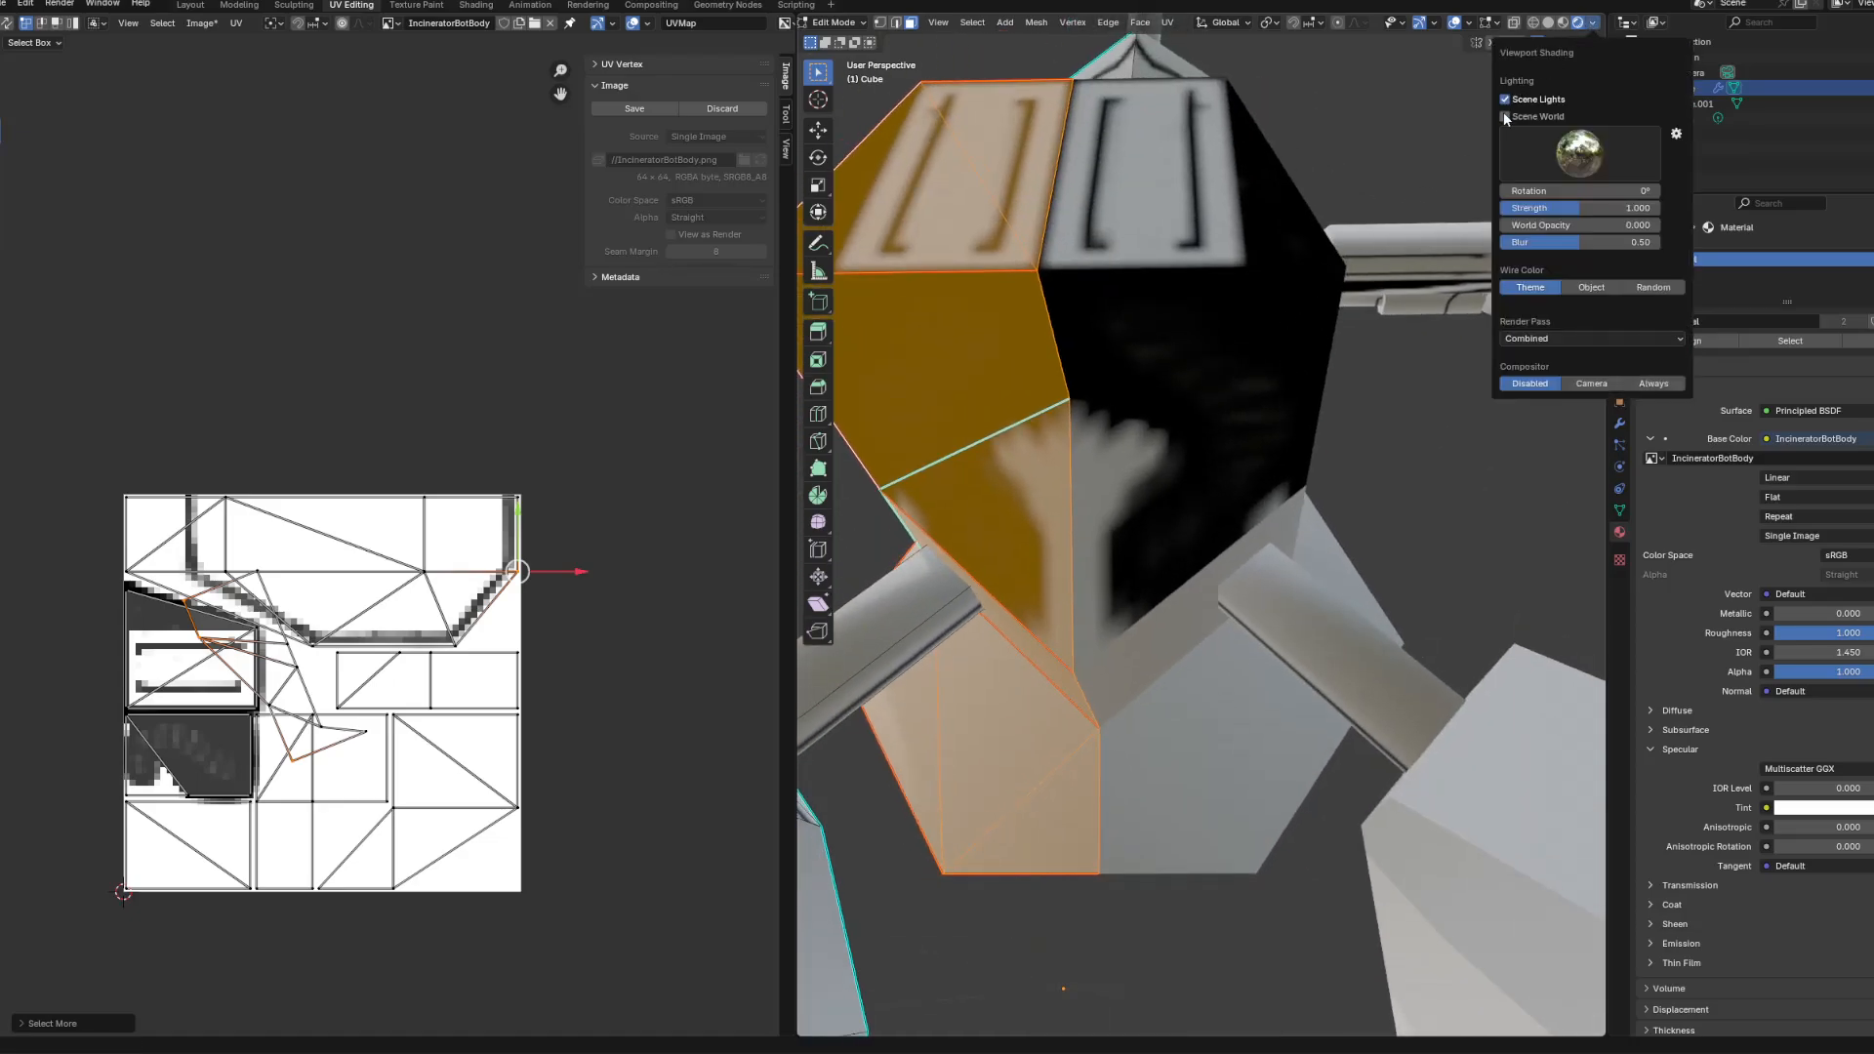
left_click(1506, 116)
Step: Set the viewport to Solid shading with Texture colour and Flat lighting
left_click(1562, 22)
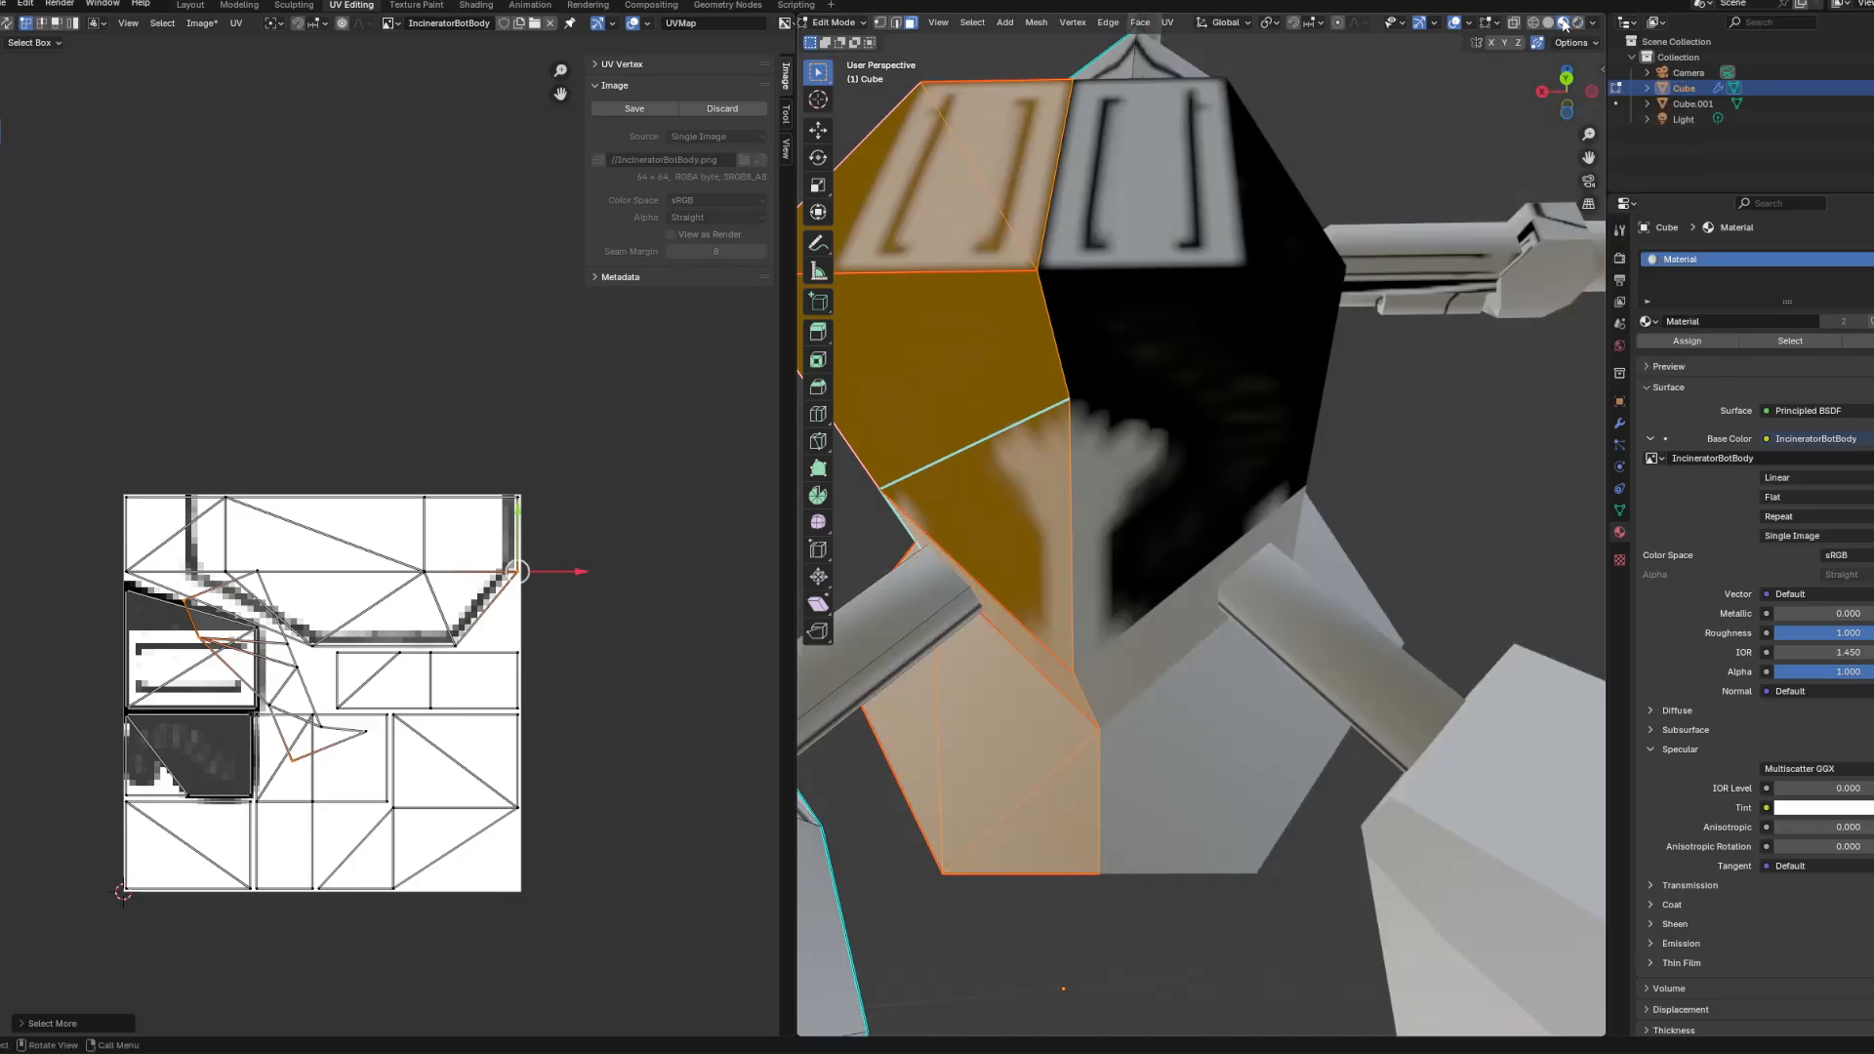
left_click(1548, 24)
left_click(1592, 43)
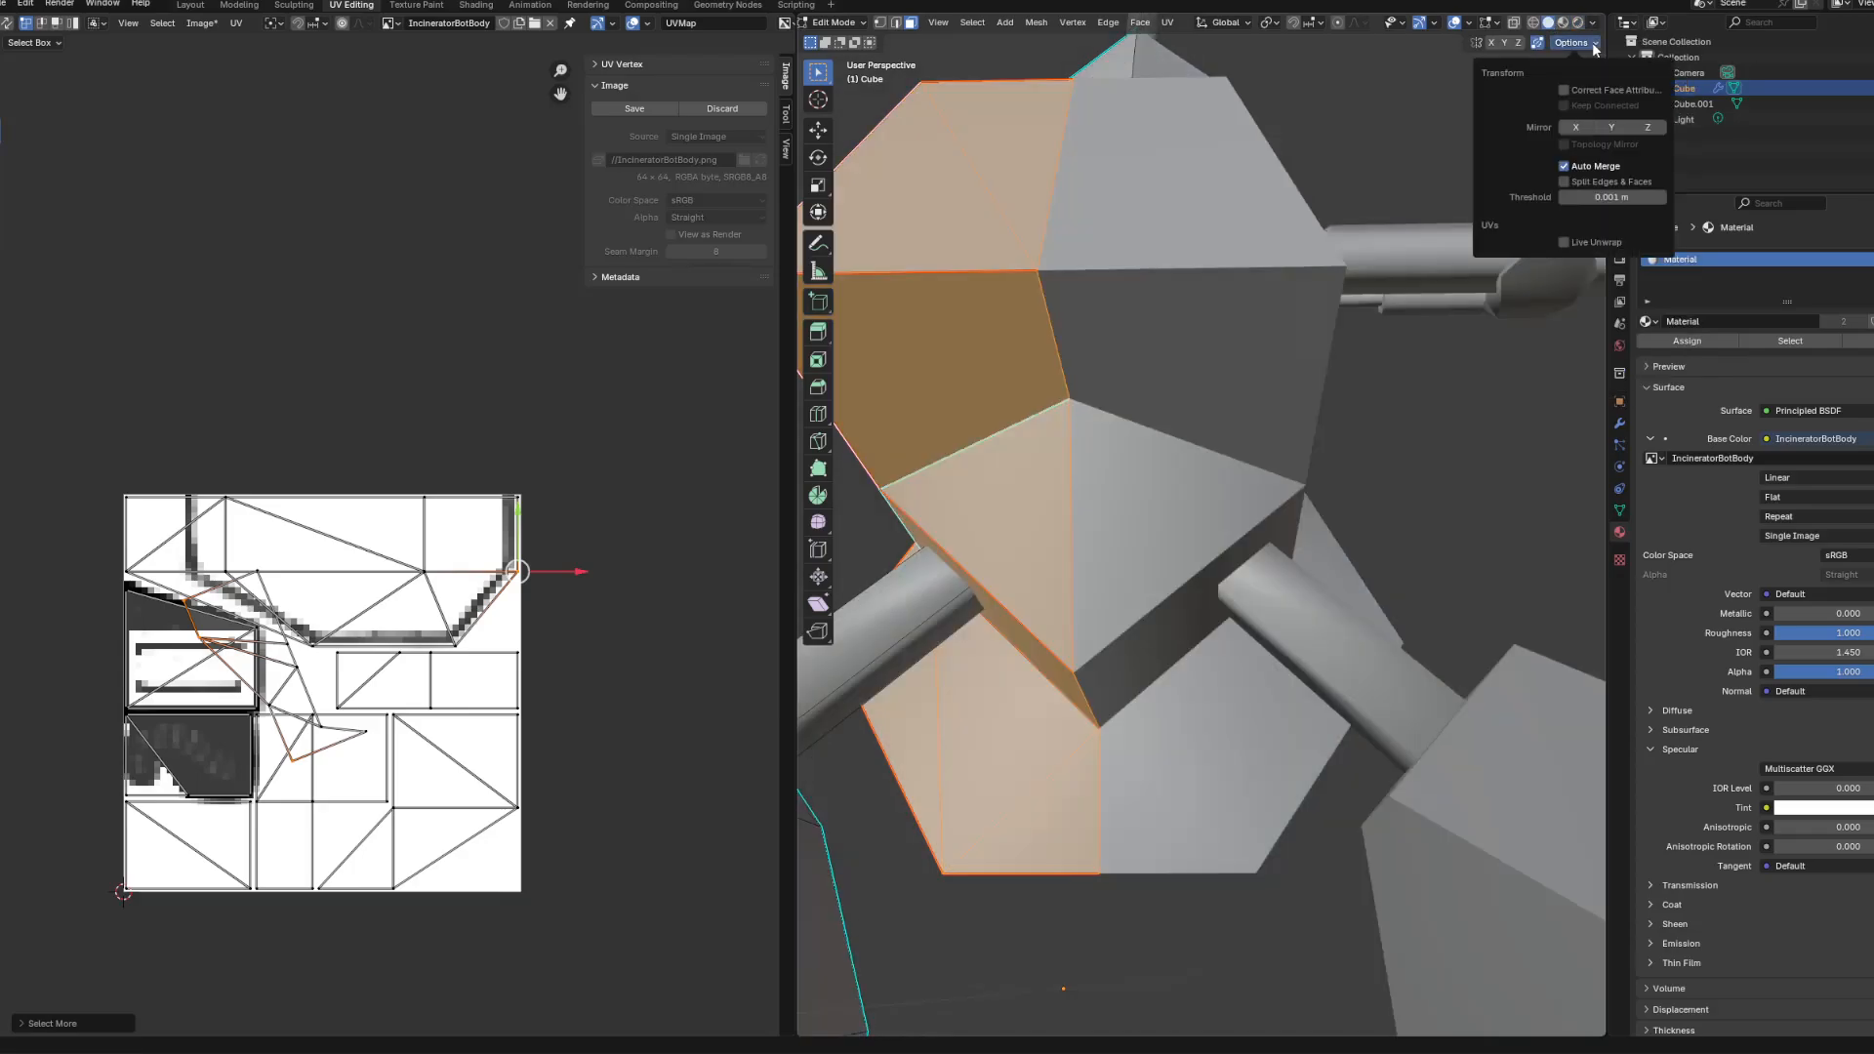
left_click(1593, 23)
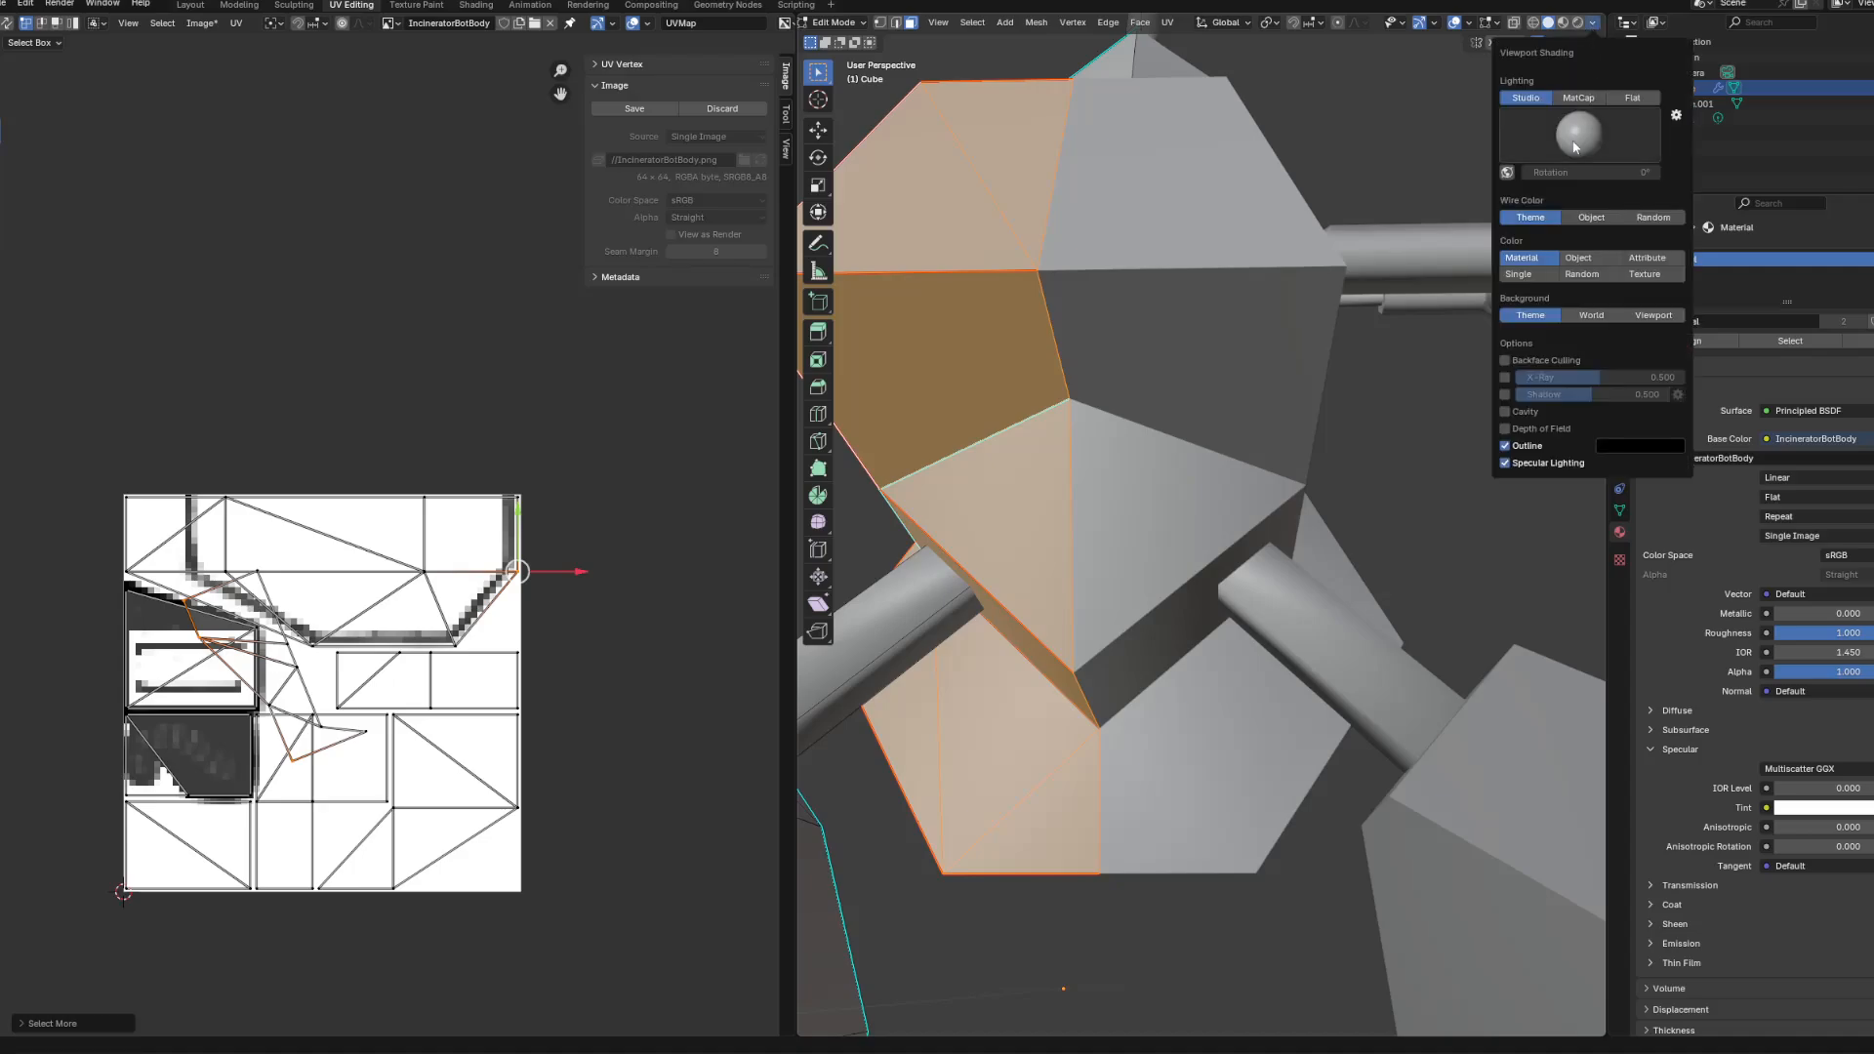
left_click(1644, 274)
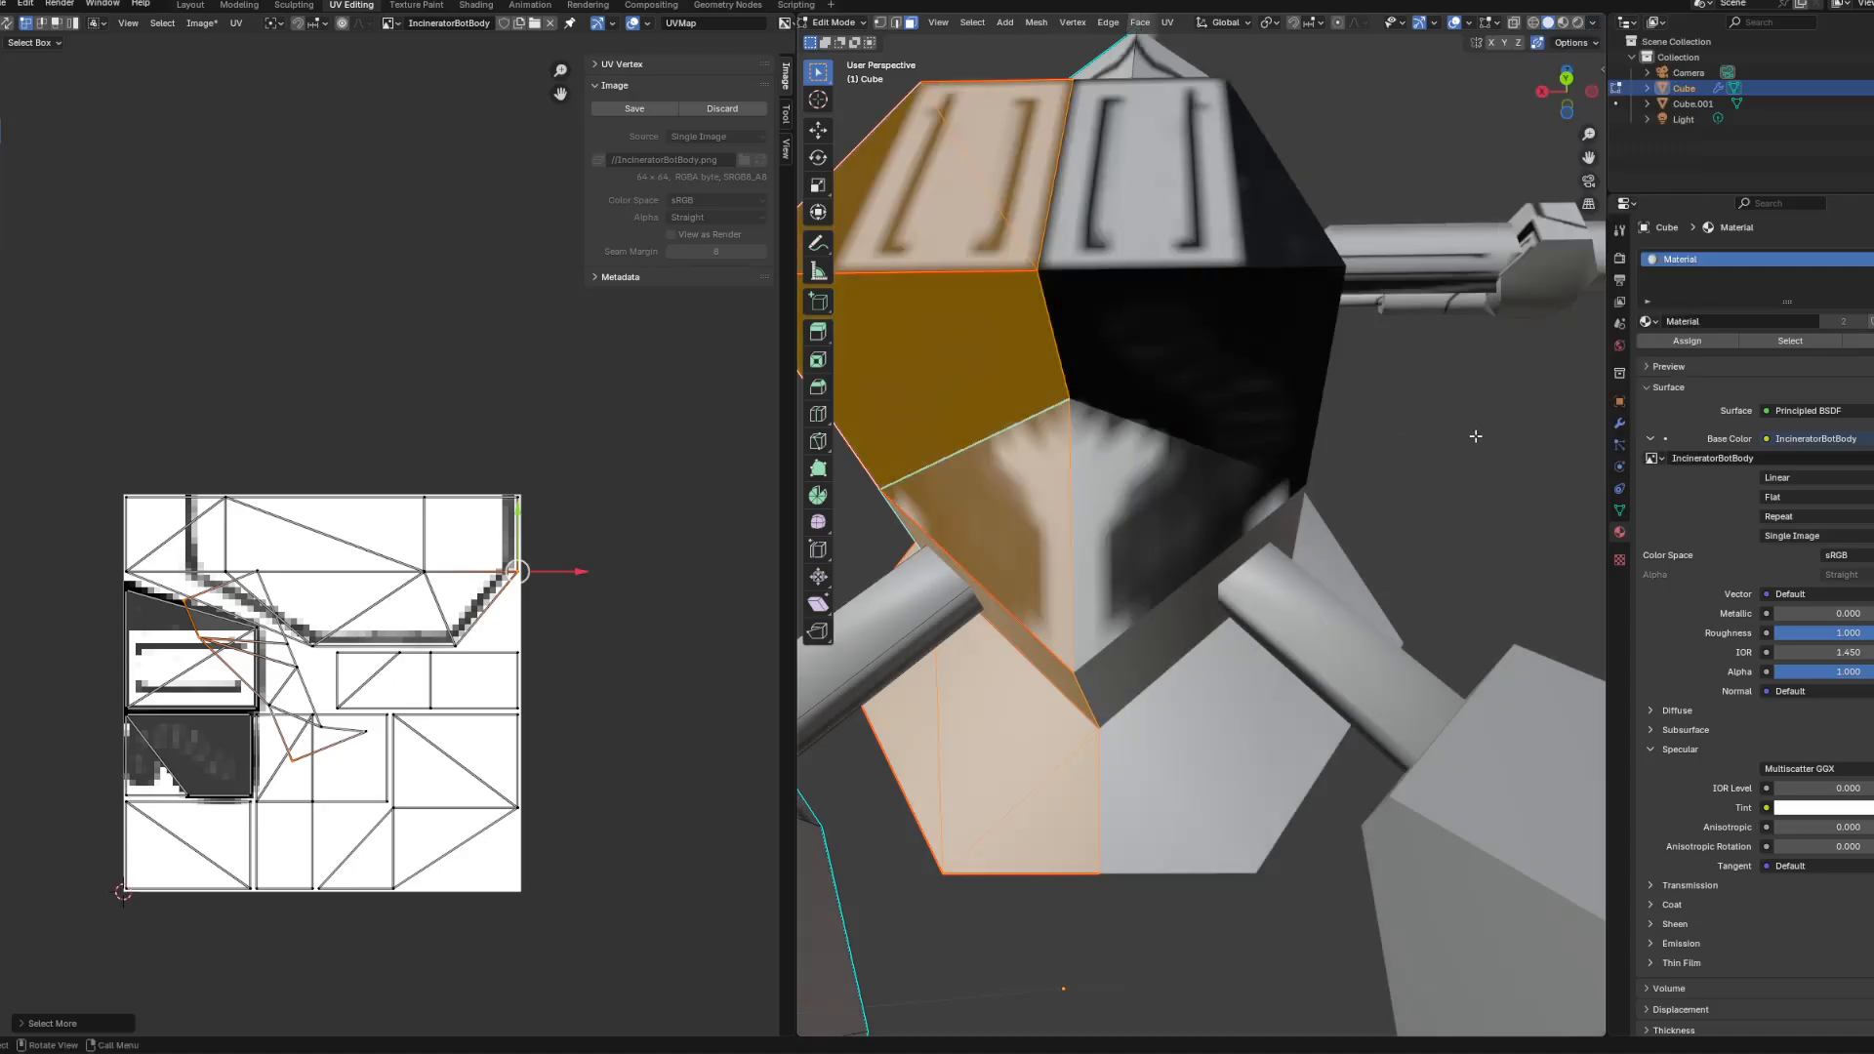
middle_click_drag(1475, 436, 1554, 421)
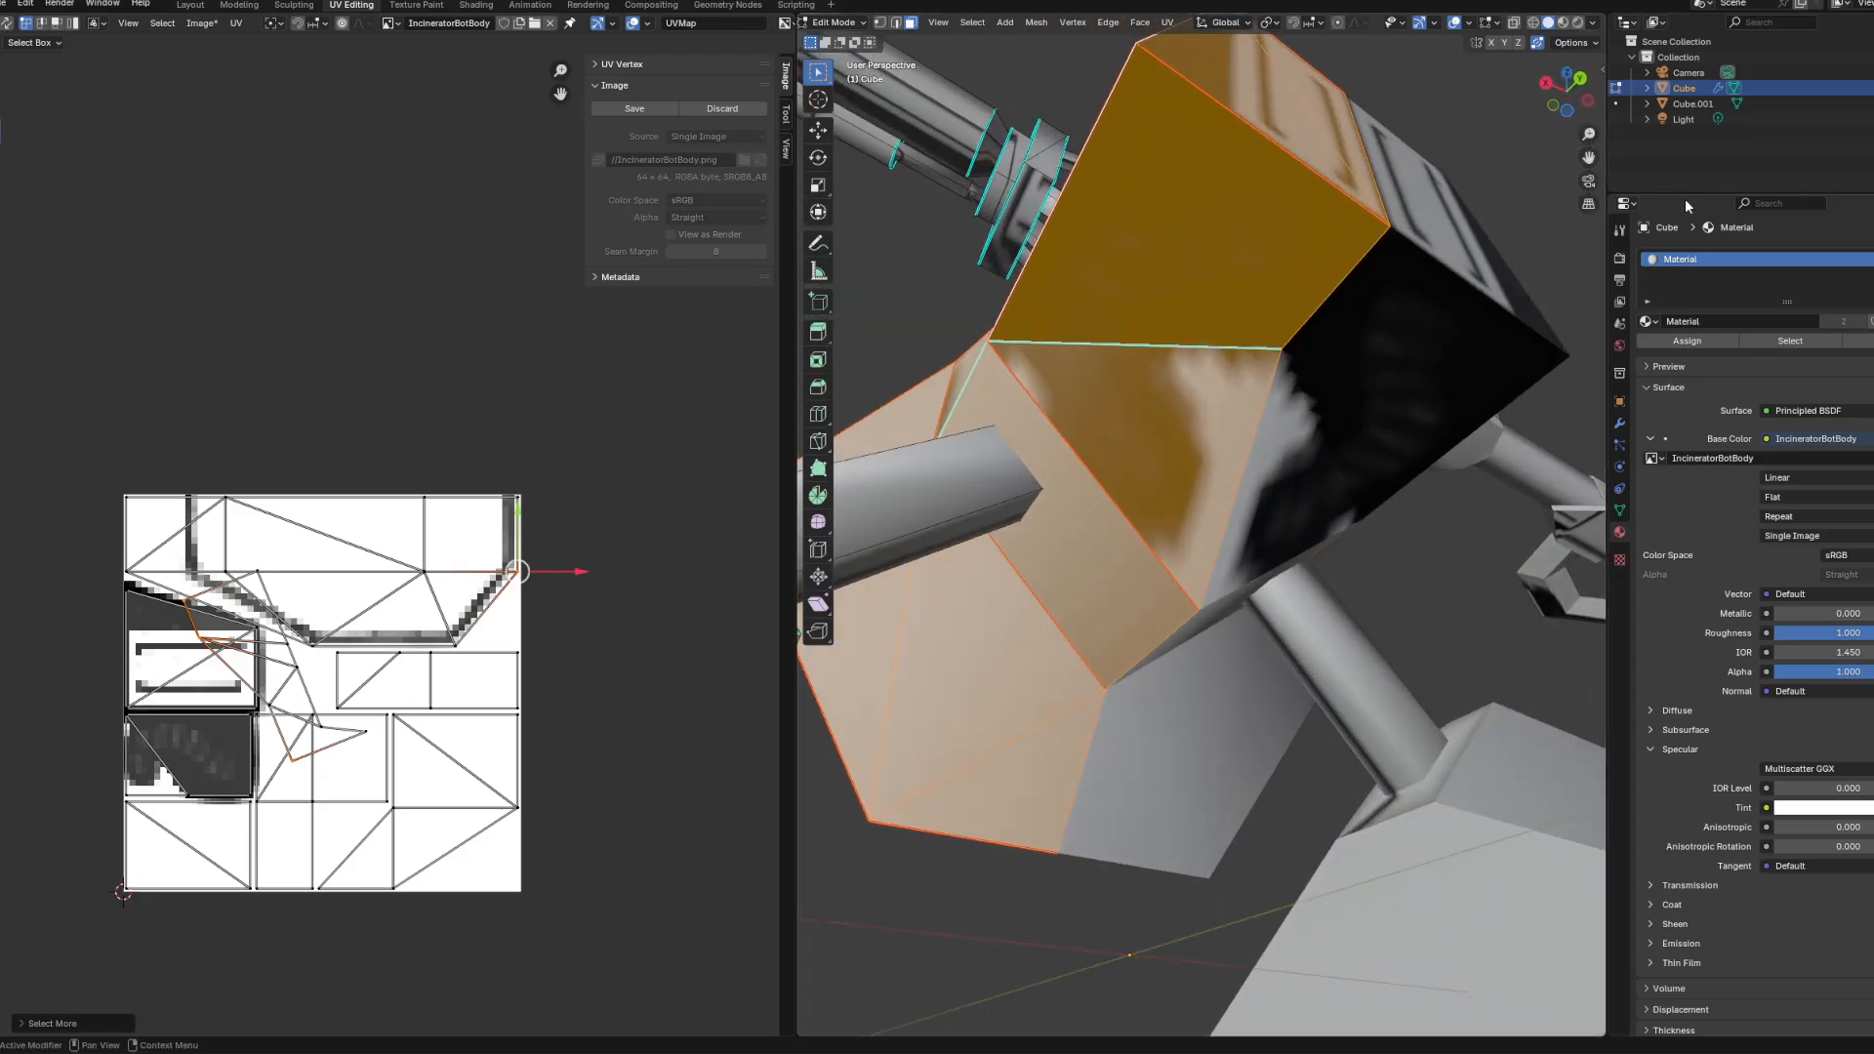
left_click(1592, 23)
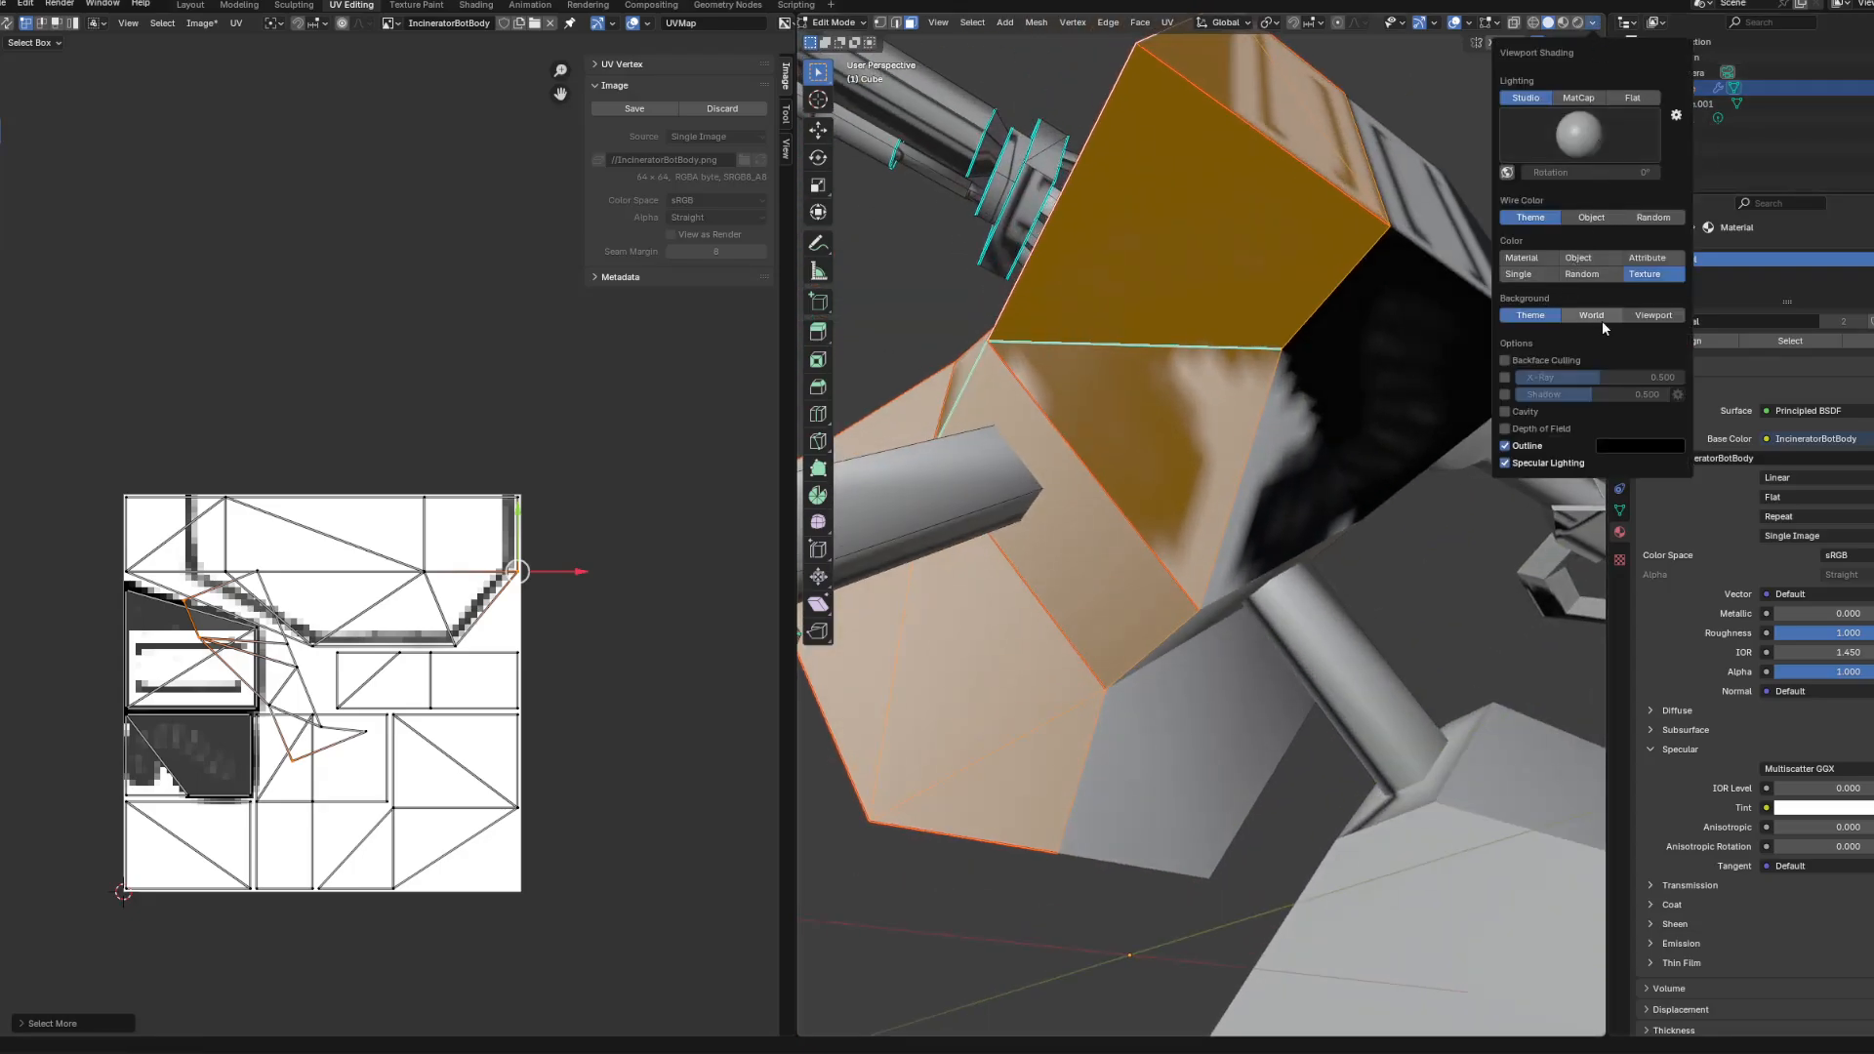
left_click(1652, 97)
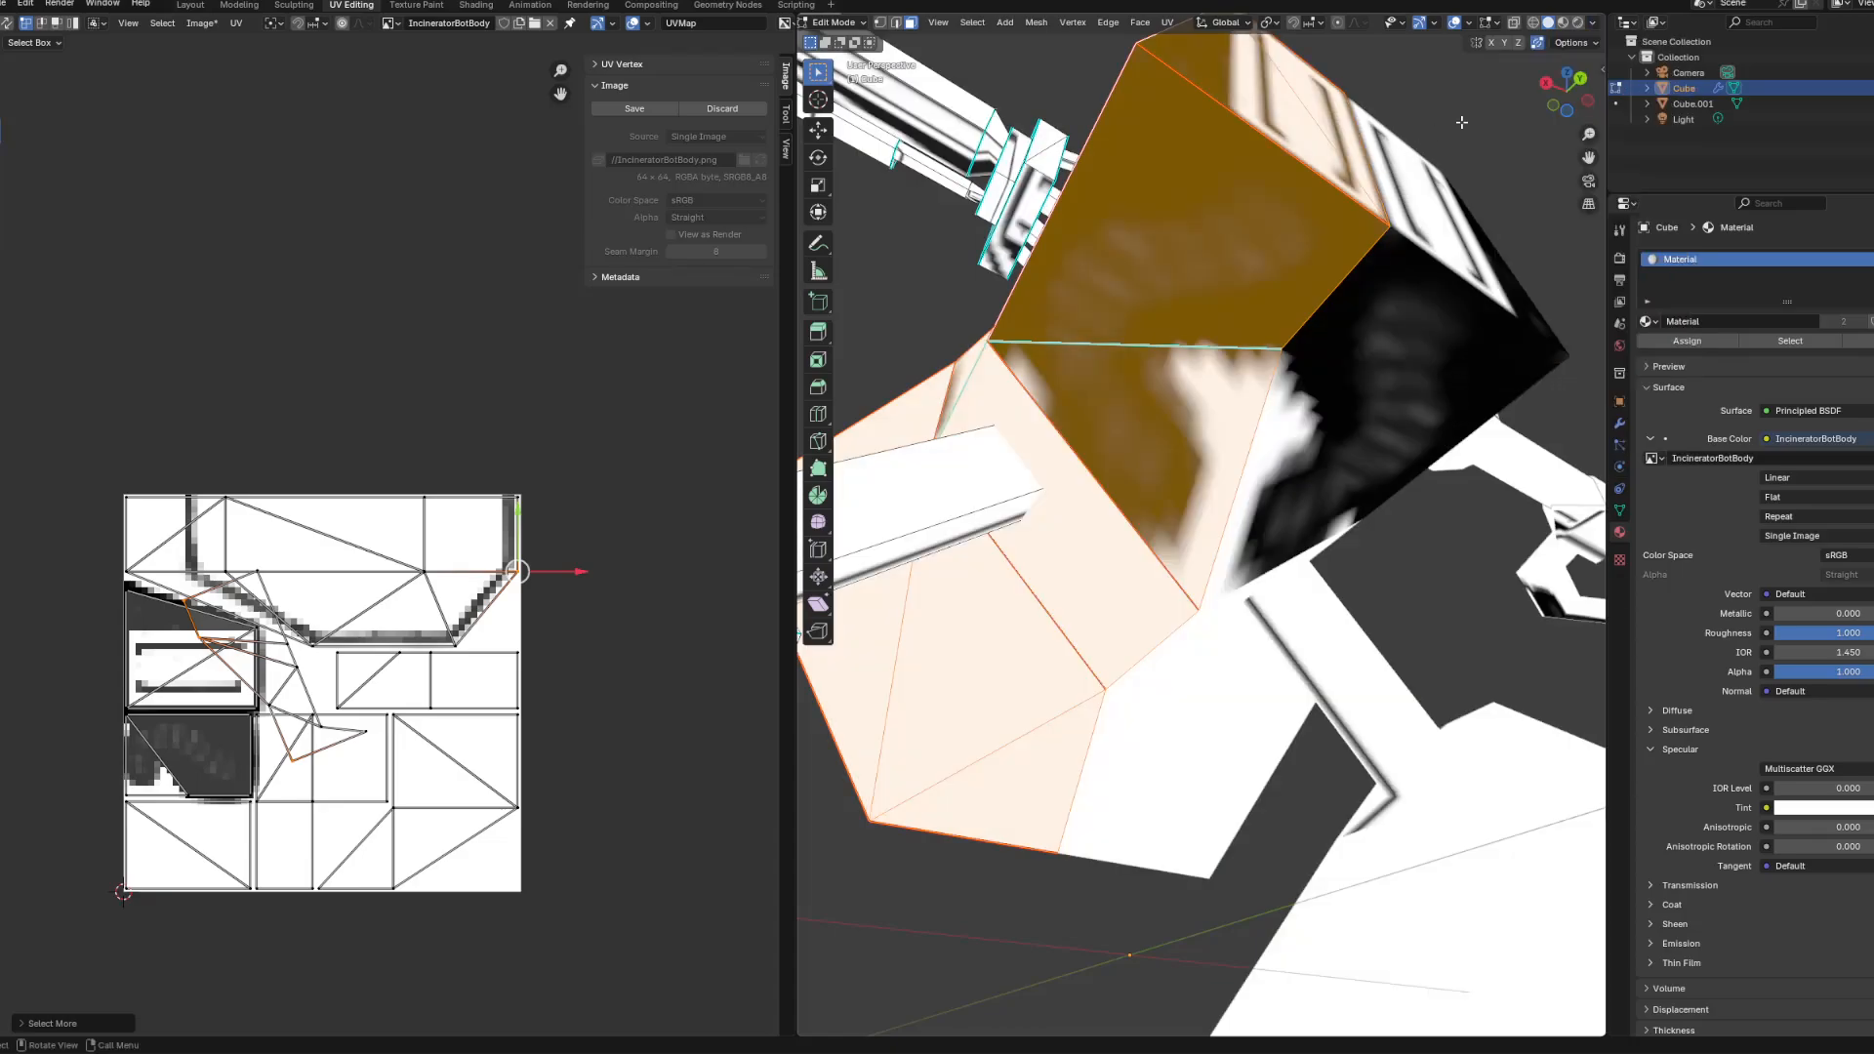
Step: Examine the dark texture on the torso's rear and underside against the body texture image
mouse_move(1400, 300)
middle_mouse_down()
mouse_move(1329, 418)
mouse_move(1279, 444)
mouse_move(1346, 472)
mouse_move(1193, 455)
mouse_move(1263, 460)
mouse_move(1127, 496)
middle_mouse_up()
scroll(1204, 419, "up", 3)
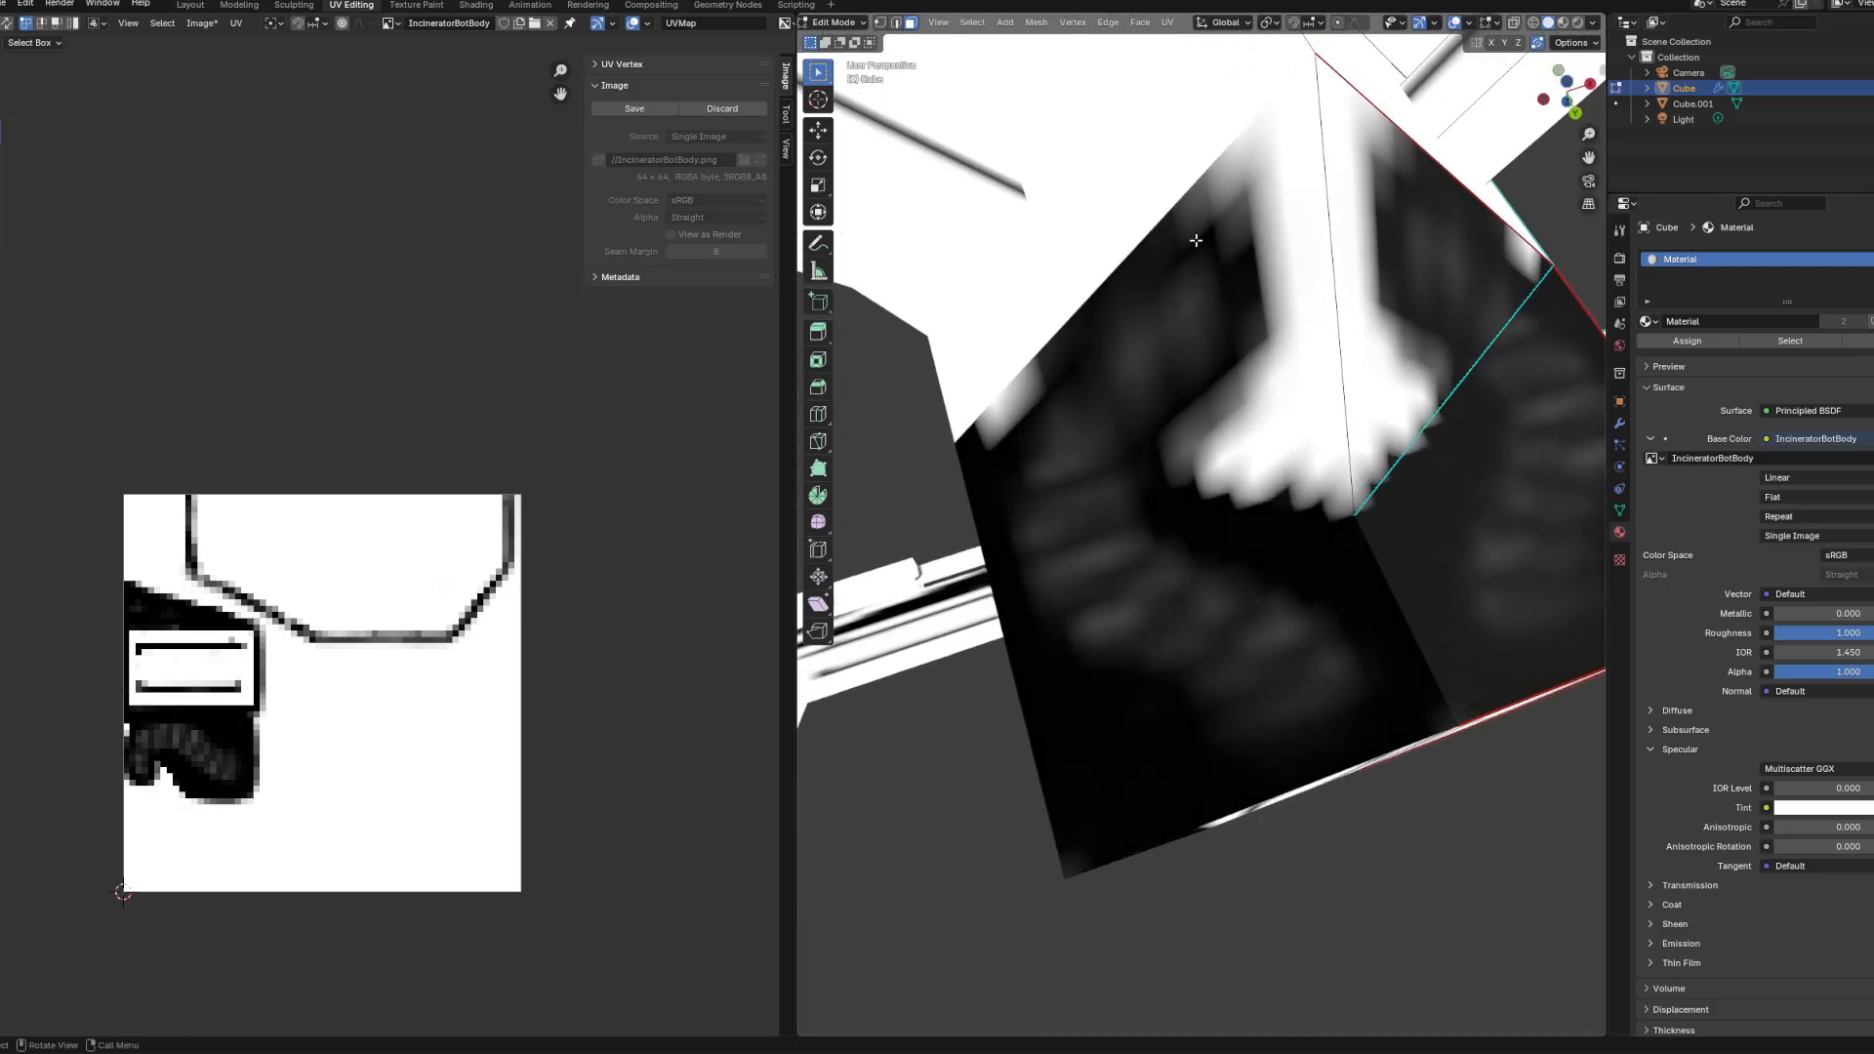
middle_click_drag(1222, 378, 1171, 419)
middle_click_drag(256, 674, 352, 609)
scroll(435, 571, "up", 6)
scroll(411, 509, "down", 5)
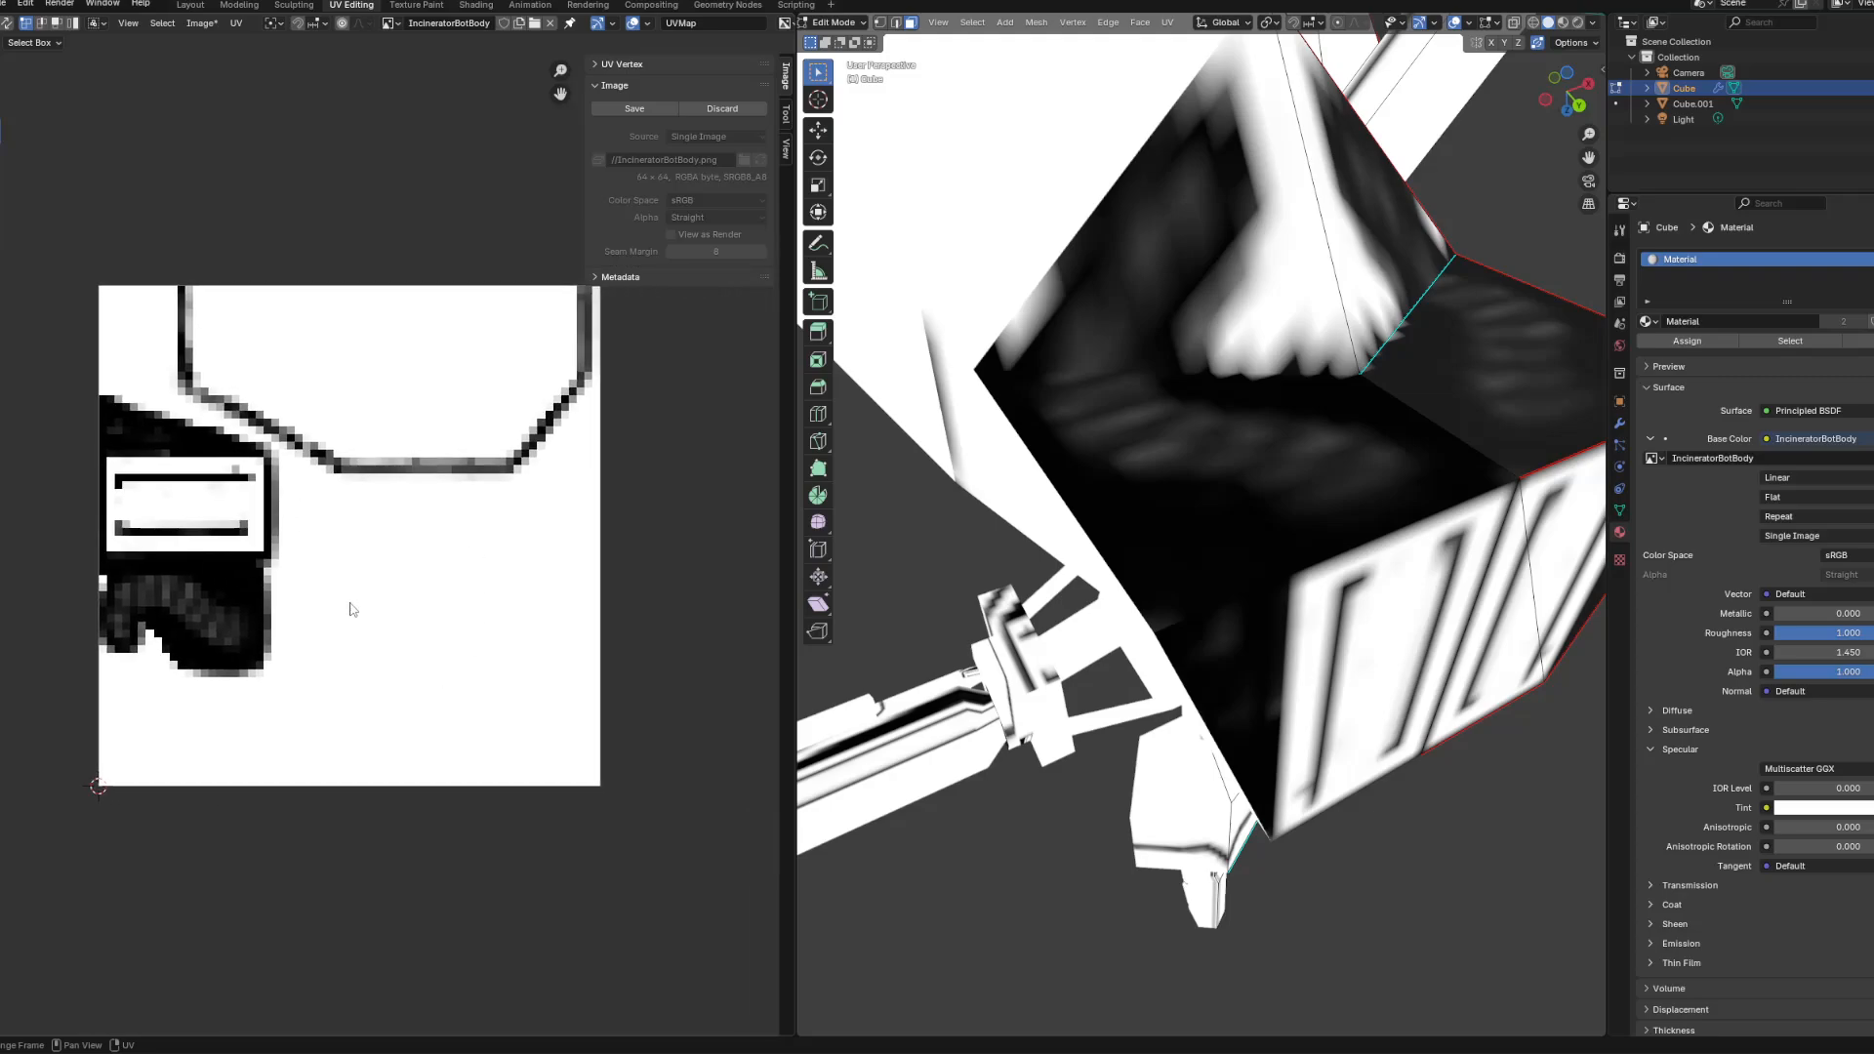
middle_click_drag(1315, 680, 1303, 577)
scroll(1315, 681, "down", 5)
Step: Show the torso's UV layout by selecting its side face and growing the selection over the connected faces
middle_click_drag(1102, 459, 1217, 492)
left_click(1217, 493)
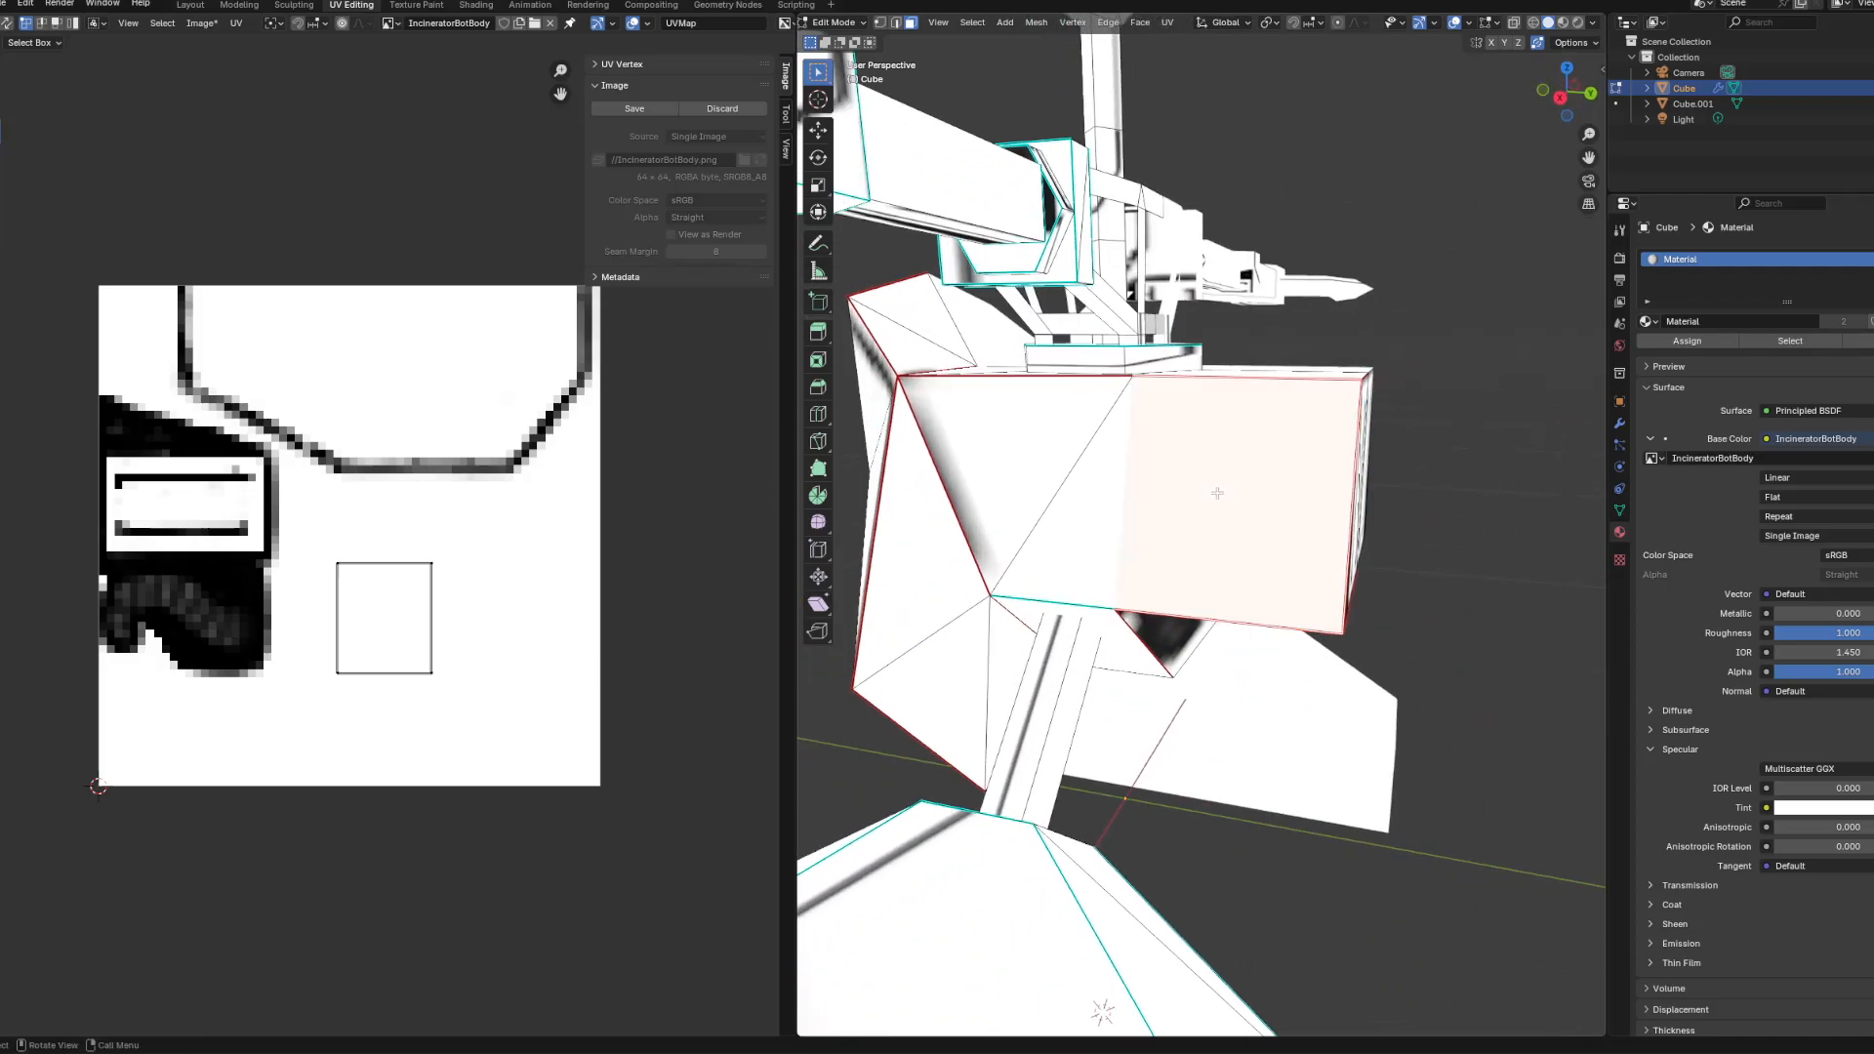
key("ctrl+KP_Add")
key("ctrl+KP_Add")
key("ctrl+KP_Add")
middle_click_drag(1390, 557, 1274, 560)
scroll(1372, 565, "up", 4)
scroll(1223, 487, "down", 4)
scroll(1222, 487, "up", 3)
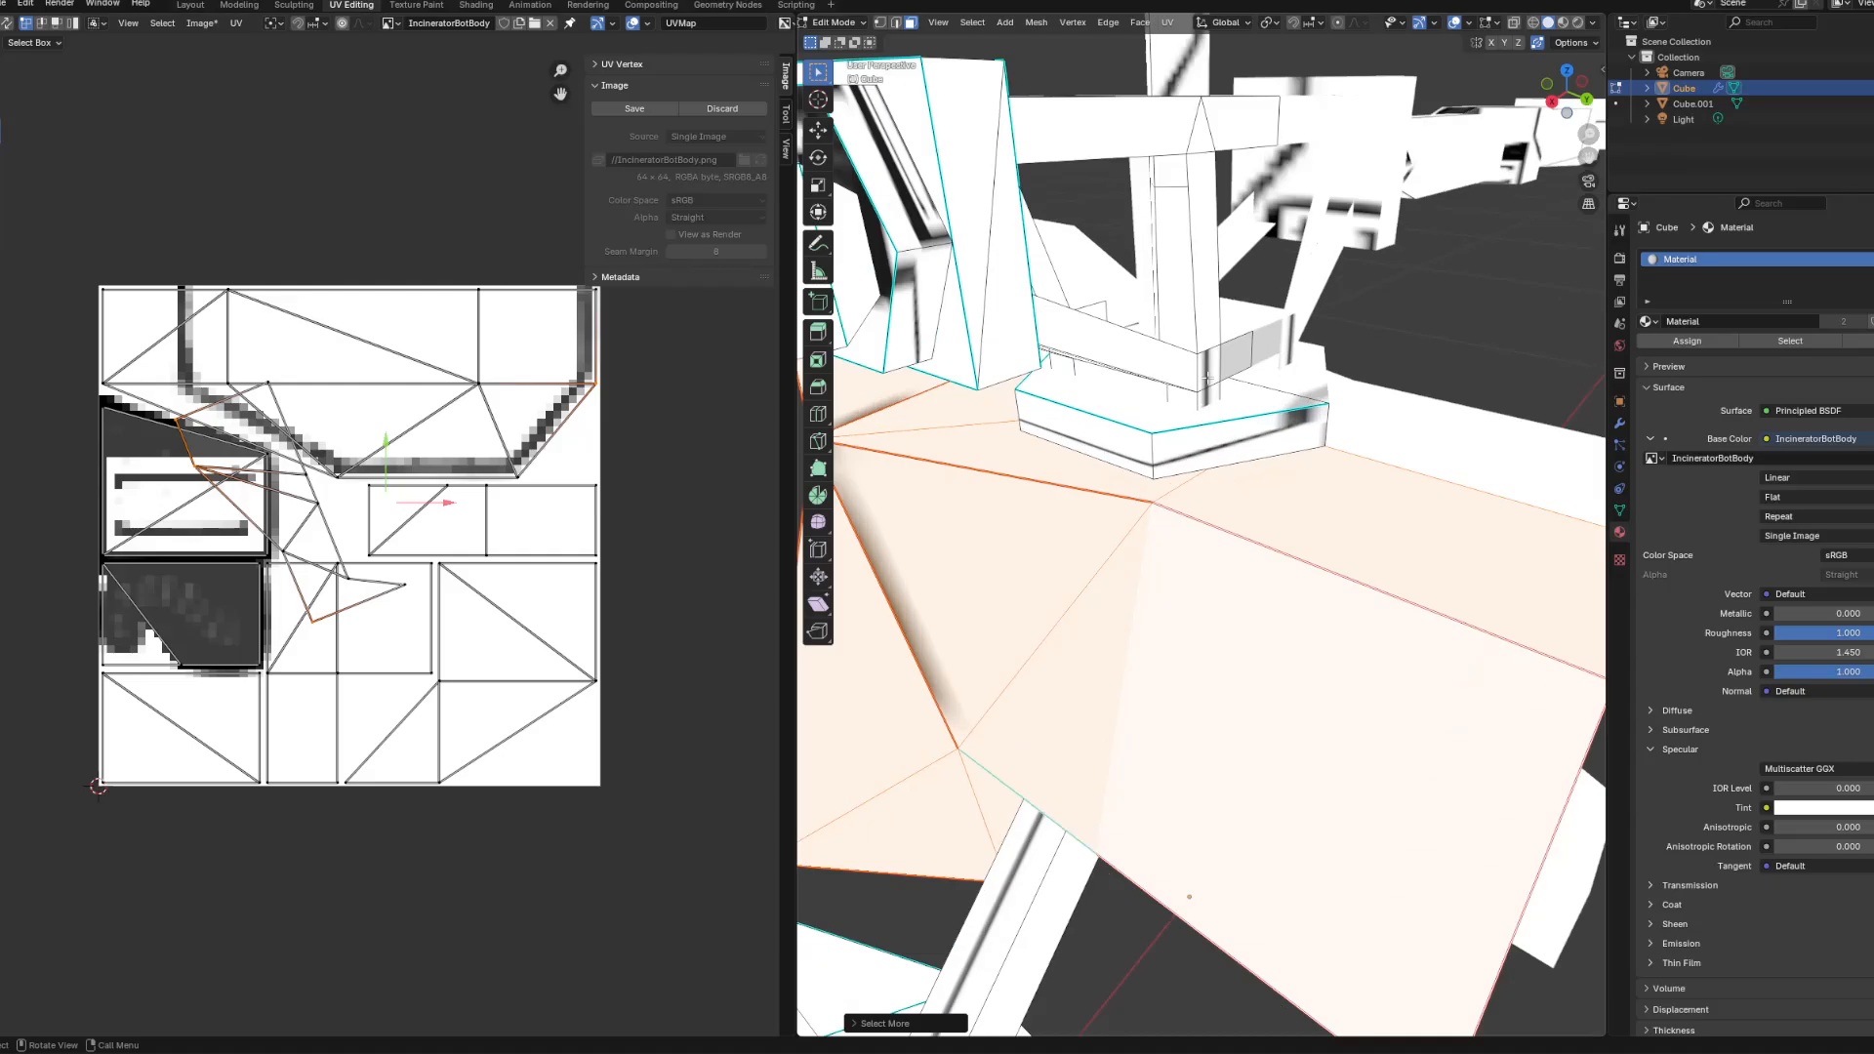
Step: Clear the selection and select the truss frame above the waist plate by growing from one of its base faces
key("alt+a")
left_click(1215, 486)
middle_click_drag(1215, 371, 914, 547, "shift")
key("ctrl+KP_Add")
key("ctrl+KP_Add")
key("ctrl+KP_Add")
key("ctrl+KP_Add")
scroll(1241, 516, "down", 4)
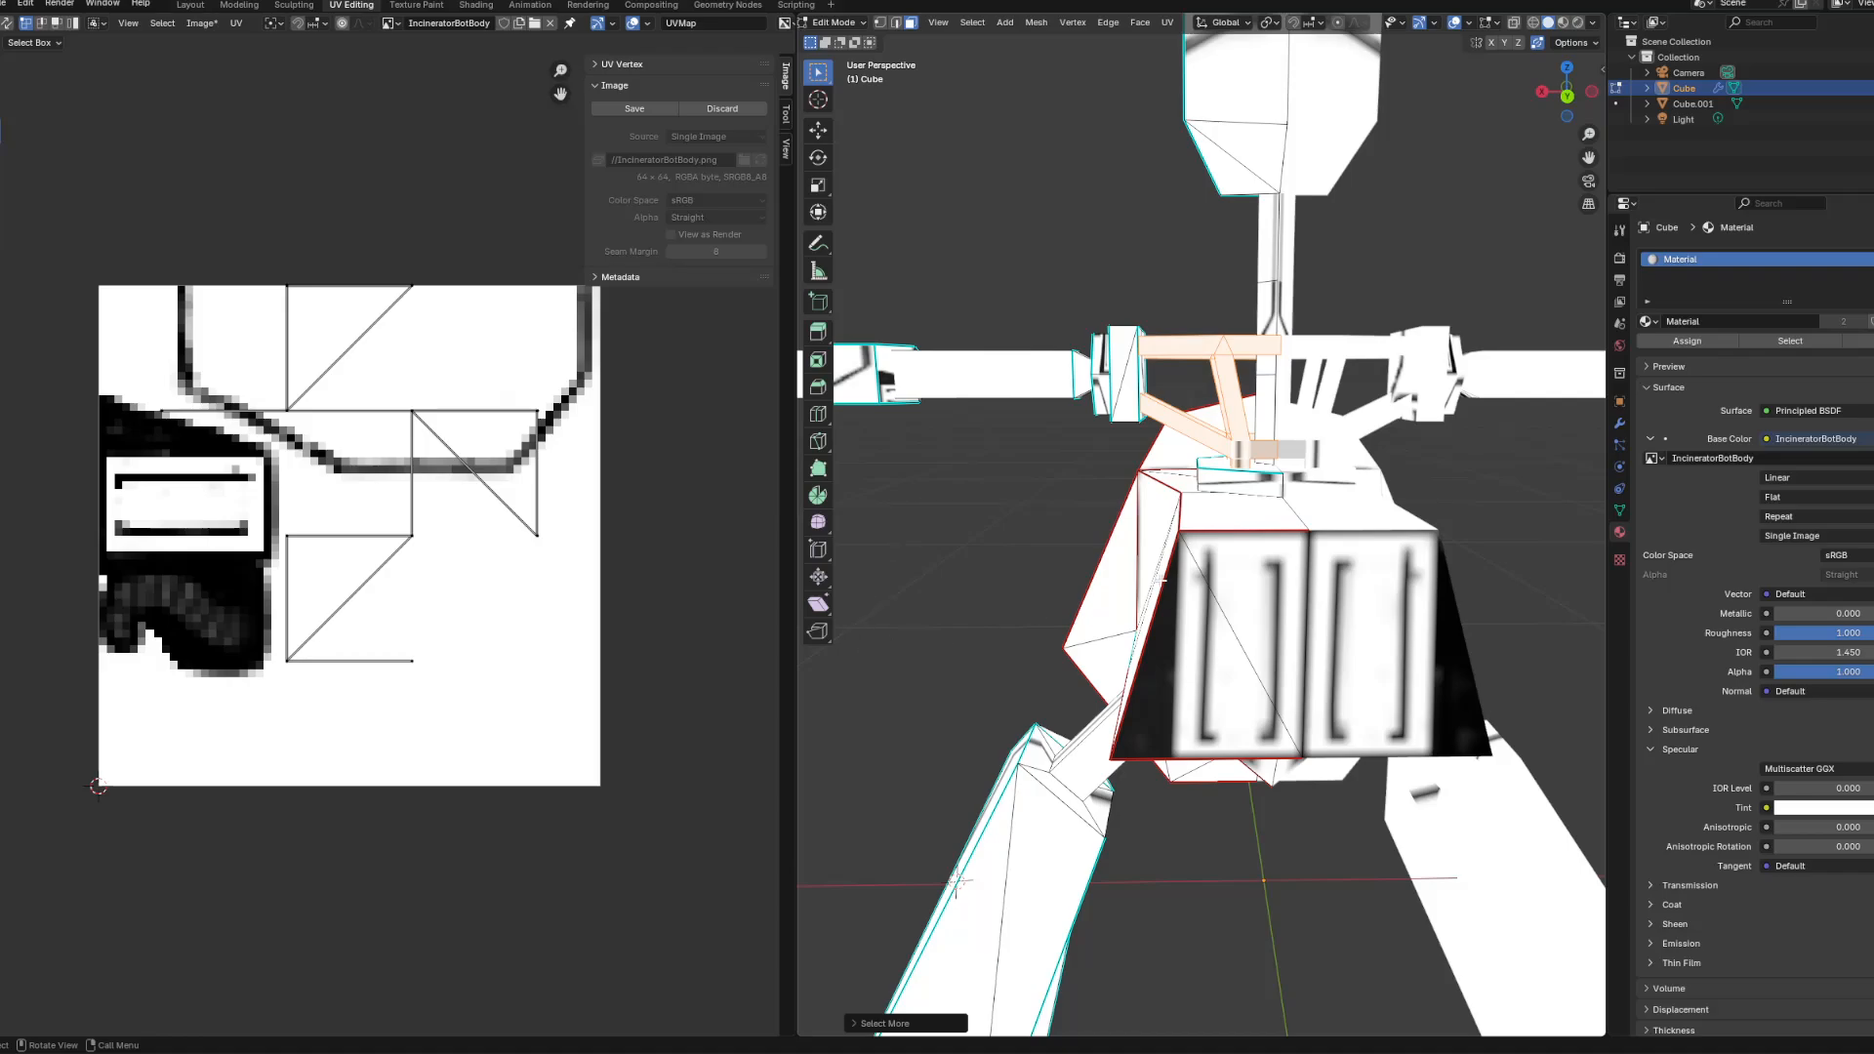
Step: Select the hexagonal arm section beside the shoulder block by growing from its end face, and try rotating it
scroll(1314, 493, "down", 3)
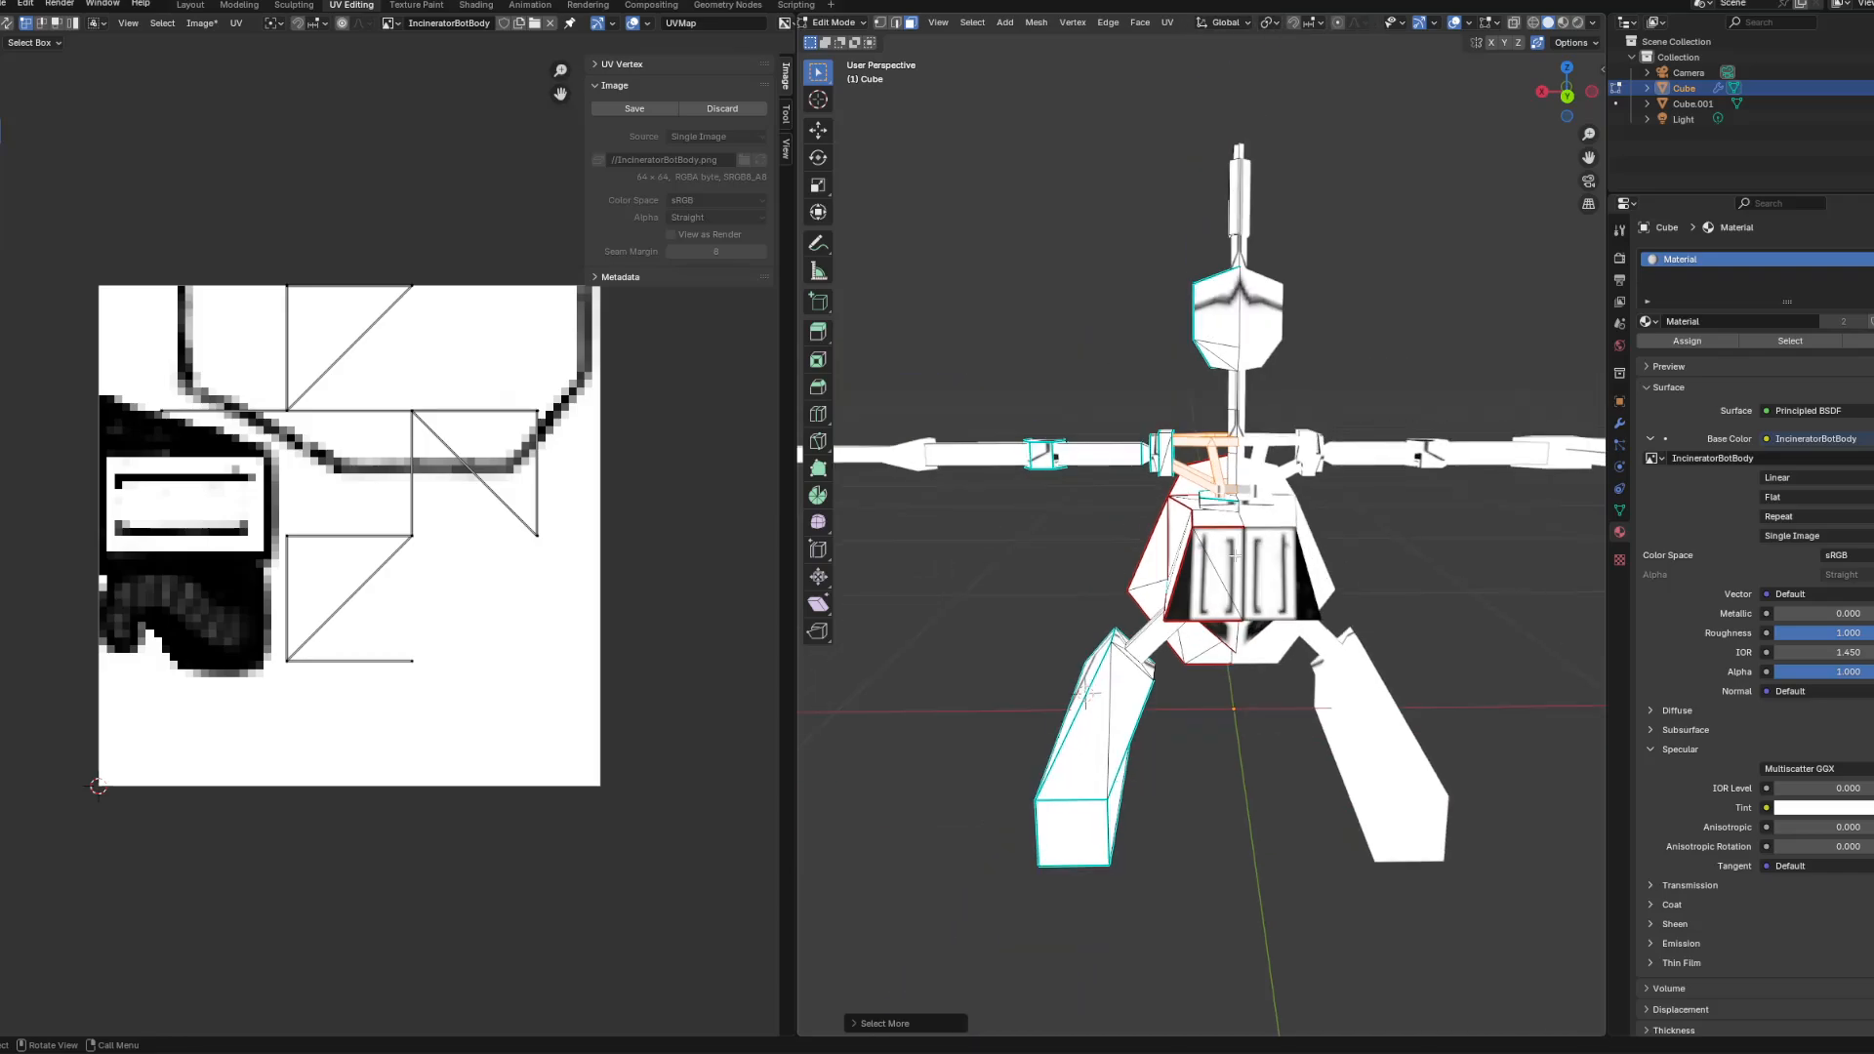
middle_click_drag(1235, 556, 1265, 669)
scroll(1464, 602, "up", 5)
scroll(1239, 576, "up", 3)
middle_click_drag(1095, 554, 1033, 530)
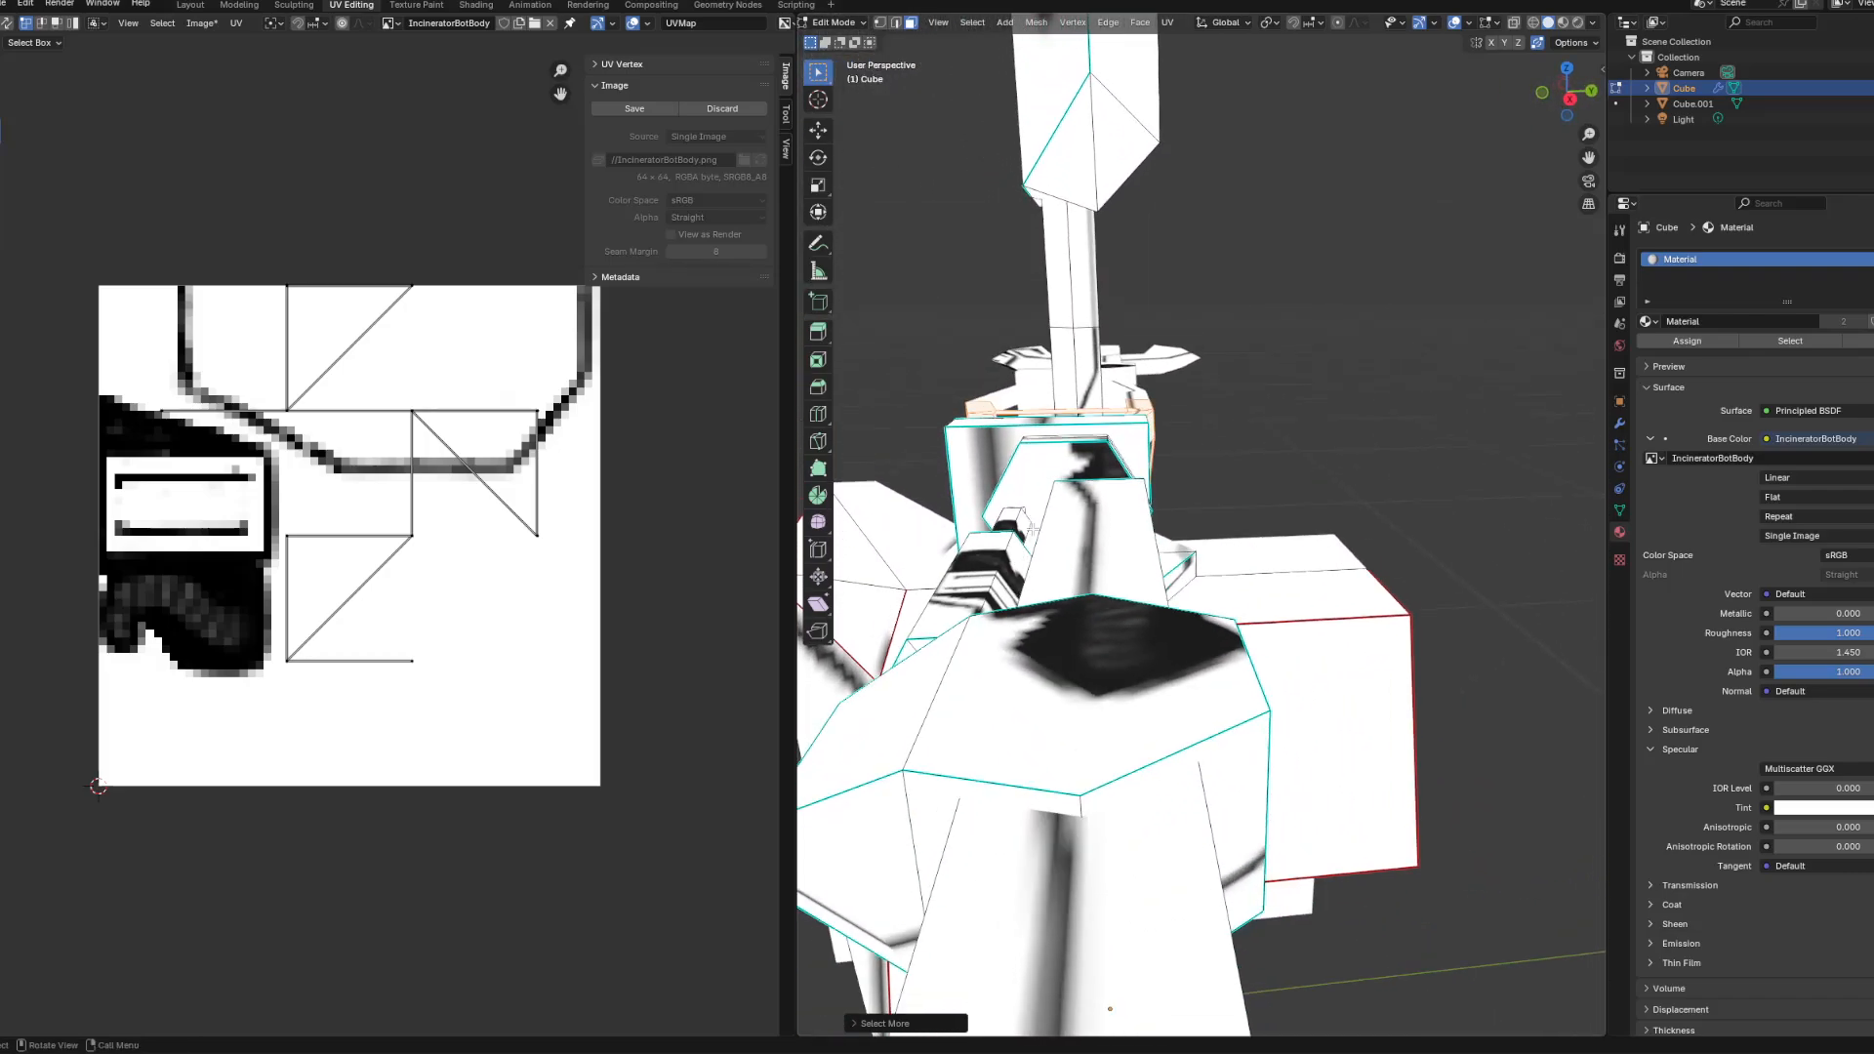
left_click(1044, 478)
key("r")
left_click(1281, 590)
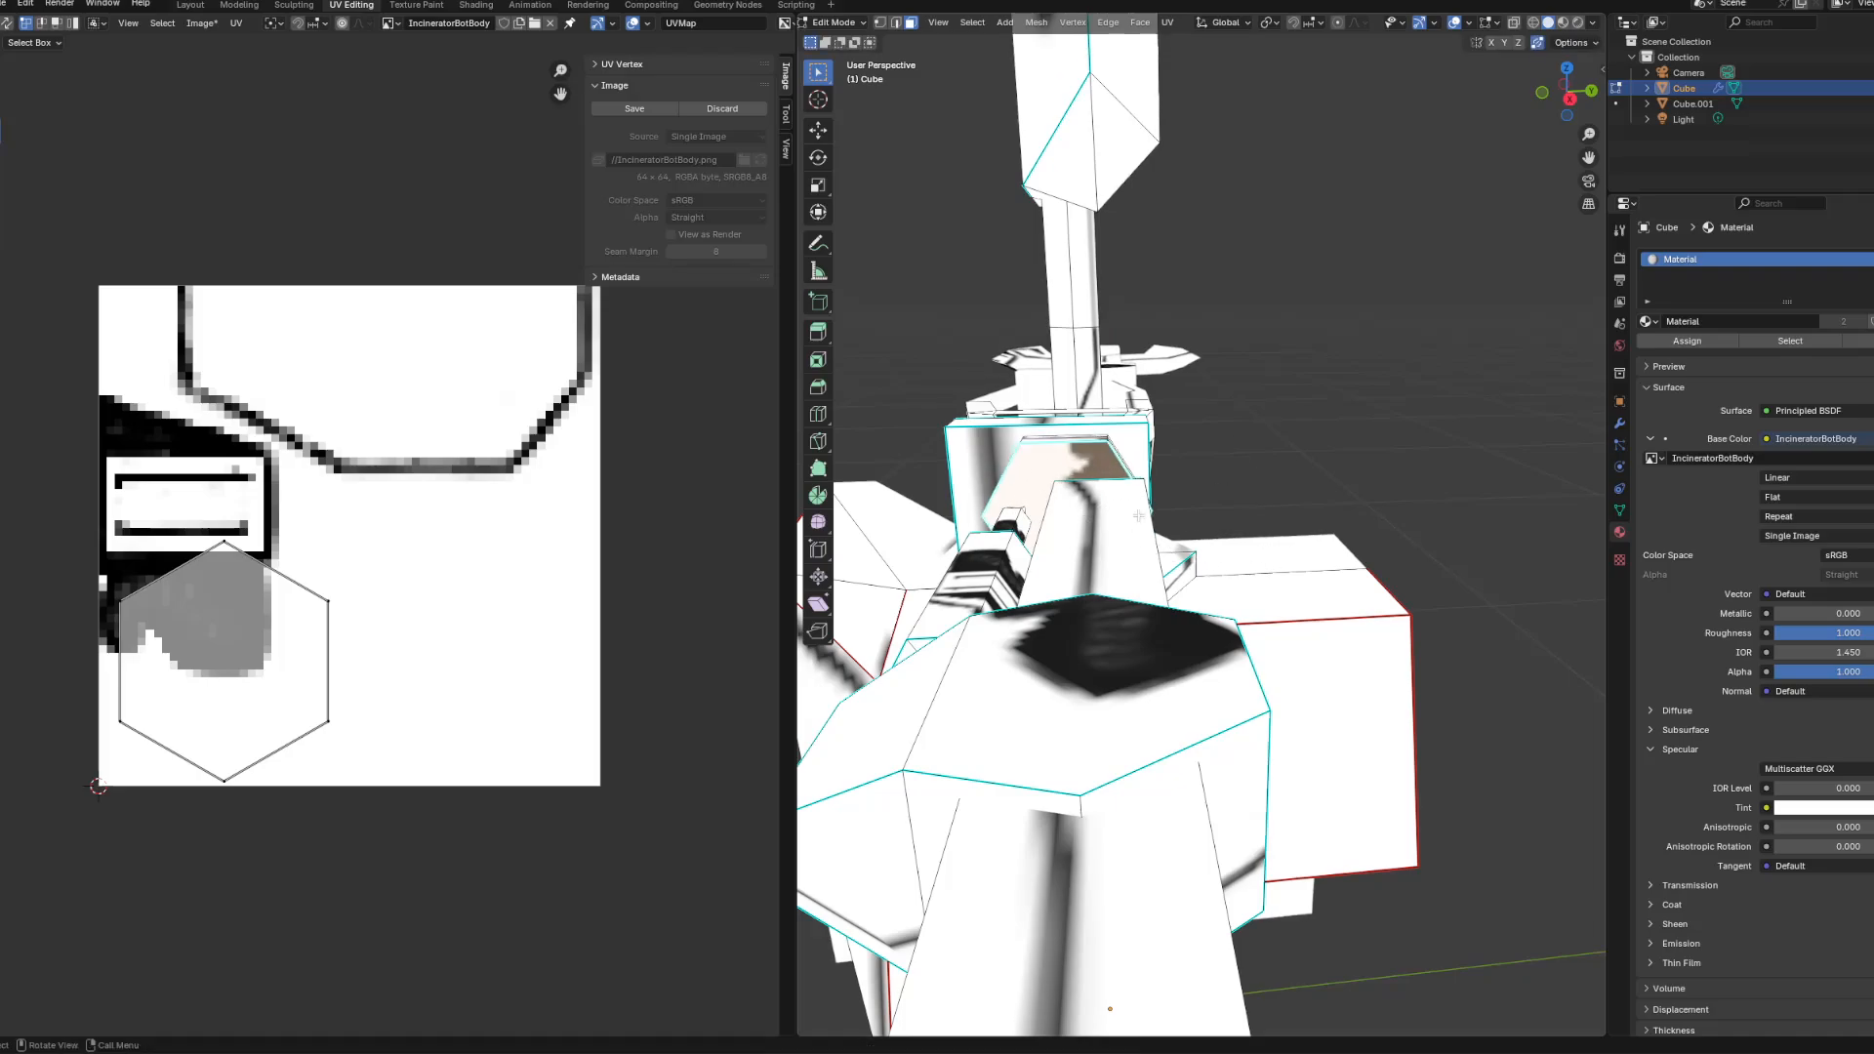
key("ctrl+KP_Add")
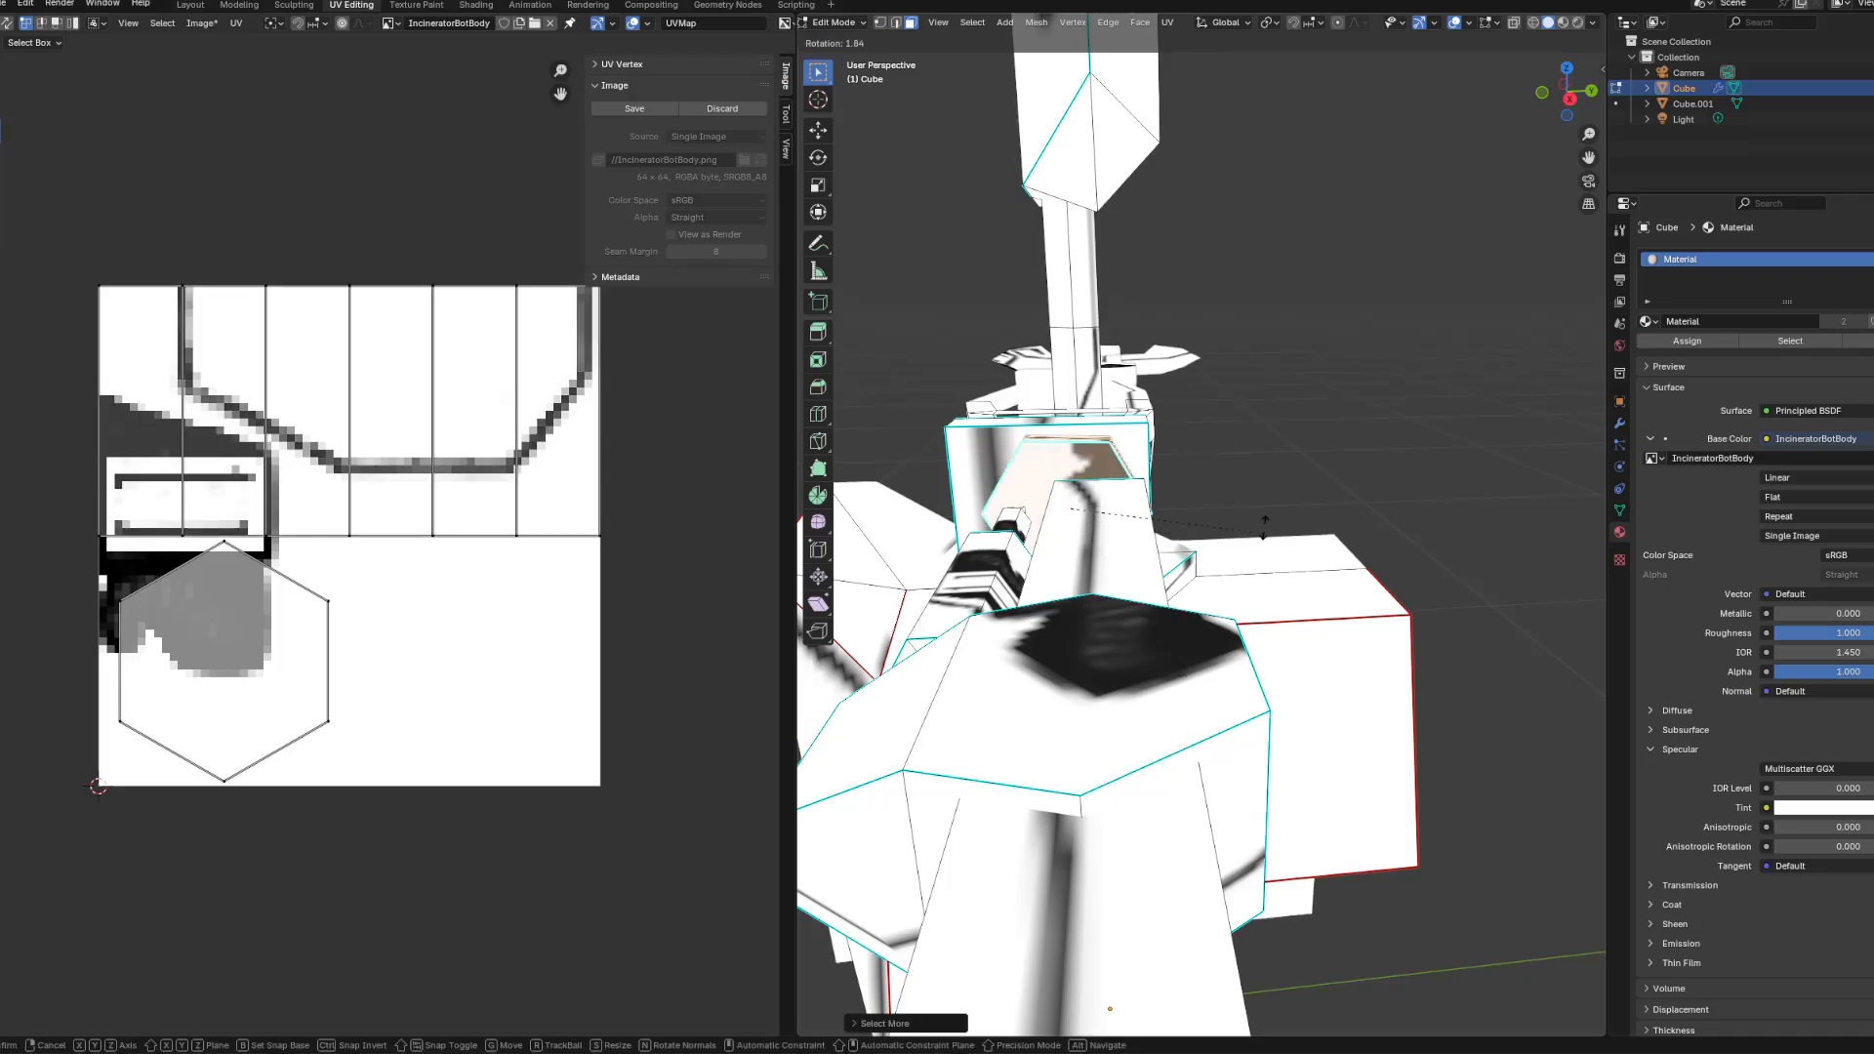
Step: Return to the Layout workspace with the whole robot in view, and switch to OBS
middle_click_drag(1091, 578, 1028, 557)
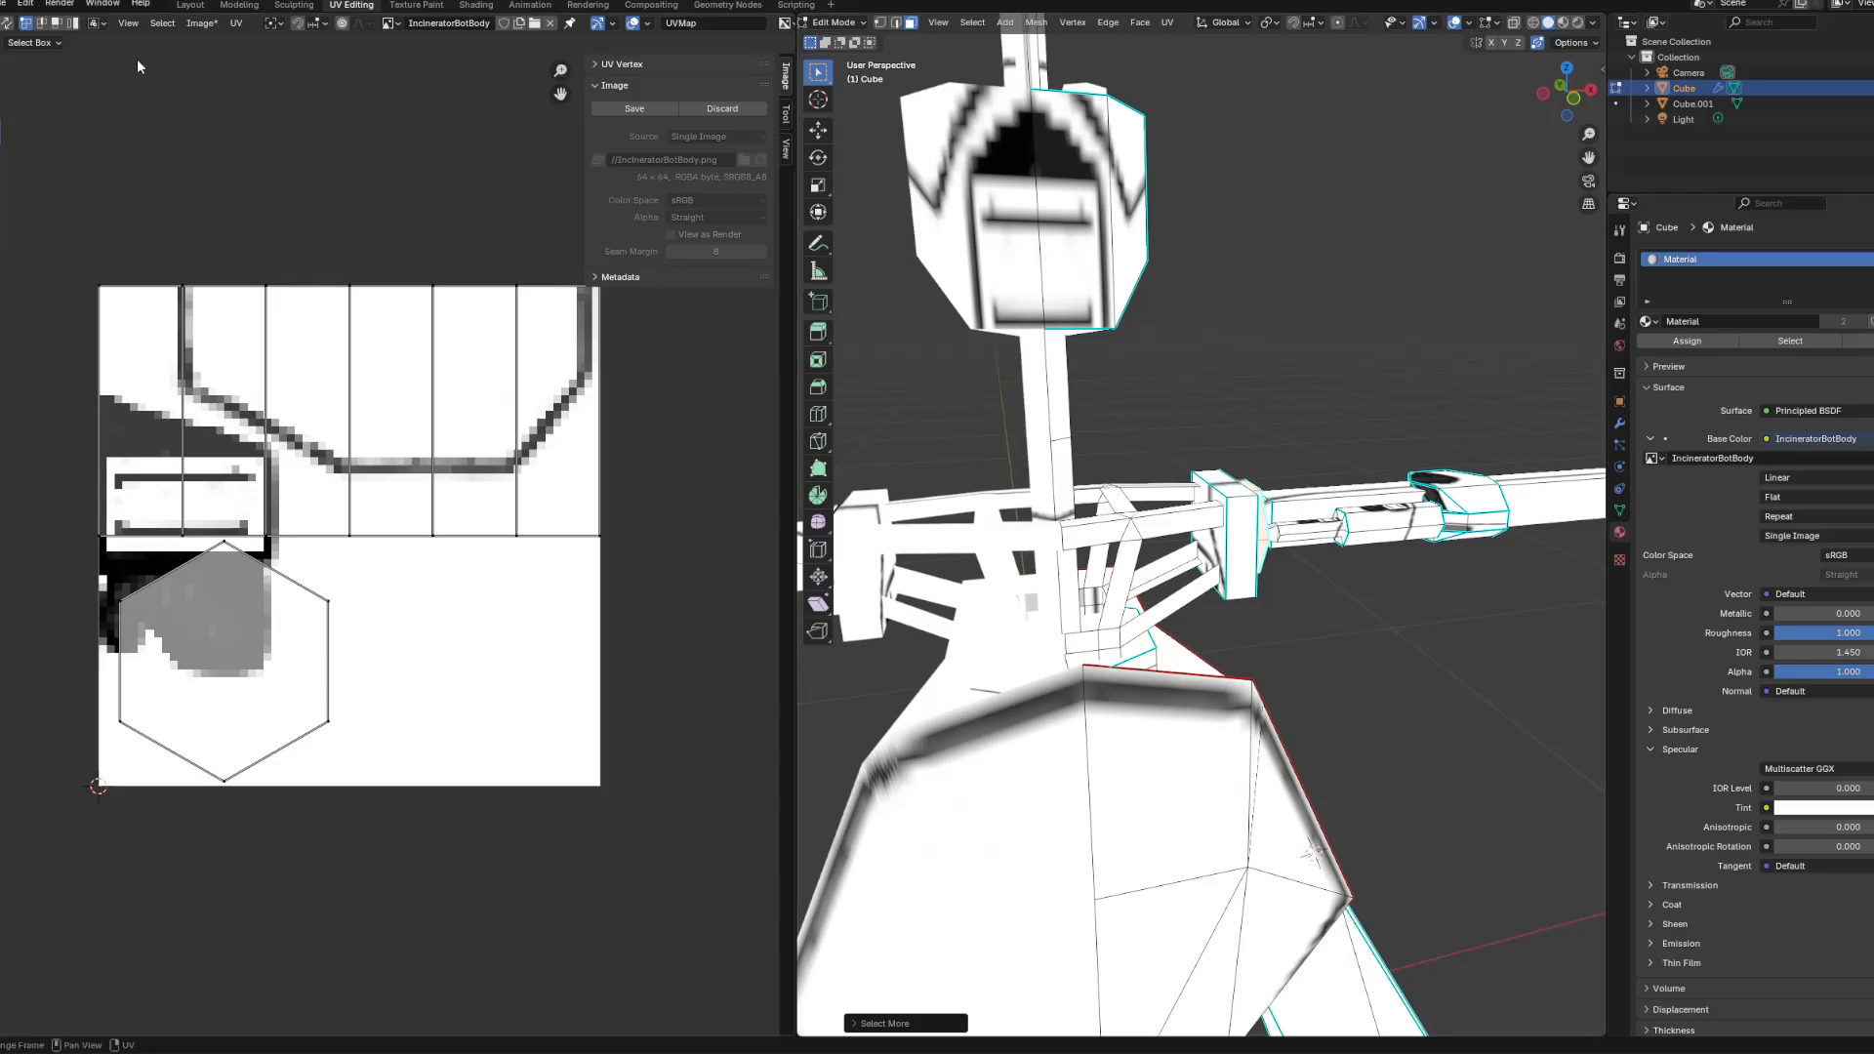
left_click(190, 5)
scroll(887, 573, "down", 6)
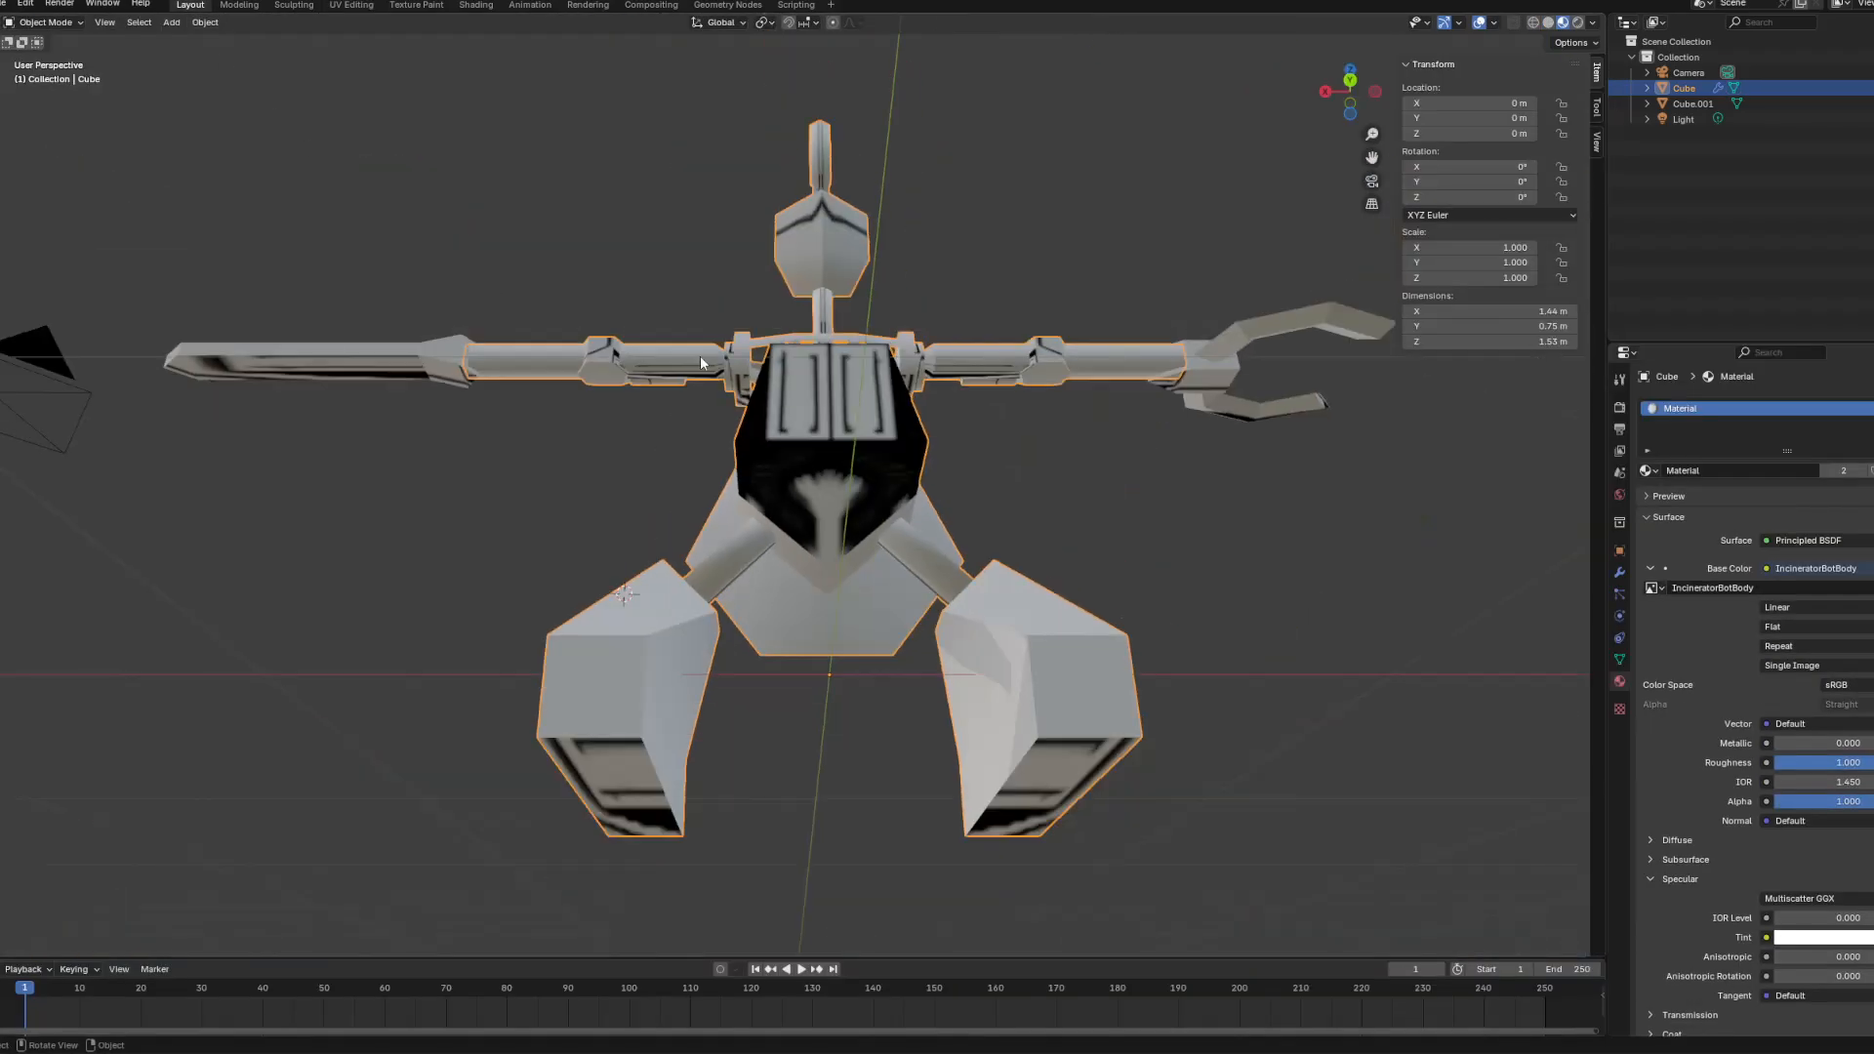
left_click(499, 1052)
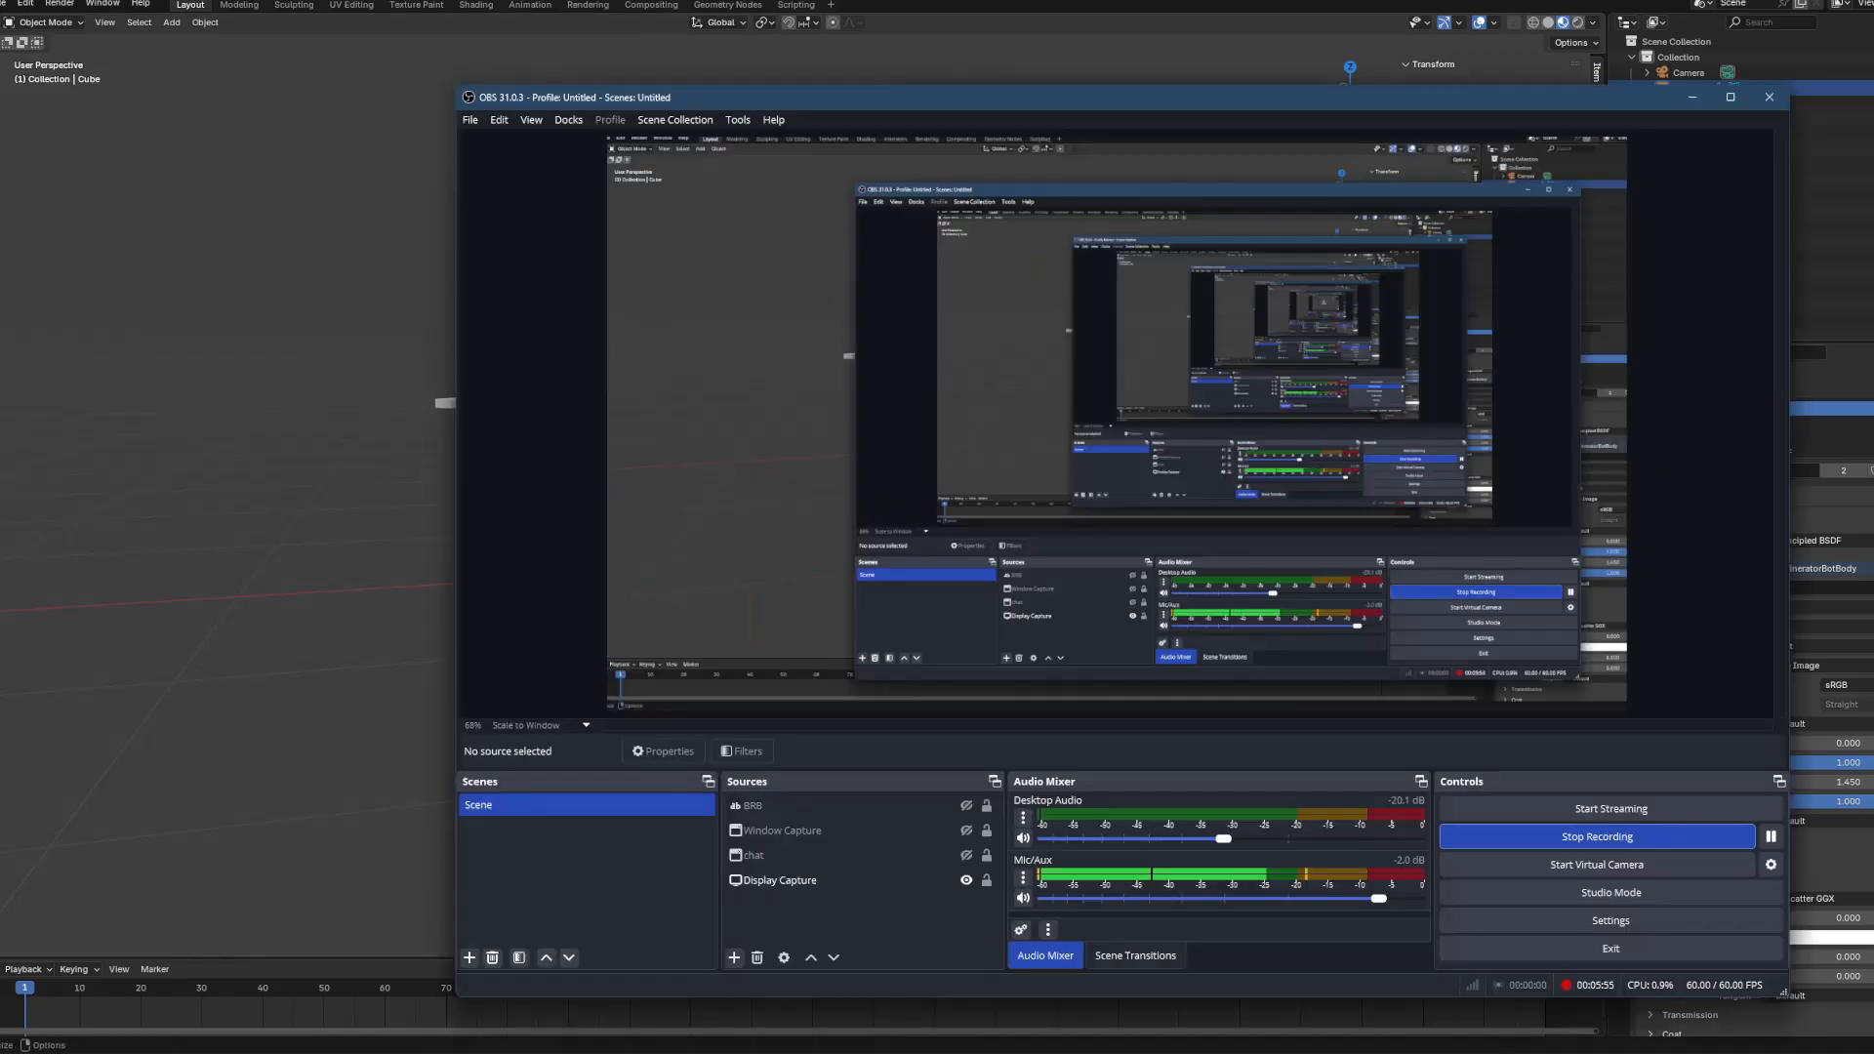